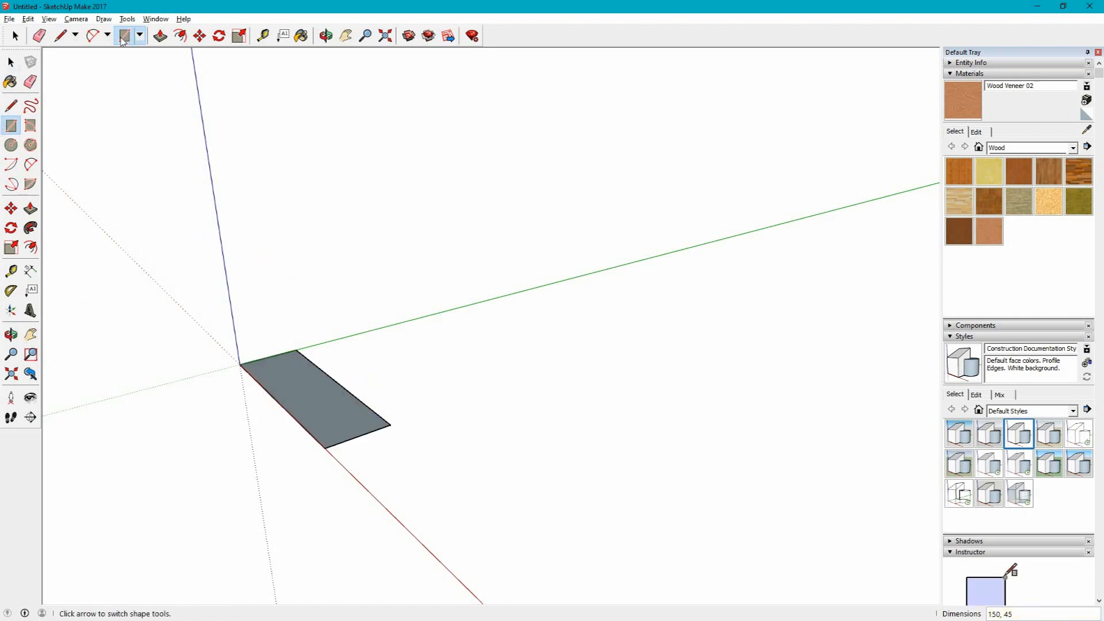
Push/Pull the rectangle at the origin up by 12 mm to form a solid board
{"action": "left_click", "coordinate": [161, 35]}
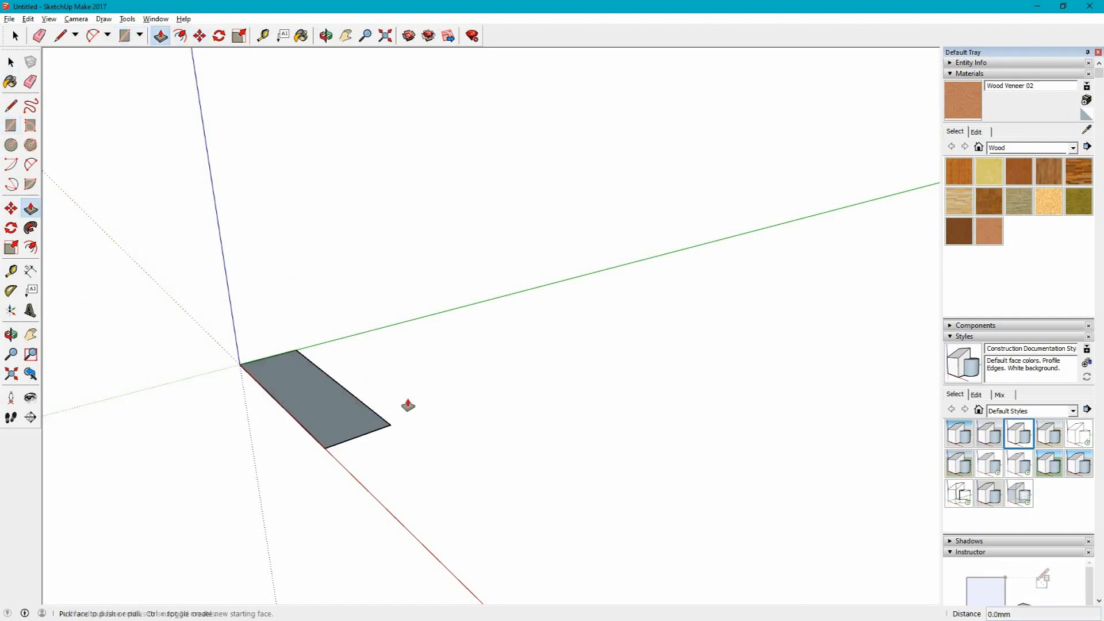
{"action": "left_click", "coordinate": [320, 423]}
{"action": "left_click", "coordinate": [324, 416]}
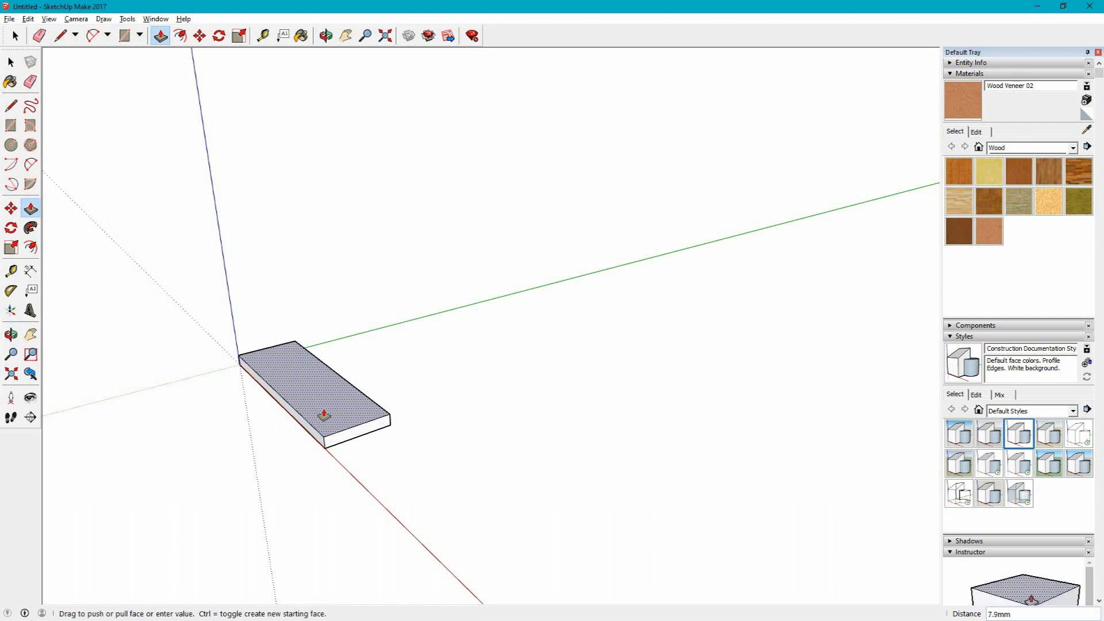
{"action": "type", "text": "12"}
{"action": "key", "text": "Return"}
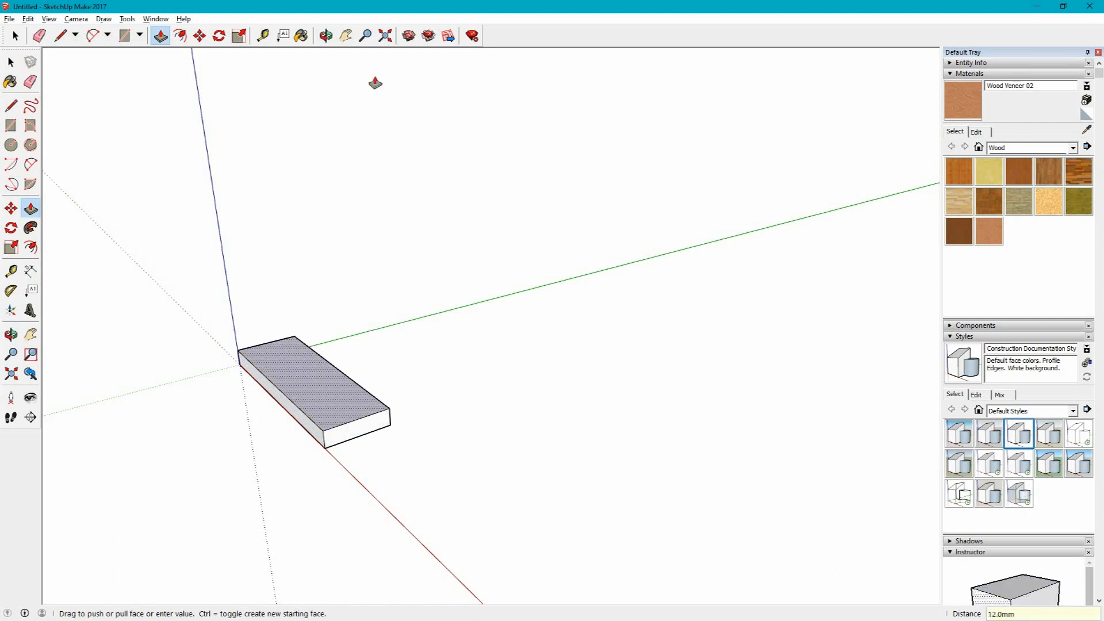
Select all faces and edges of the board and make them a group
{"action": "left_click", "coordinate": [11, 61]}
{"action": "right_click", "coordinate": [305, 398]}
{"action": "left_click", "coordinate": [278, 347]}
{"action": "triple_click", "coordinate": [278, 347]}
{"action": "right_click", "coordinate": [309, 396]}
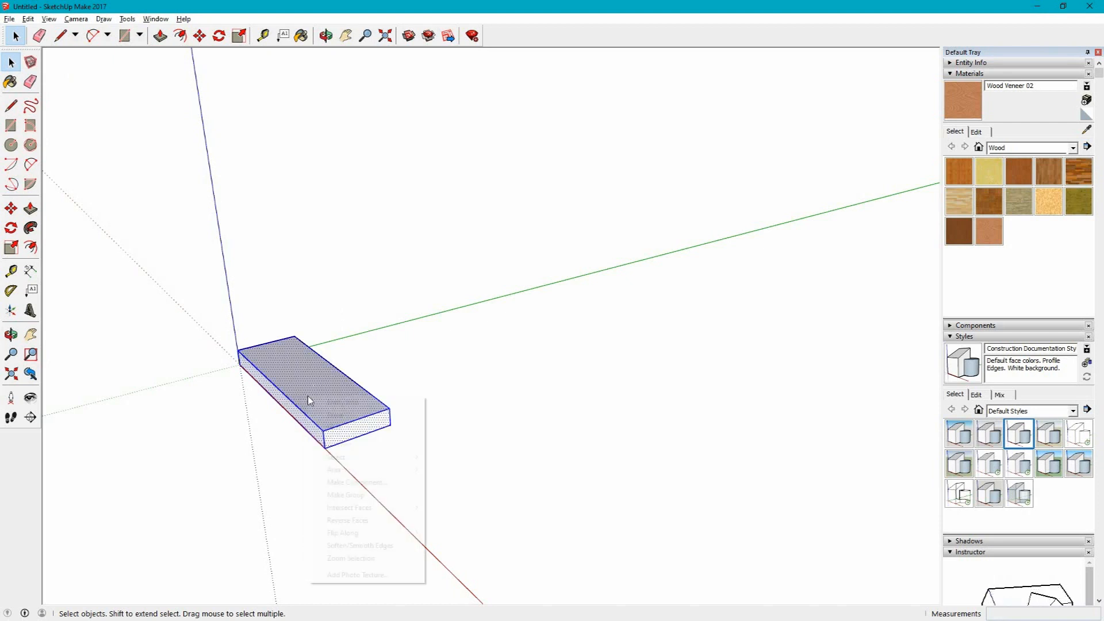
{"action": "left_click", "coordinate": [361, 494]}
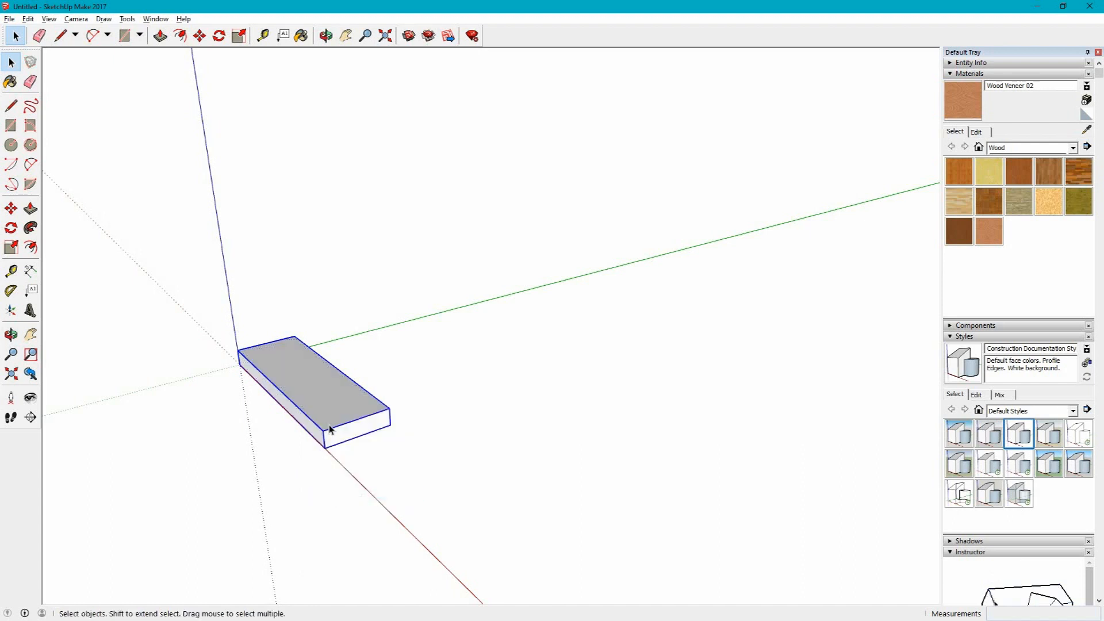
Inside the board group, create a guide 45 mm along the upper back long edge from the end farthest from the origin
{"action": "scroll", "coordinate": [330, 429], "scroll_direction": "up", "scroll_amount": 2}
{"action": "scroll", "coordinate": [329, 429], "scroll_direction": "up", "scroll_amount": 1}
{"action": "middle_click_drag", "start_coordinate": [253, 412], "coordinate": [313, 415]}
{"action": "middle_click_drag", "start_coordinate": [340, 474], "coordinate": [397, 573]}
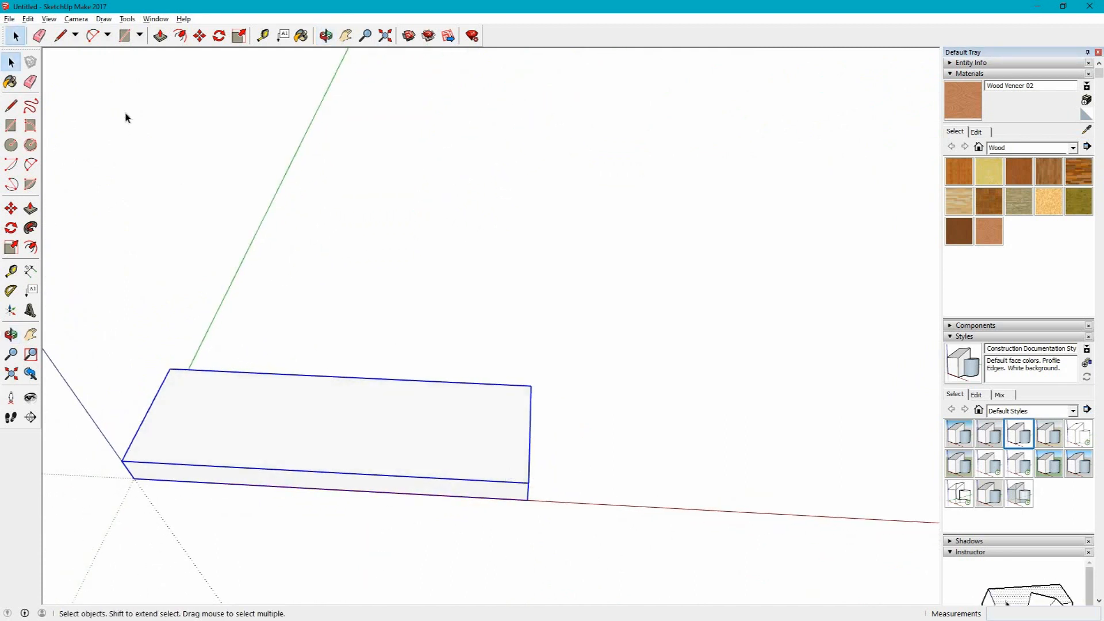
{"action": "double_click", "coordinate": [371, 427]}
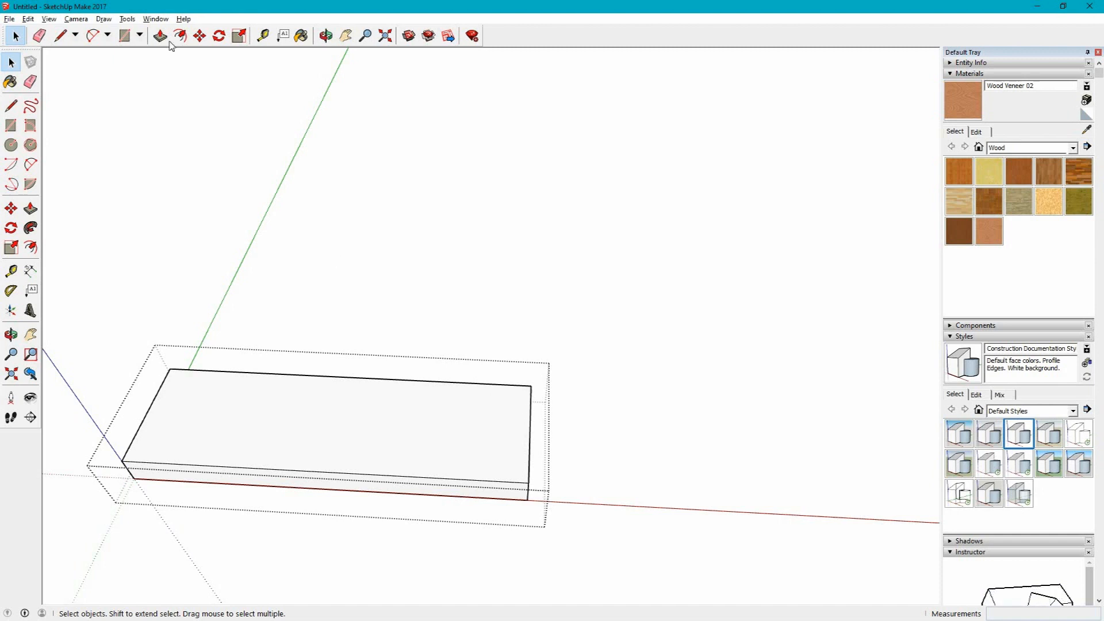
{"action": "left_click", "coordinate": [263, 36]}
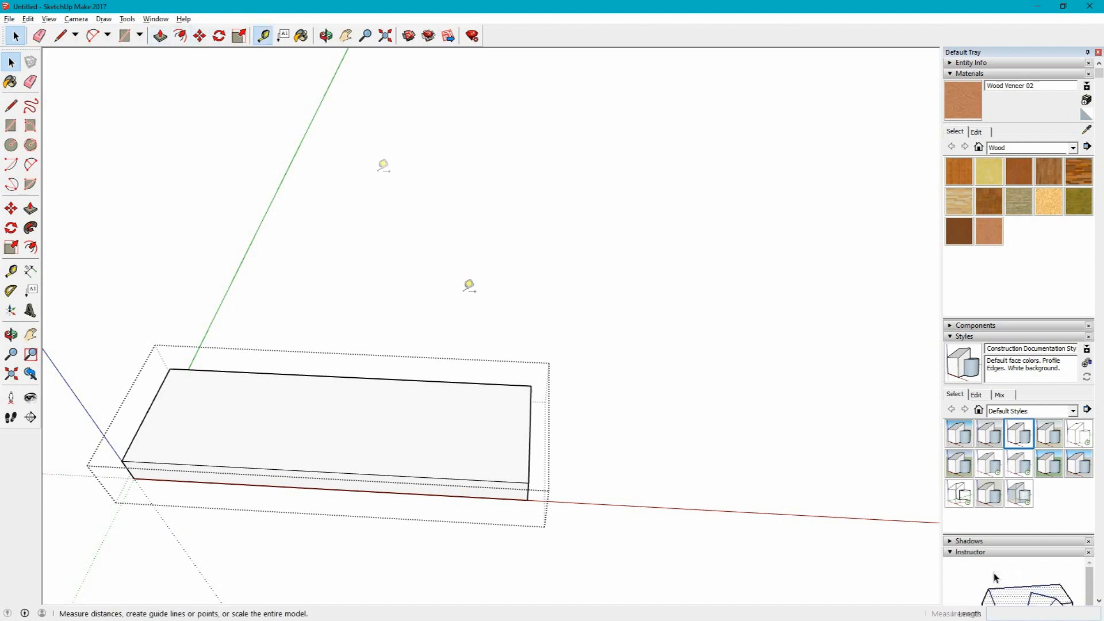
{"action": "left_click", "coordinate": [532, 385]}
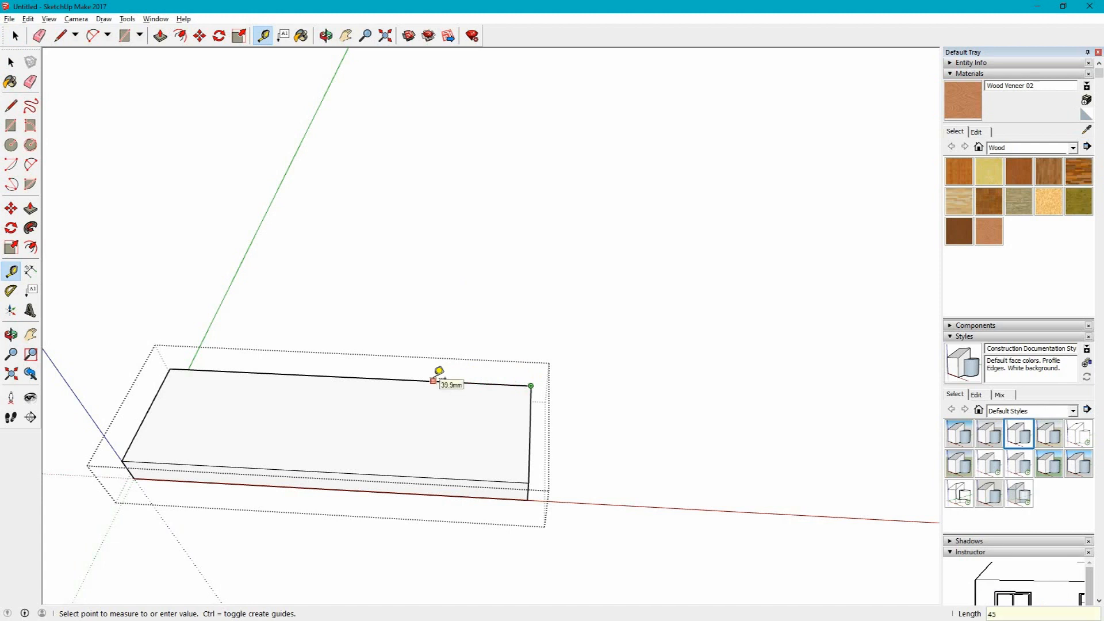
{"action": "type", "text": "45"}
{"action": "key", "text": "Return"}
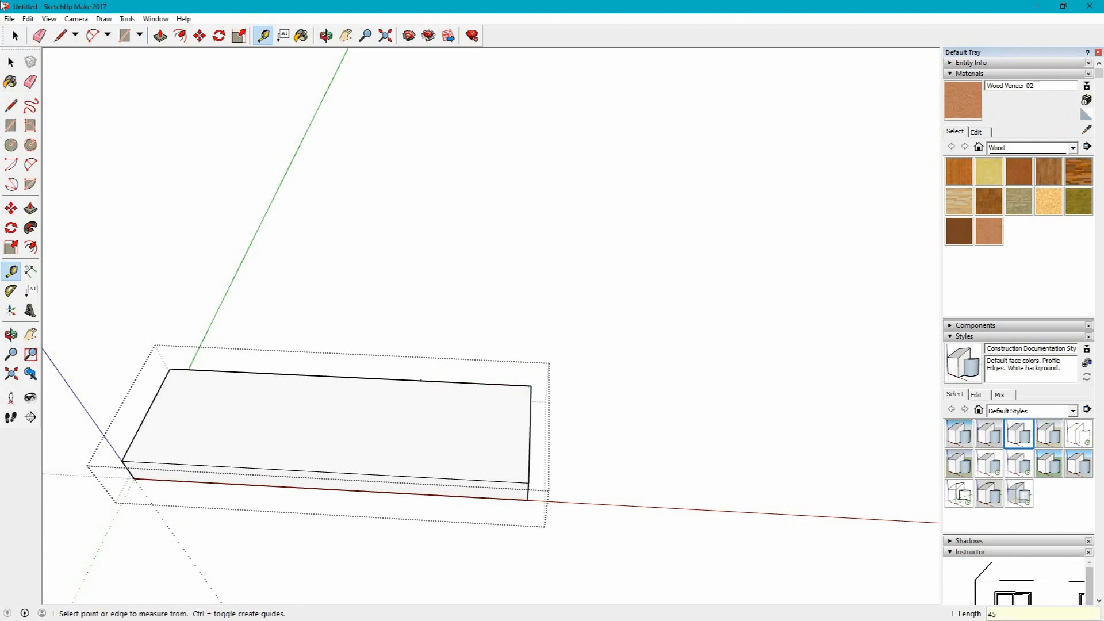
Draw a line straight across the board's top face from the end of the 45 mm guide to the opposite long edge
{"action": "left_click", "coordinate": [60, 36]}
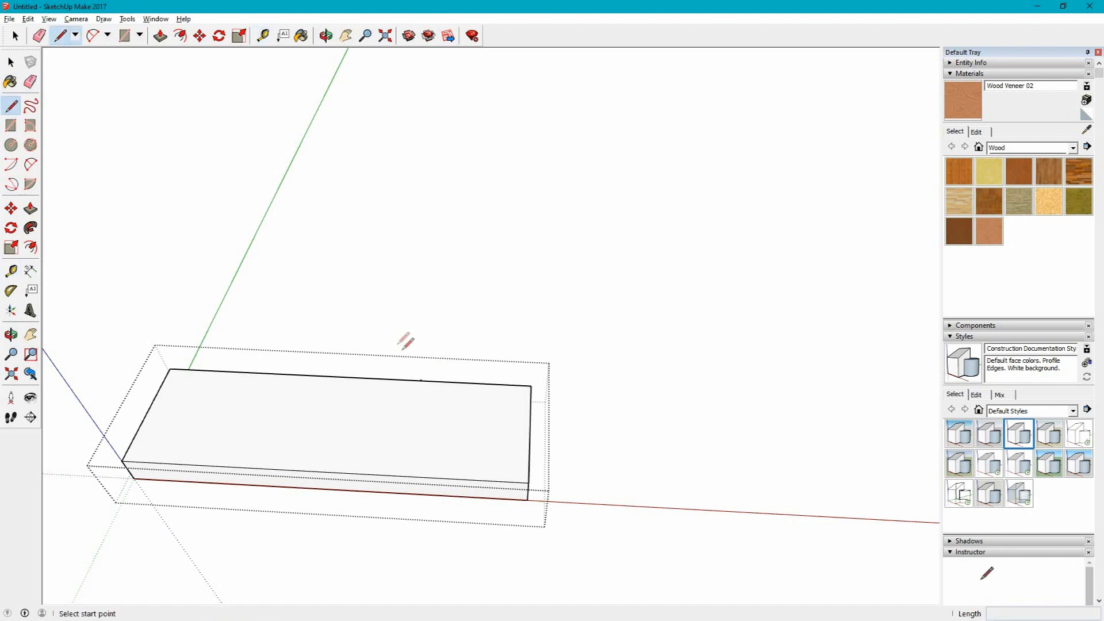
{"action": "left_click", "coordinate": [422, 380]}
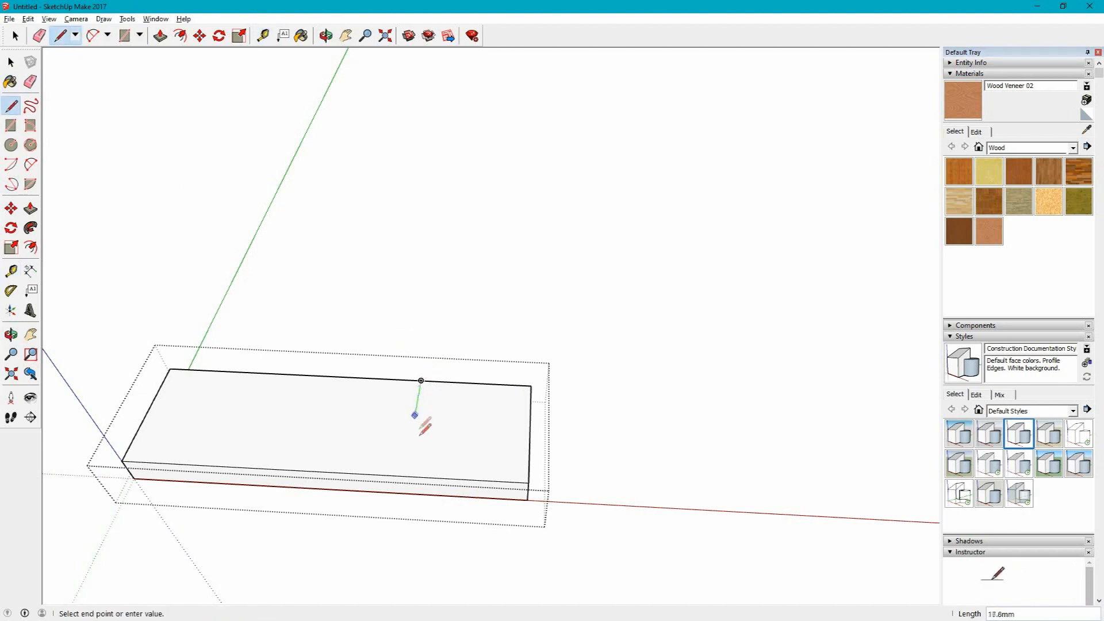
{"action": "left_click", "coordinate": [406, 476]}
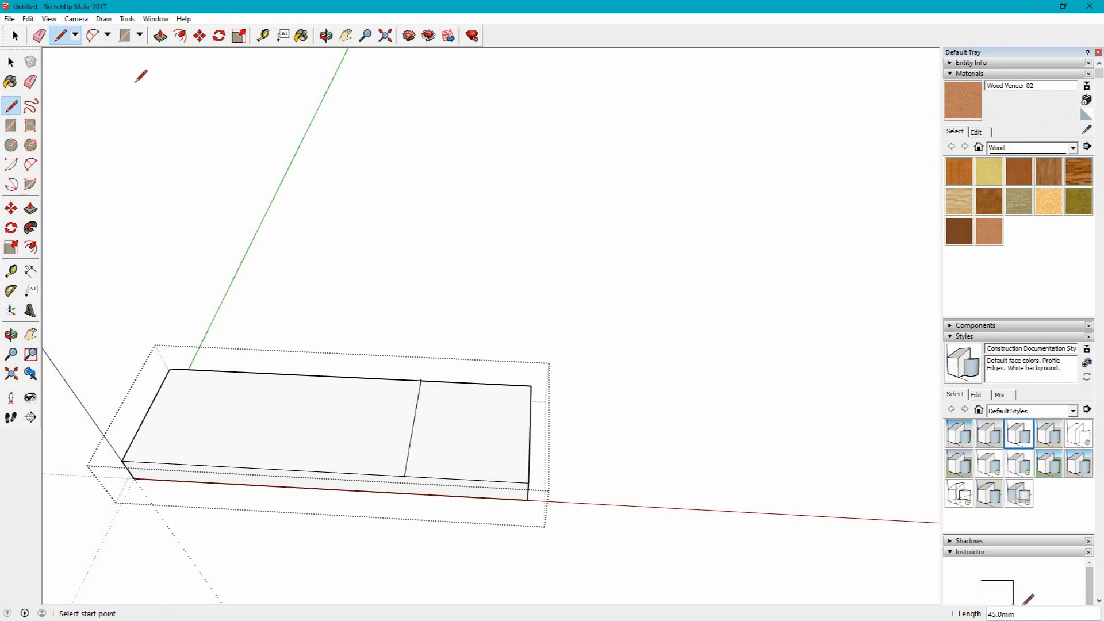
Push the marked-off end section of the top face down 6 mm to cut the lap, and close the group
{"action": "left_click", "coordinate": [160, 36]}
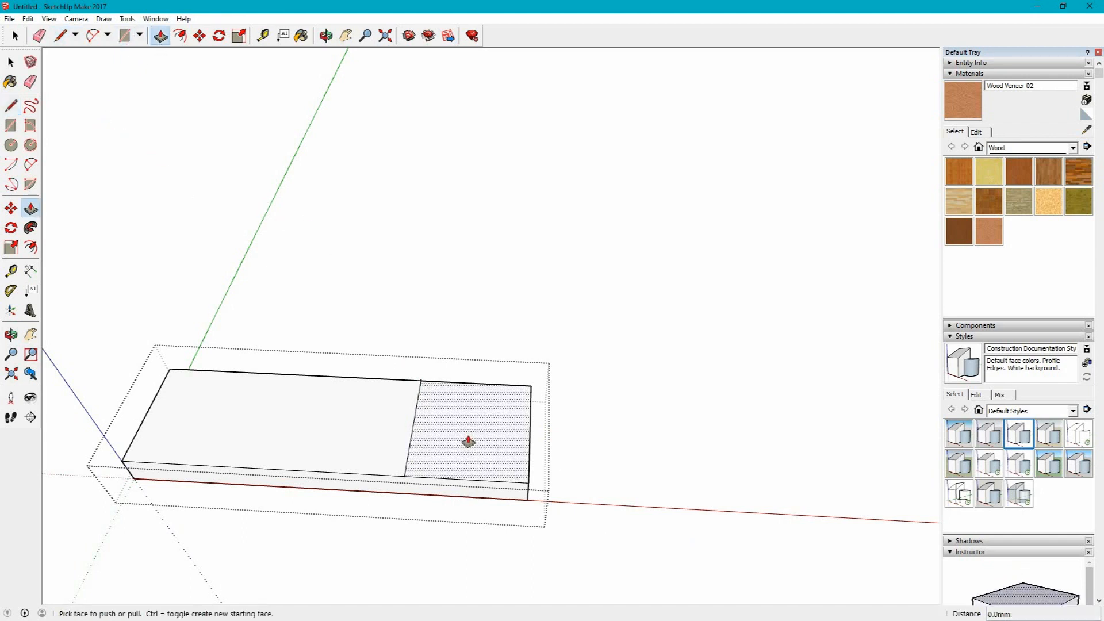
{"action": "left_click_drag", "start_coordinate": [468, 441], "coordinate": [473, 451]}
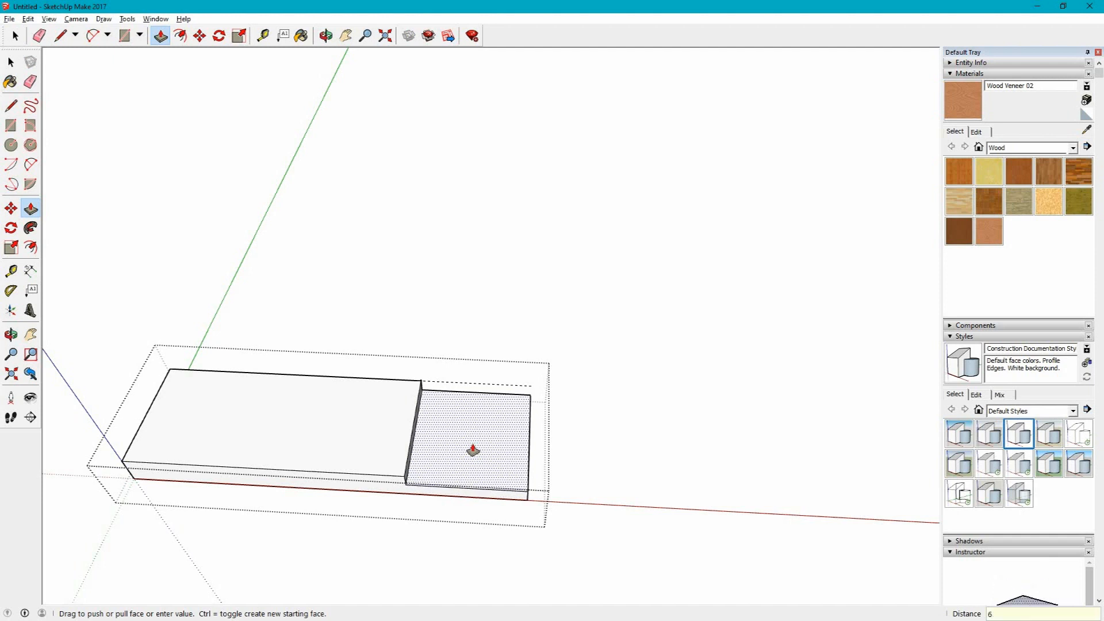
{"action": "key", "text": "Return"}
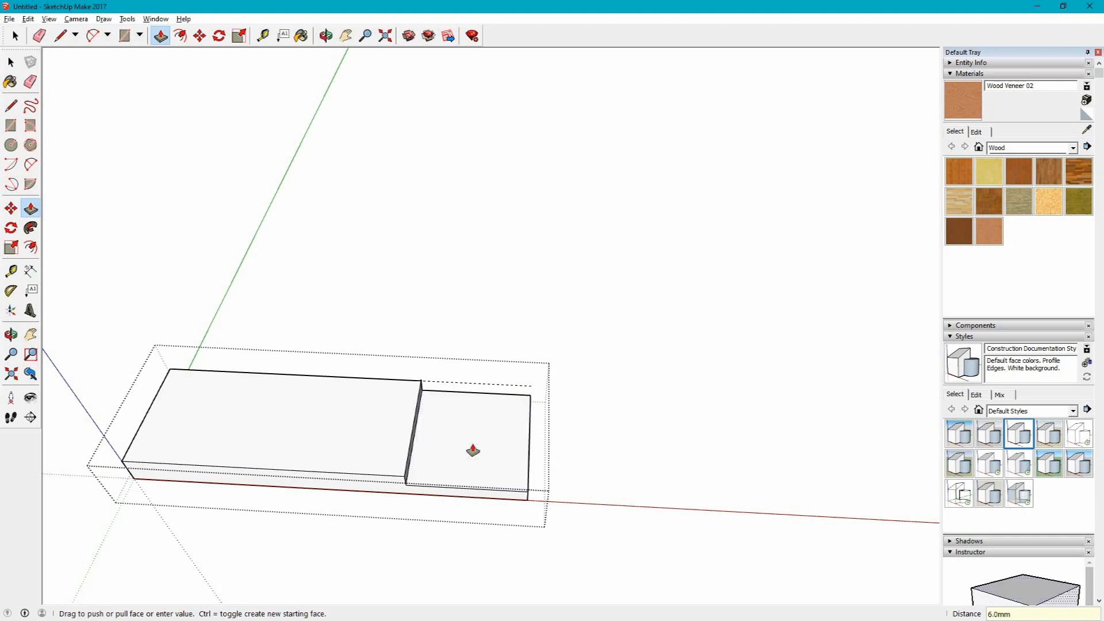
{"action": "middle_click_drag", "start_coordinate": [589, 506], "coordinate": [234, 288]}
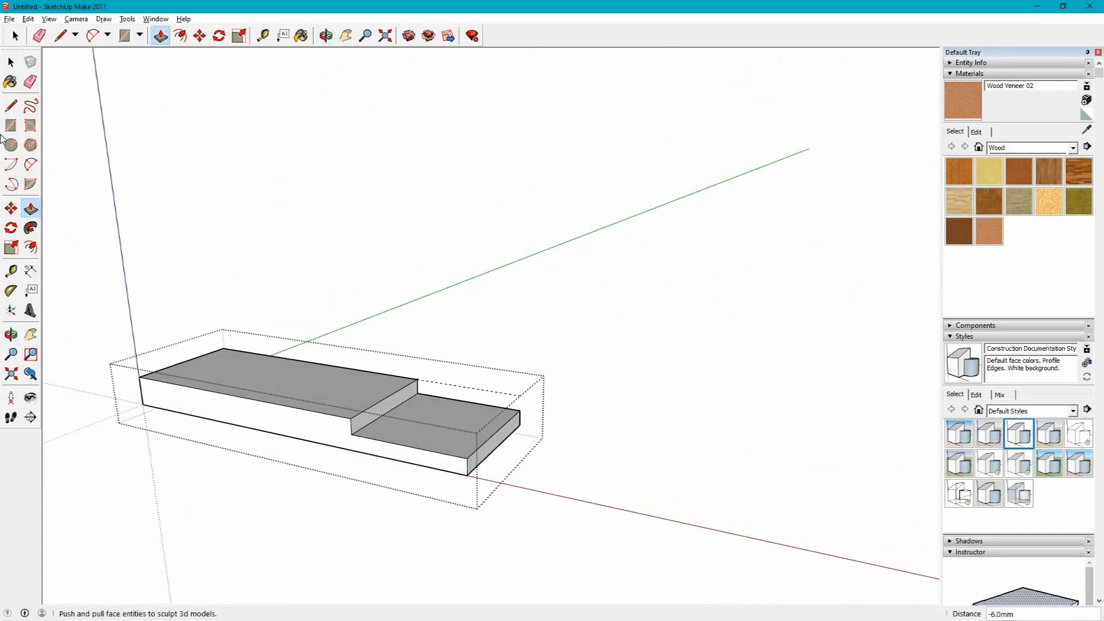
{"action": "left_click", "coordinate": [12, 60]}
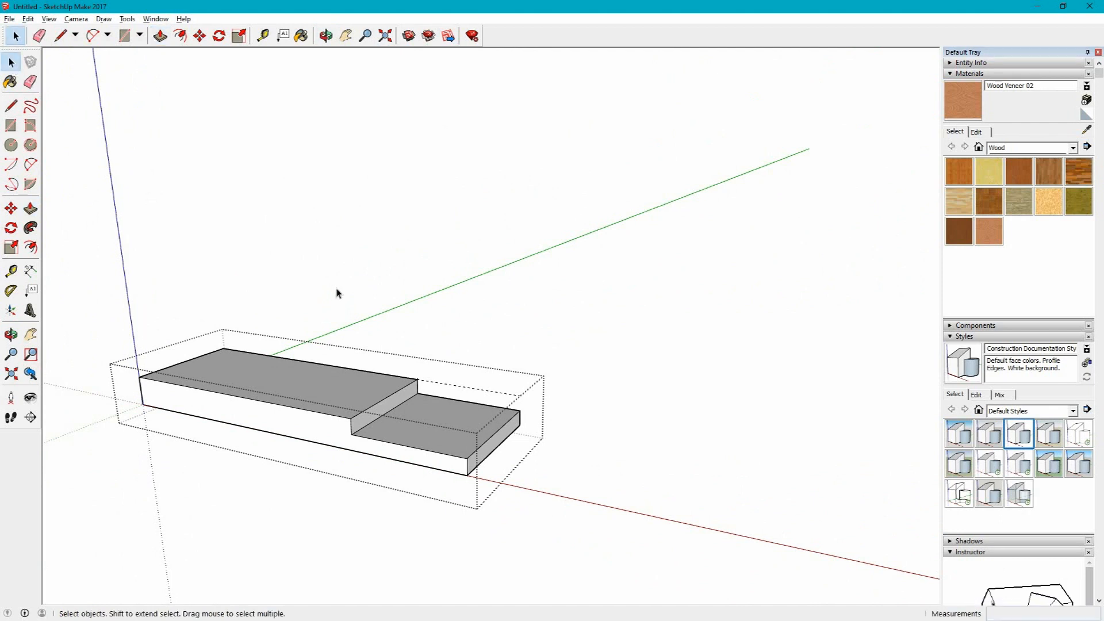
{"action": "left_click", "coordinate": [338, 291]}
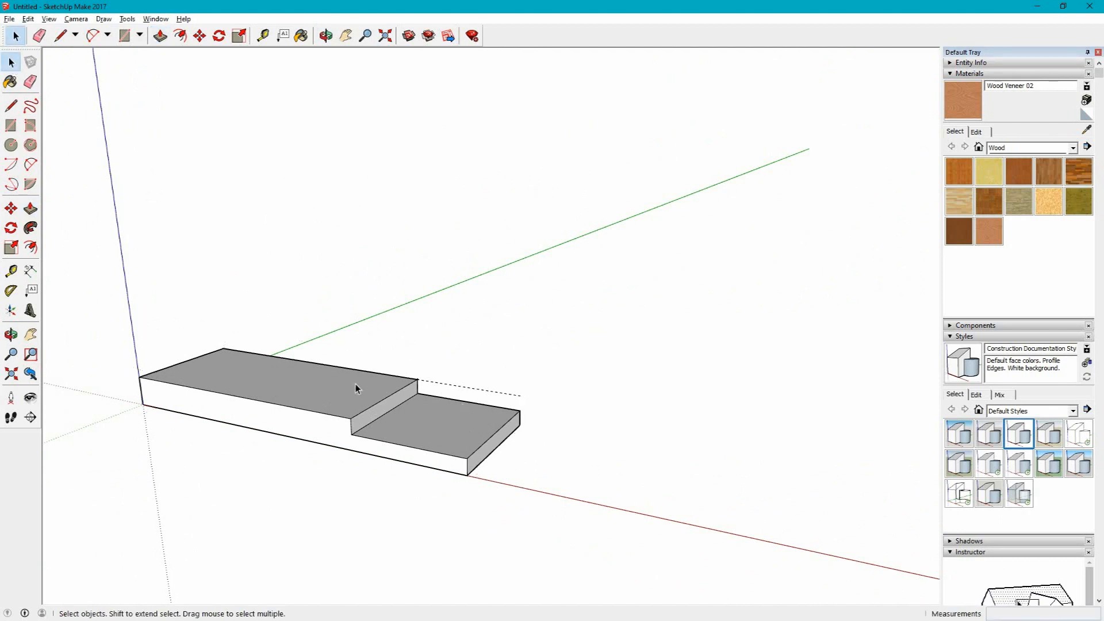
Reopen the board group, delete the dashed guide above the lap, and close the group again
{"action": "middle_click_drag", "start_coordinate": [580, 398], "coordinate": [353, 375]}
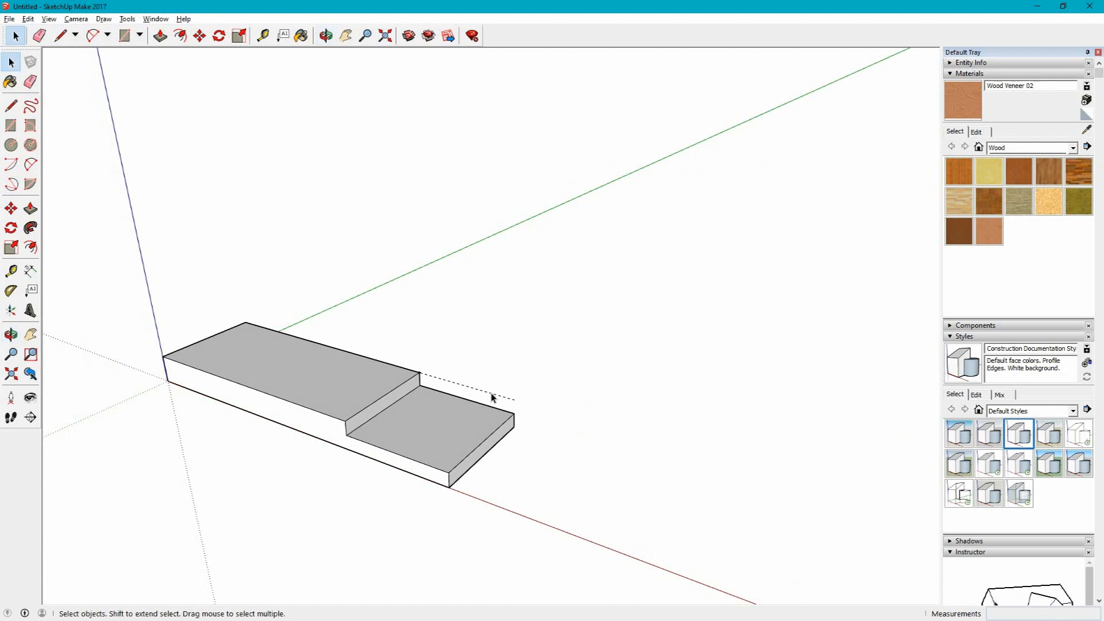
{"action": "triple_click", "coordinate": [349, 372]}
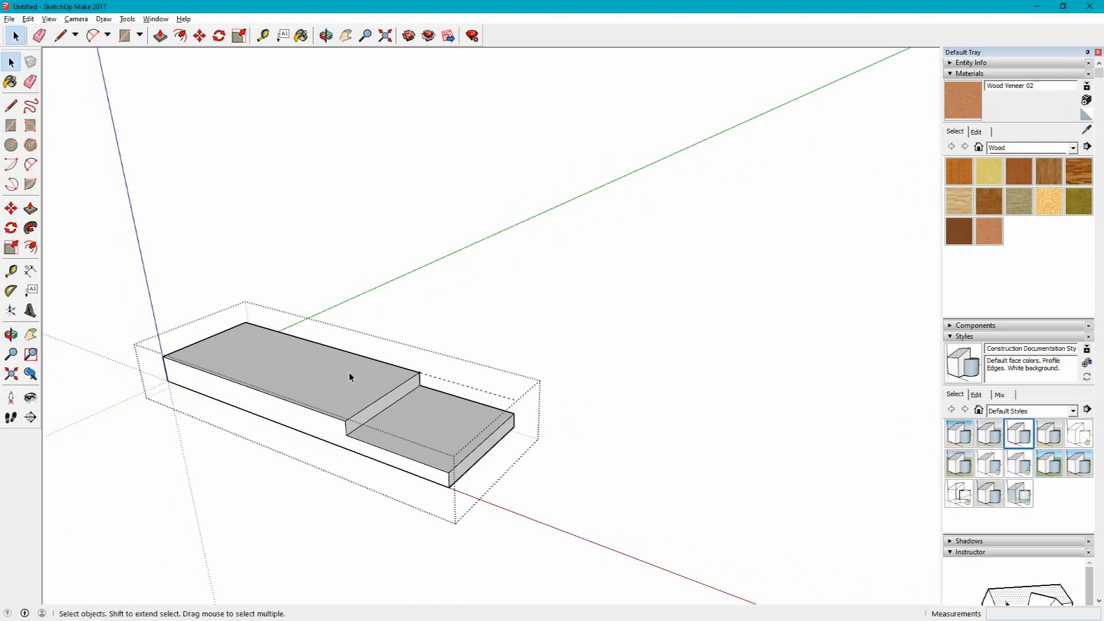
{"action": "left_click", "coordinate": [504, 395]}
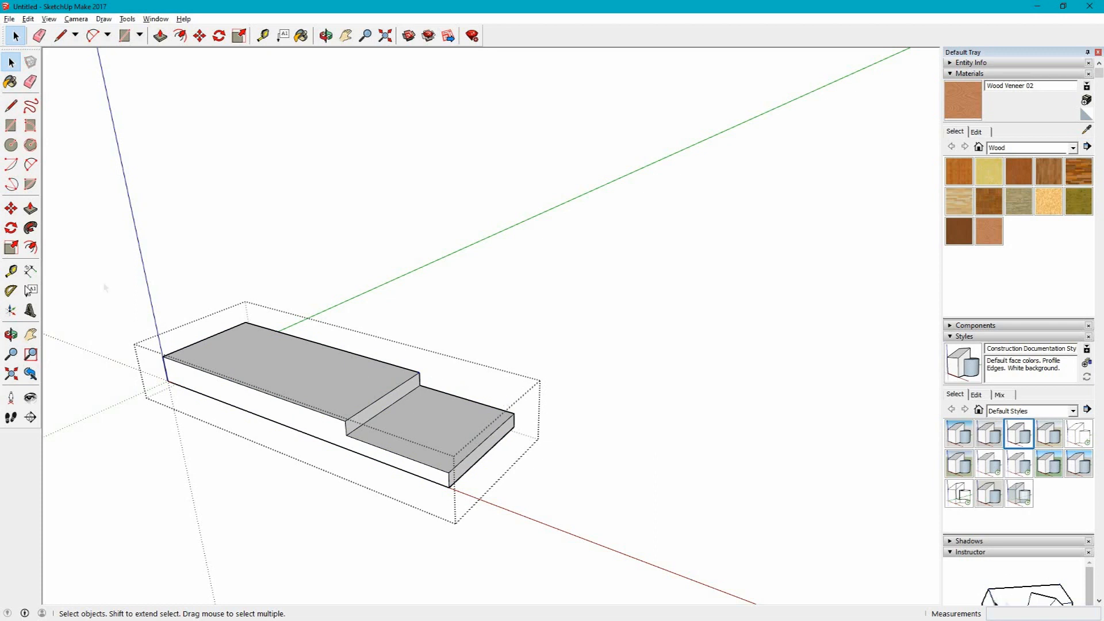
{"action": "left_click", "coordinate": [206, 313]}
Copy the notched board along the green axis, placing the duplicate clear of the original
{"action": "left_click", "coordinate": [253, 377]}
{"action": "right_click", "coordinate": [317, 378]}
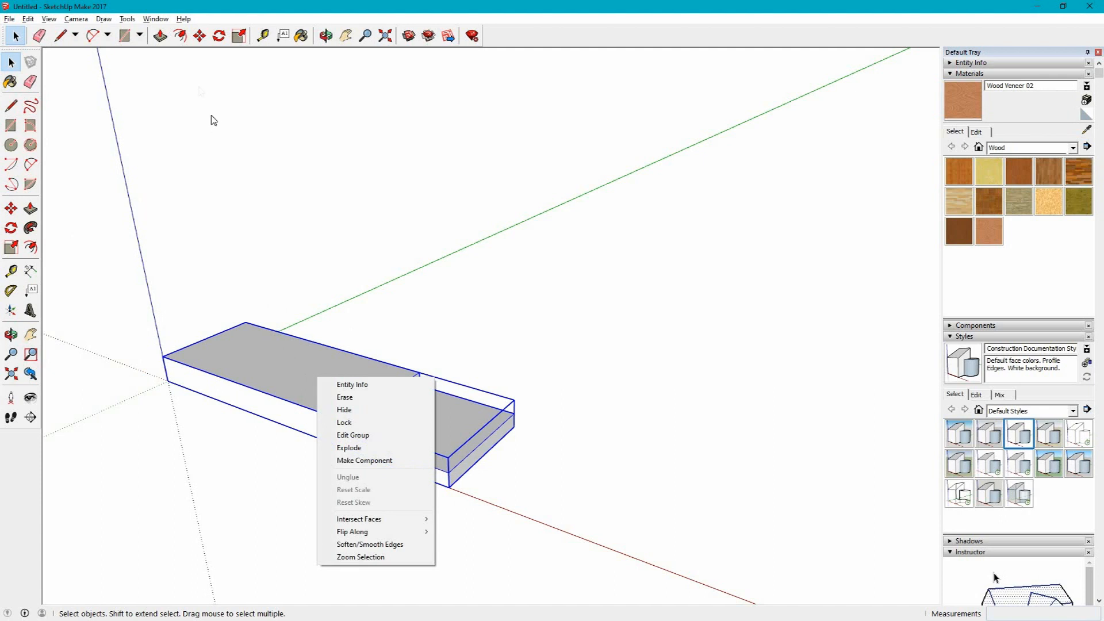
{"action": "left_click", "coordinate": [199, 36]}
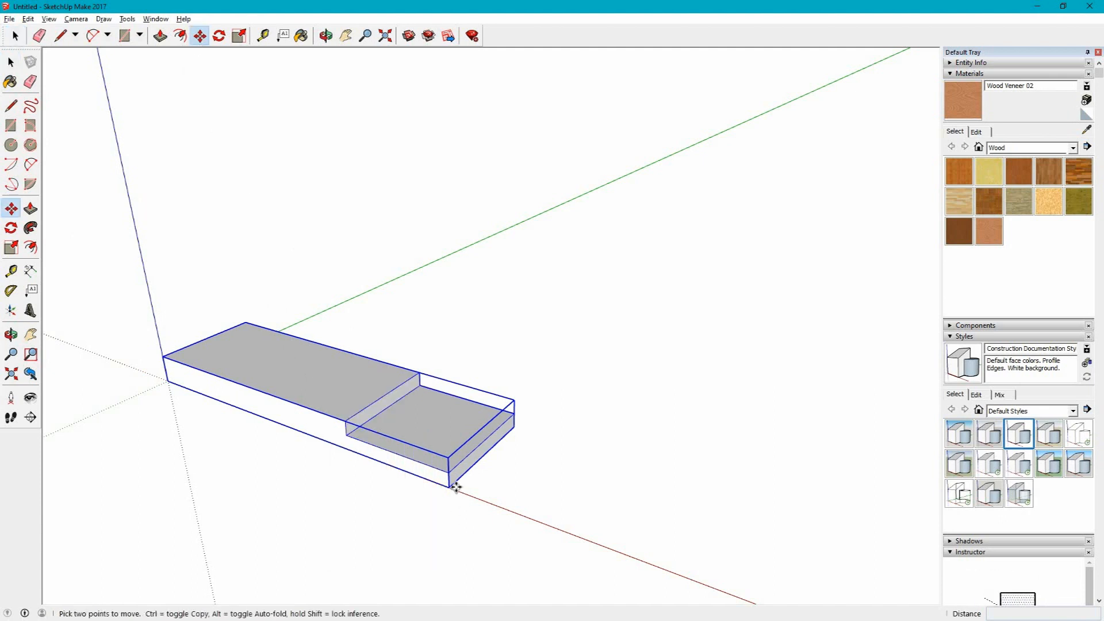
{"action": "key", "text": "ctrl"}
{"action": "left_click", "coordinate": [447, 485]}
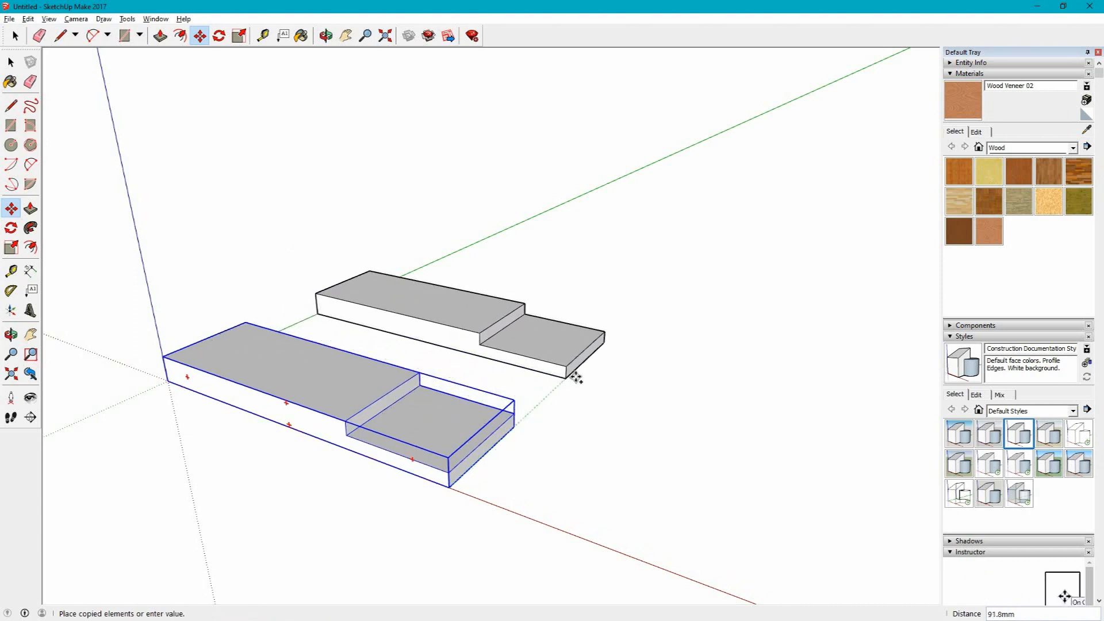
{"action": "left_click", "coordinate": [589, 368]}
Rotate the copied board horizontally so it is perpendicular to the original with its notched end towards it
{"action": "middle_click_drag", "start_coordinate": [710, 365], "coordinate": [403, 374]}
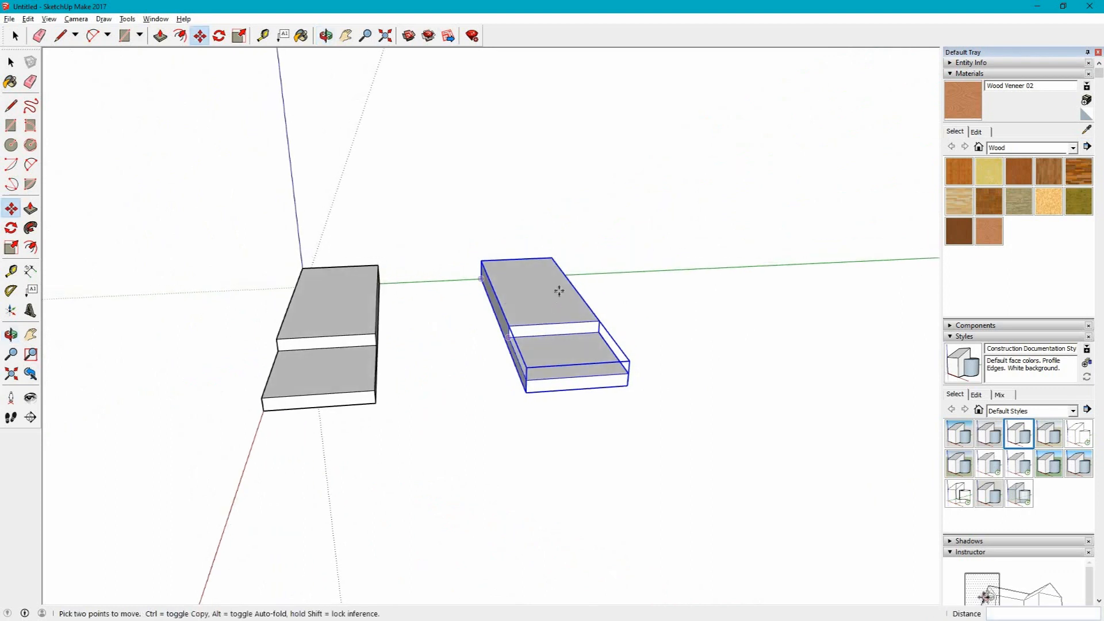
{"action": "left_click", "coordinate": [509, 302]}
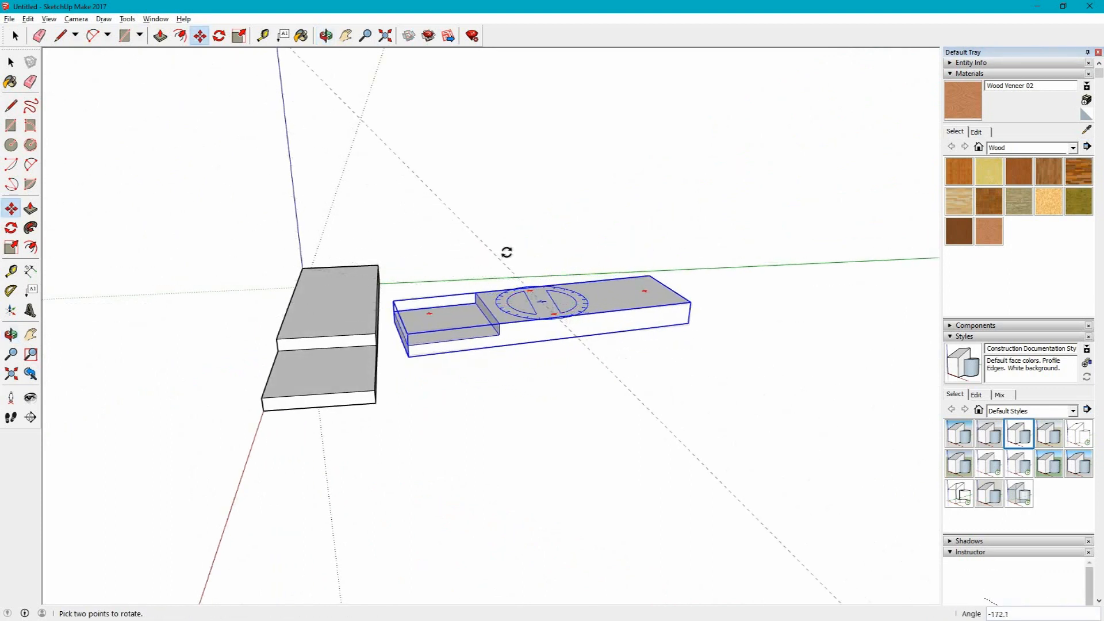
{"action": "left_click", "coordinate": [516, 255]}
Rotate the copied board about its long axis so that its notch faces downward
{"action": "middle_click_drag", "start_coordinate": [777, 360], "coordinate": [587, 399]}
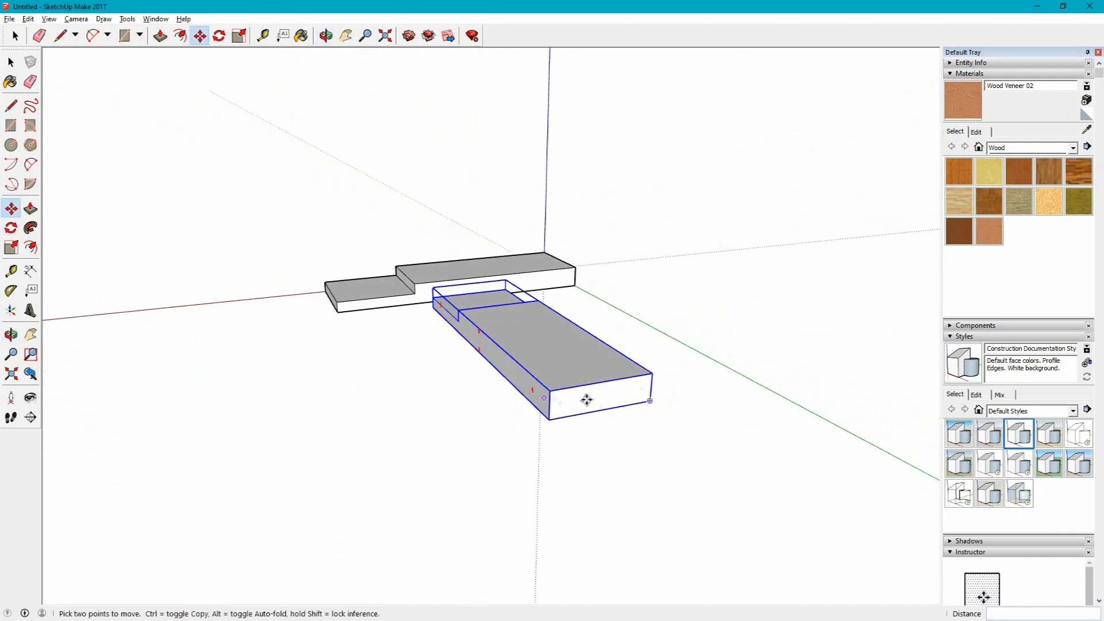
{"action": "left_click", "coordinate": [603, 383]}
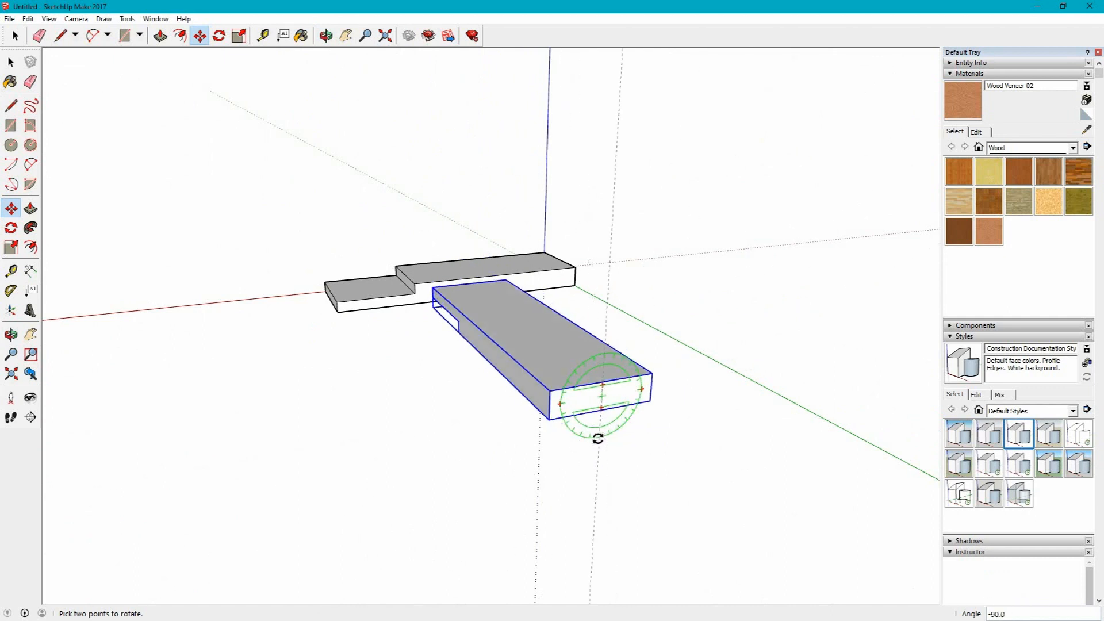
{"action": "left_click", "coordinate": [598, 438]}
Move the flipped copy by its notched-end corner onto the inner corner of the original's lap so the two boards interlock
{"action": "middle_click_drag", "start_coordinate": [370, 406], "coordinate": [458, 295]}
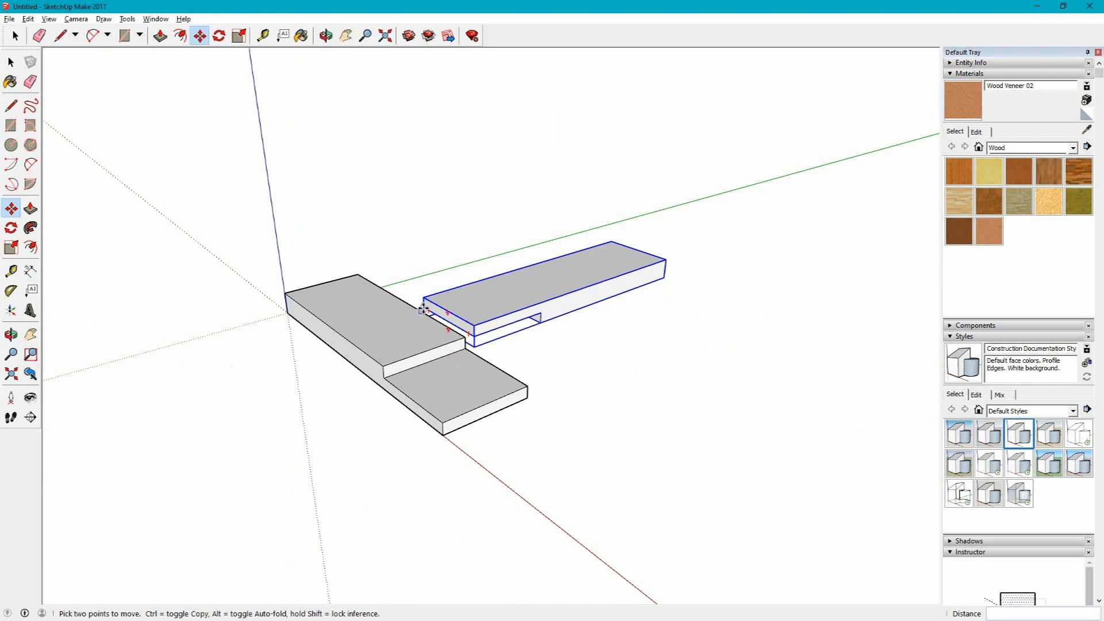
{"action": "scroll", "coordinate": [426, 311], "scroll_direction": "up", "scroll_amount": 4}
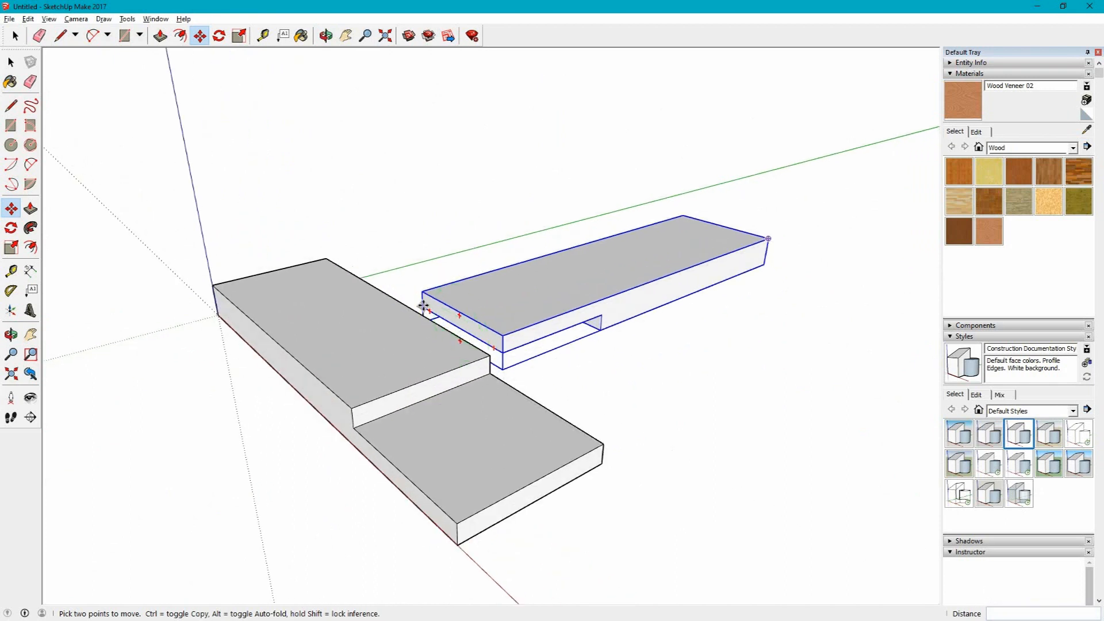
{"action": "left_click", "coordinate": [424, 306]}
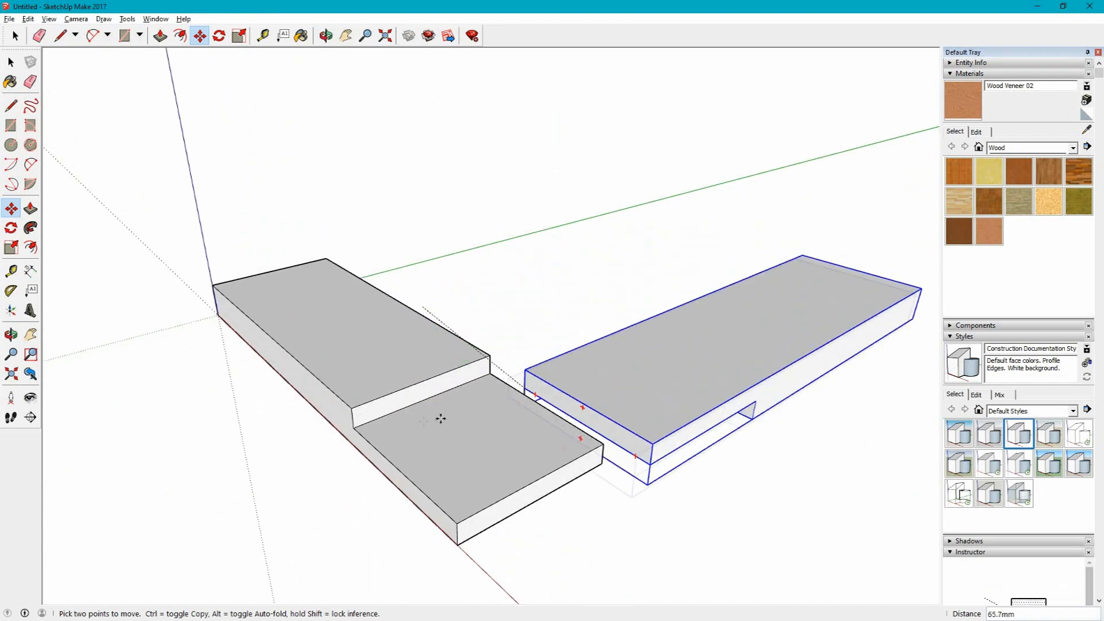
{"action": "left_click", "coordinate": [355, 430]}
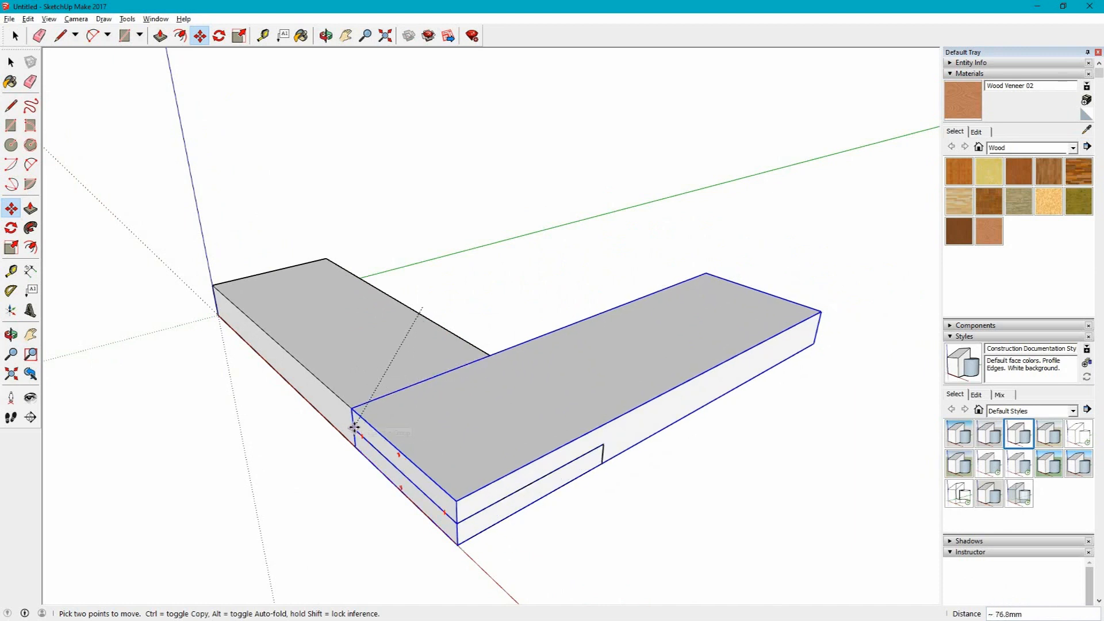
{"action": "scroll", "coordinate": [424, 507], "scroll_direction": "down", "scroll_amount": 4}
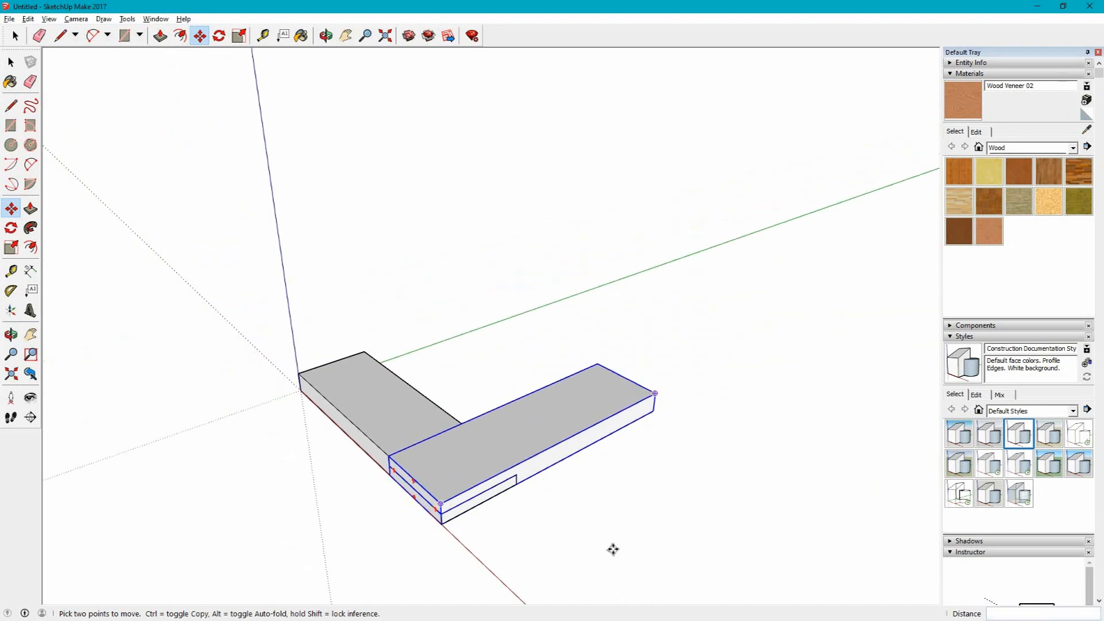
{"action": "middle_click_drag", "start_coordinate": [622, 534], "coordinate": [98, 159]}
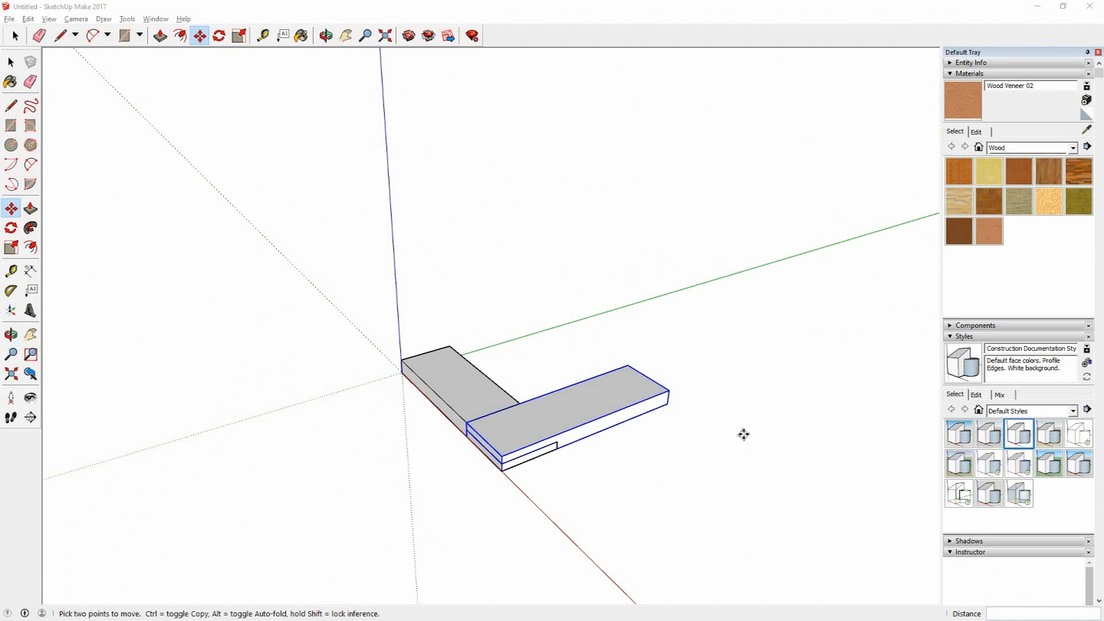
Copy both interlocked boards along the green axis, placing the duplicate joint about 596 mm from the original
{"action": "middle_click_drag", "start_coordinate": [744, 438], "coordinate": [525, 456]}
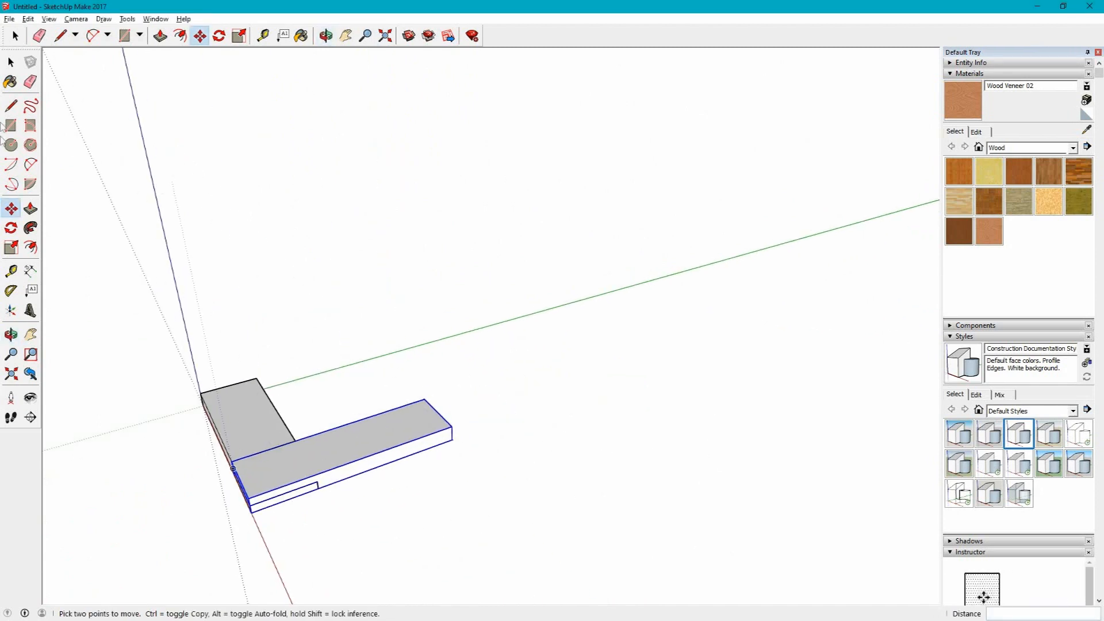
{"action": "left_click", "coordinate": [19, 60]}
{"action": "left_click_drag", "start_coordinate": [153, 343], "coordinate": [661, 561]}
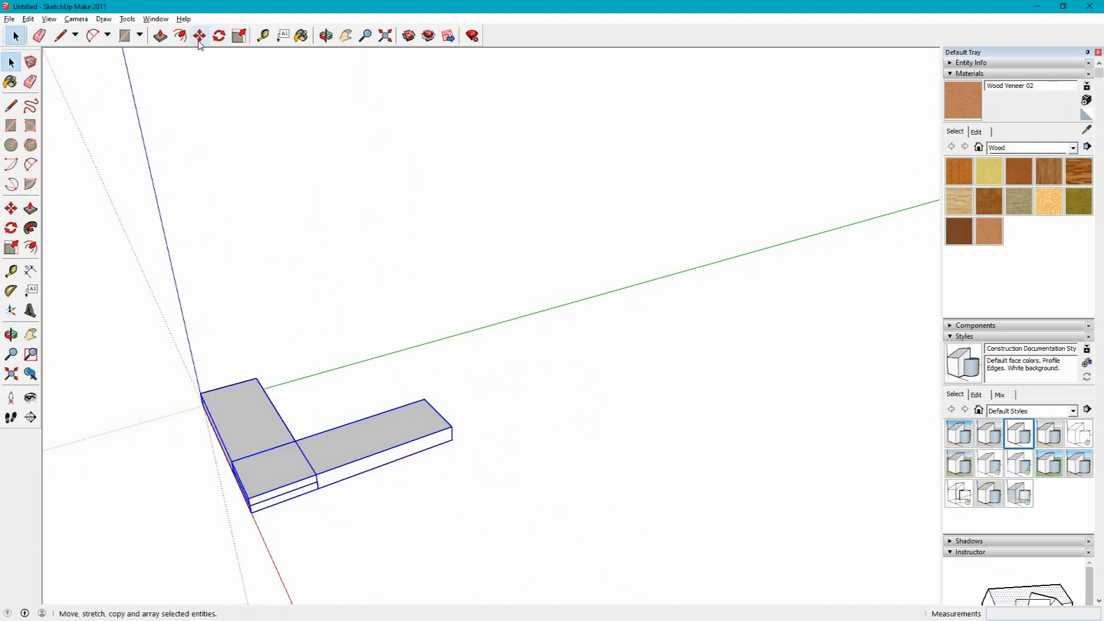
{"action": "left_click", "coordinate": [200, 35]}
{"action": "left_click", "coordinate": [252, 511]}
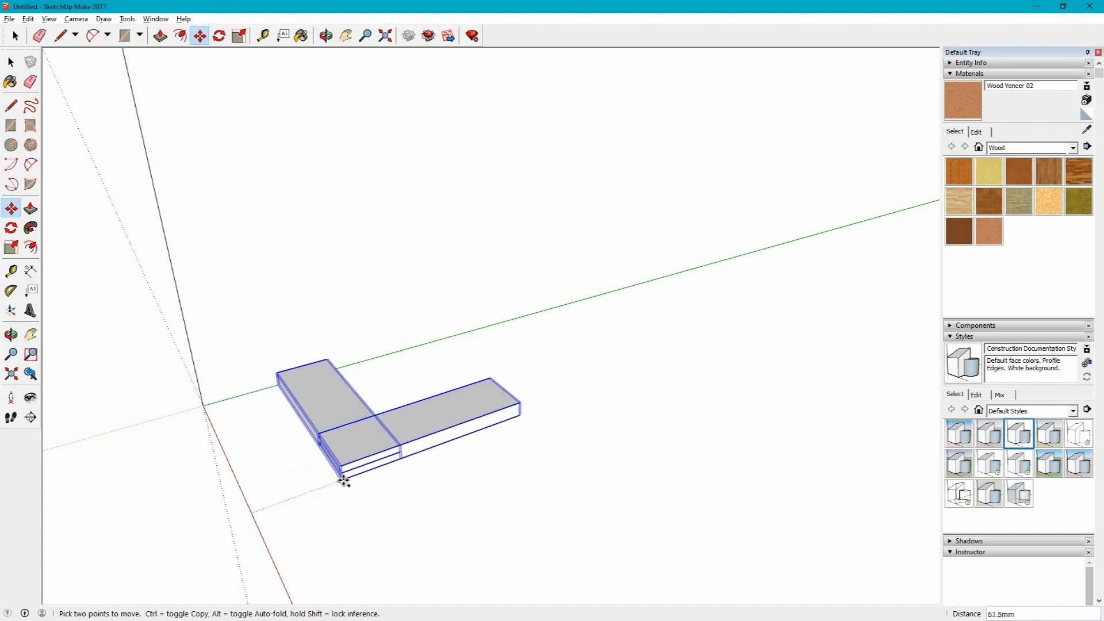
{"action": "key", "text": "ctrl"}
{"action": "left_click", "coordinate": [814, 307]}
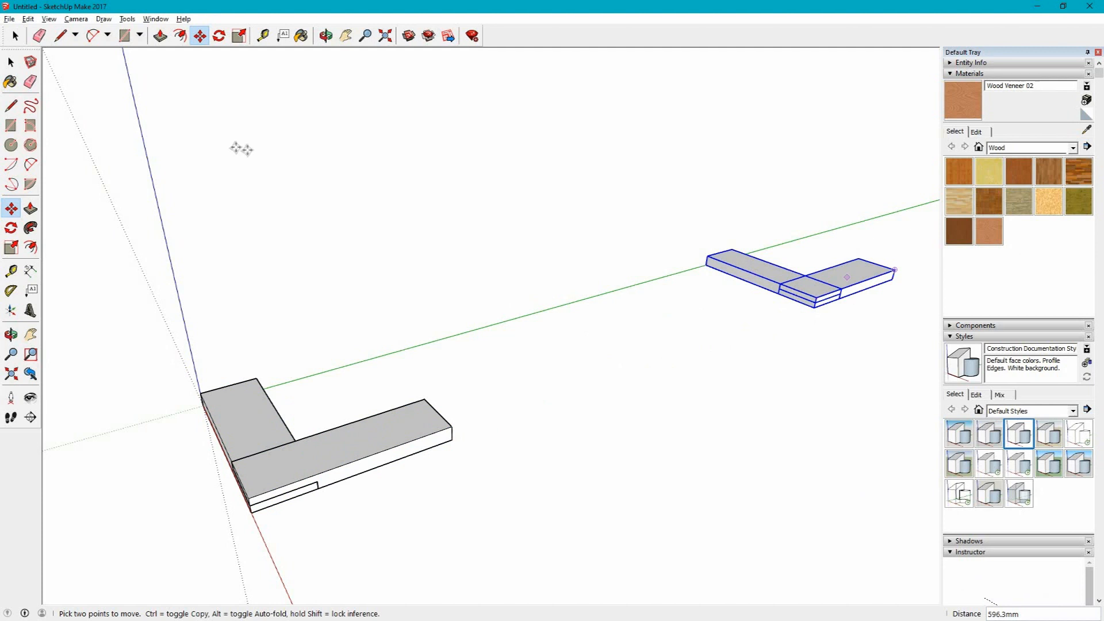
Examine the original half-lap corner joint from several angles, including its front and outer end faces
{"action": "left_click", "coordinate": [10, 61]}
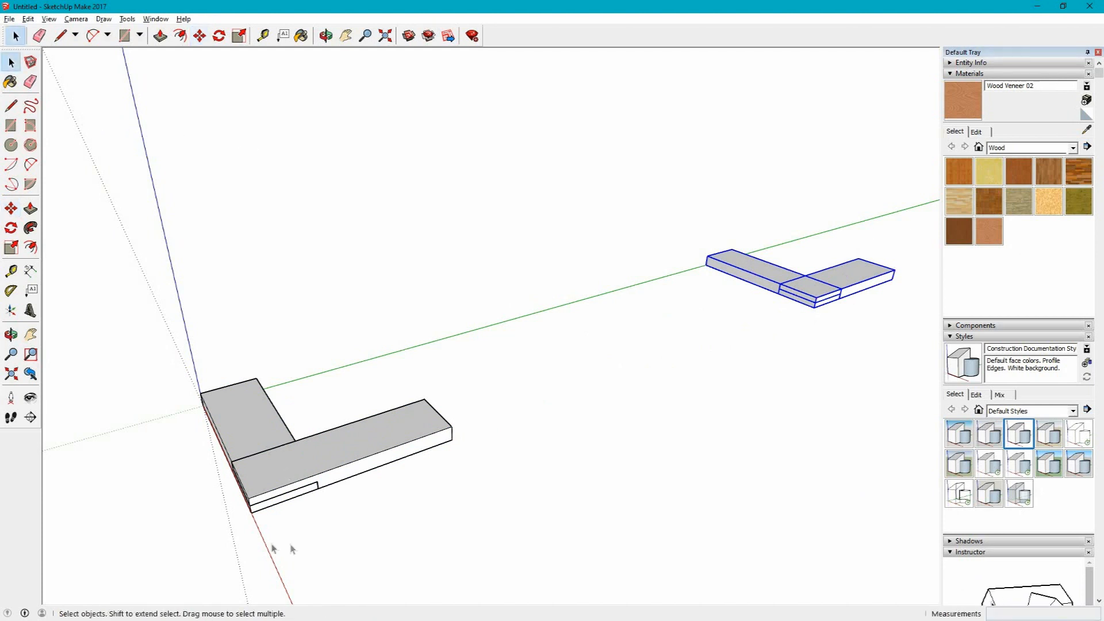
{"action": "left_click", "coordinate": [213, 507]}
{"action": "middle_click_drag", "start_coordinate": [230, 509], "coordinate": [414, 456]}
{"action": "scroll", "coordinate": [422, 411], "scroll_direction": "up", "scroll_amount": 3}
{"action": "scroll", "coordinate": [421, 410], "scroll_direction": "up", "scroll_amount": 1}
{"action": "middle_click_drag", "start_coordinate": [310, 473], "coordinate": [505, 375]}
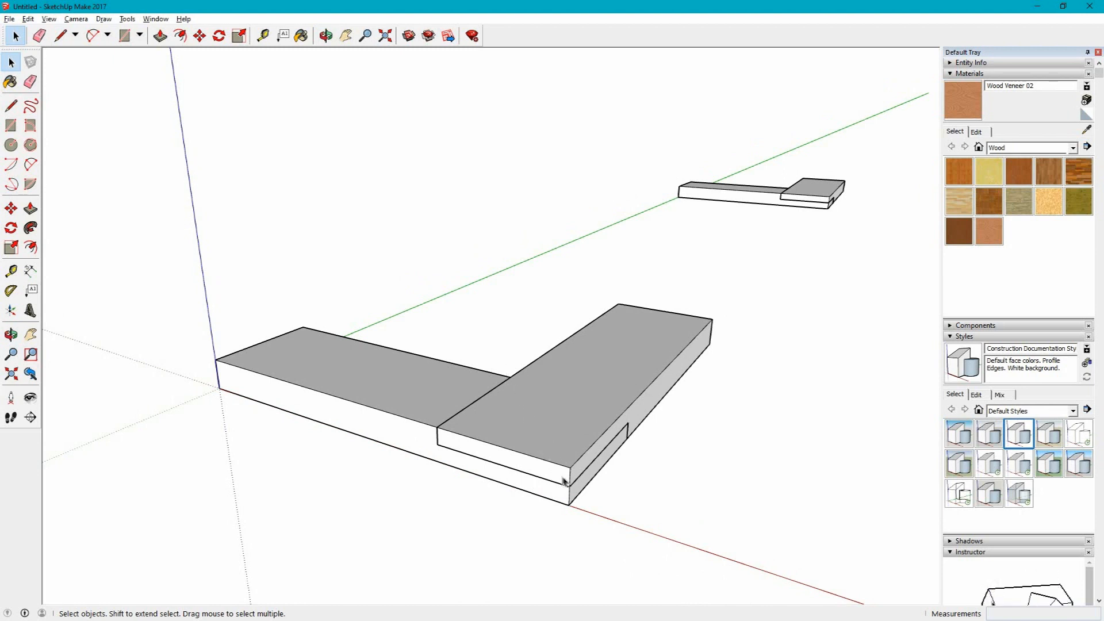
{"action": "middle_click_drag", "start_coordinate": [629, 415], "coordinate": [395, 525]}
{"action": "middle_click_drag", "start_coordinate": [643, 400], "coordinate": [312, 308]}
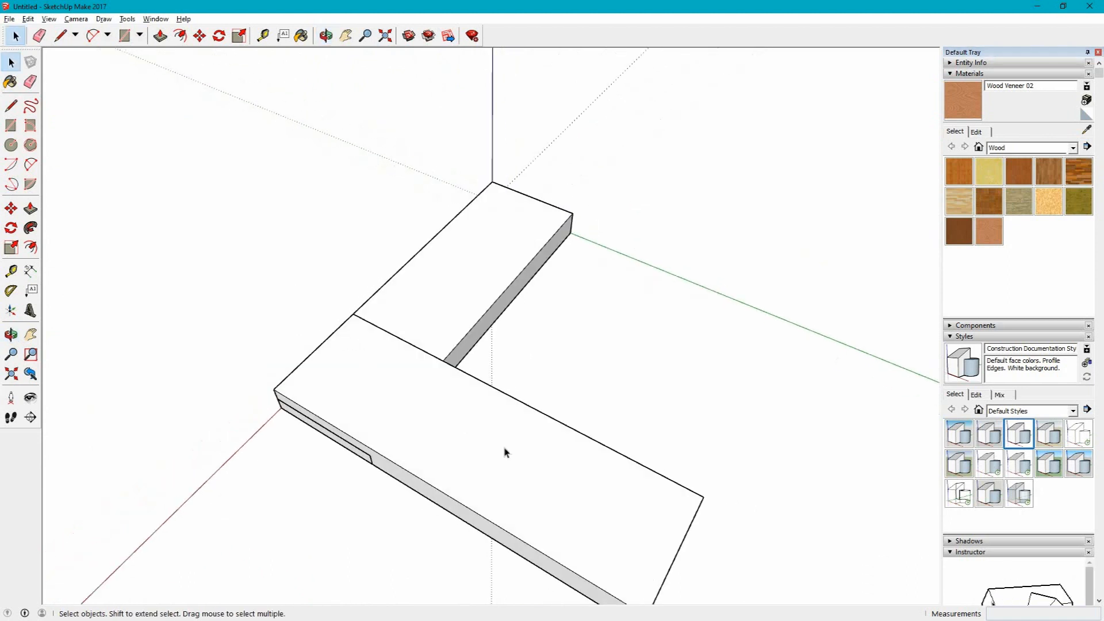
Open the original joint's upper board for editing and draw a diagonal line across its lap from the inner corner to the outer corner
{"action": "triple_click", "coordinate": [394, 412]}
{"action": "middle_click_drag", "start_coordinate": [559, 430], "coordinate": [449, 299]}
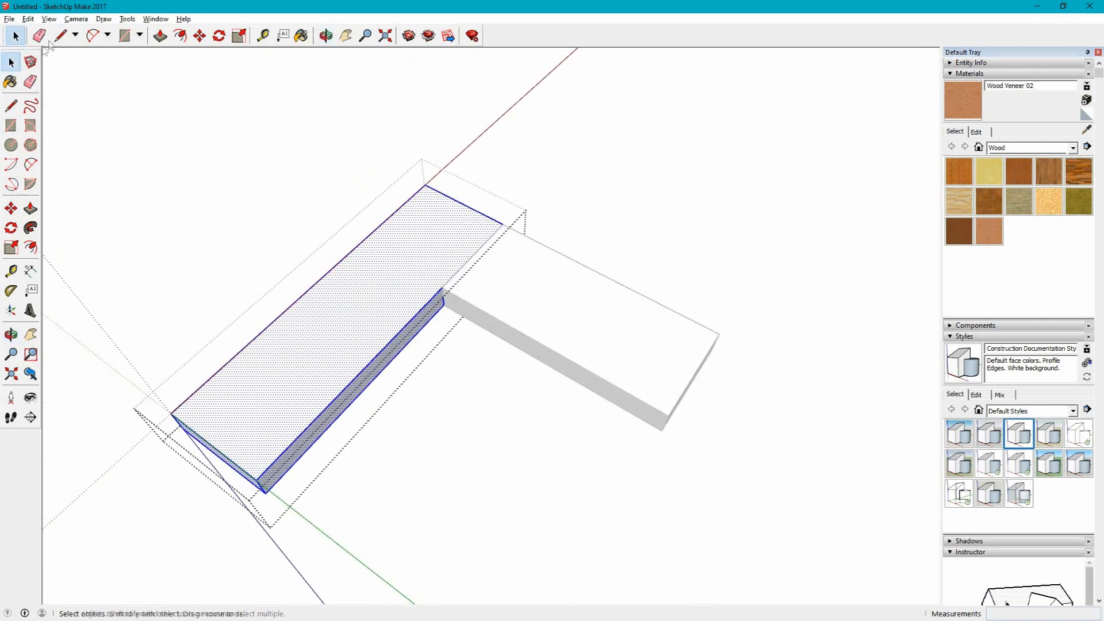
{"action": "left_click", "coordinate": [60, 36]}
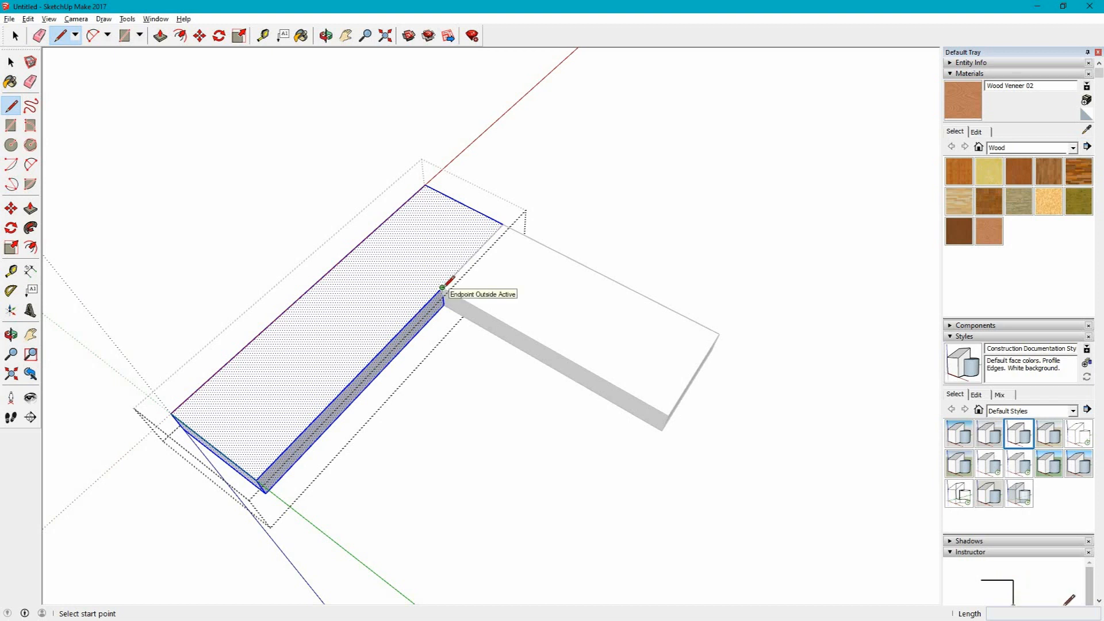
{"action": "left_click", "coordinate": [442, 287]}
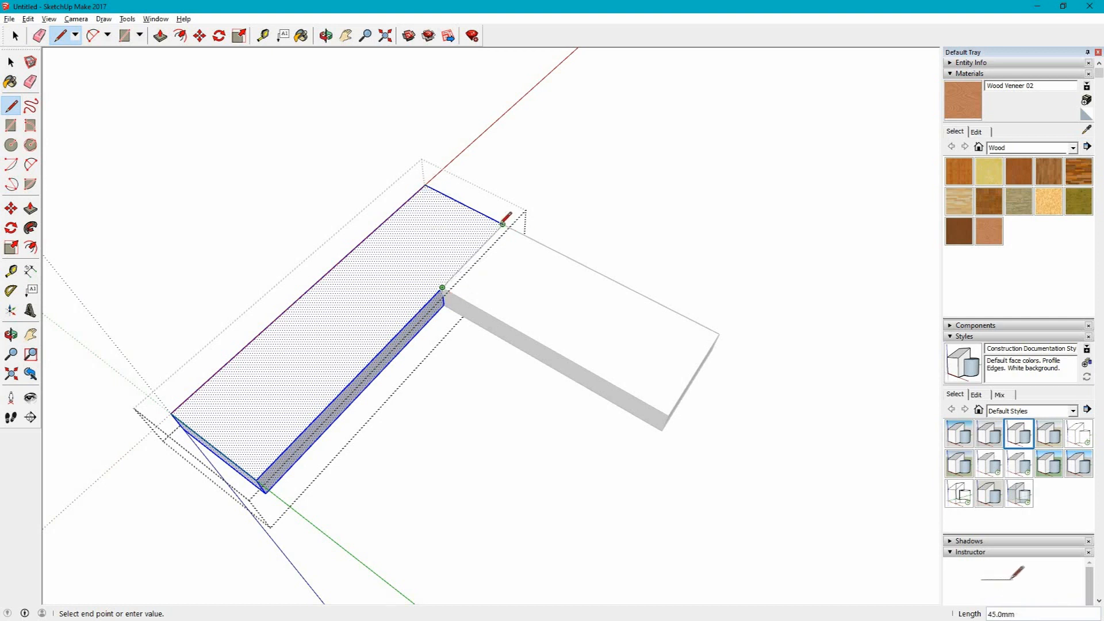
{"action": "left_click", "coordinate": [425, 184]}
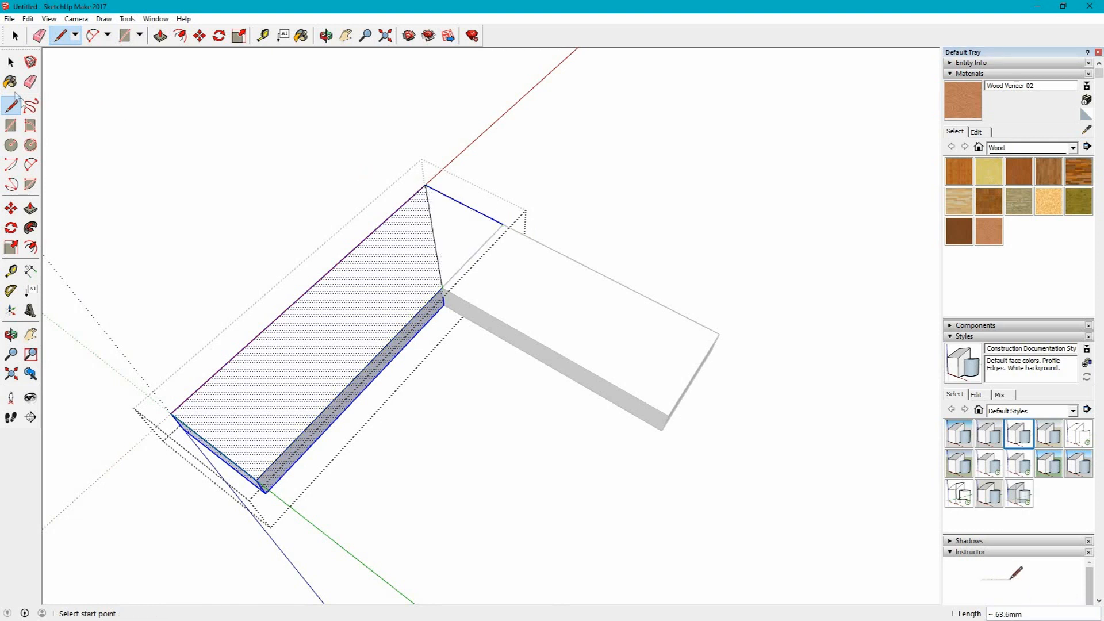
Push the waste triangle beyond the upper board's diagonal down 6 mm to cut it away, and close the board's editing
{"action": "middle_click_drag", "start_coordinate": [237, 310], "coordinate": [283, 448]}
{"action": "middle_click_drag", "start_coordinate": [504, 468], "coordinate": [748, 254]}
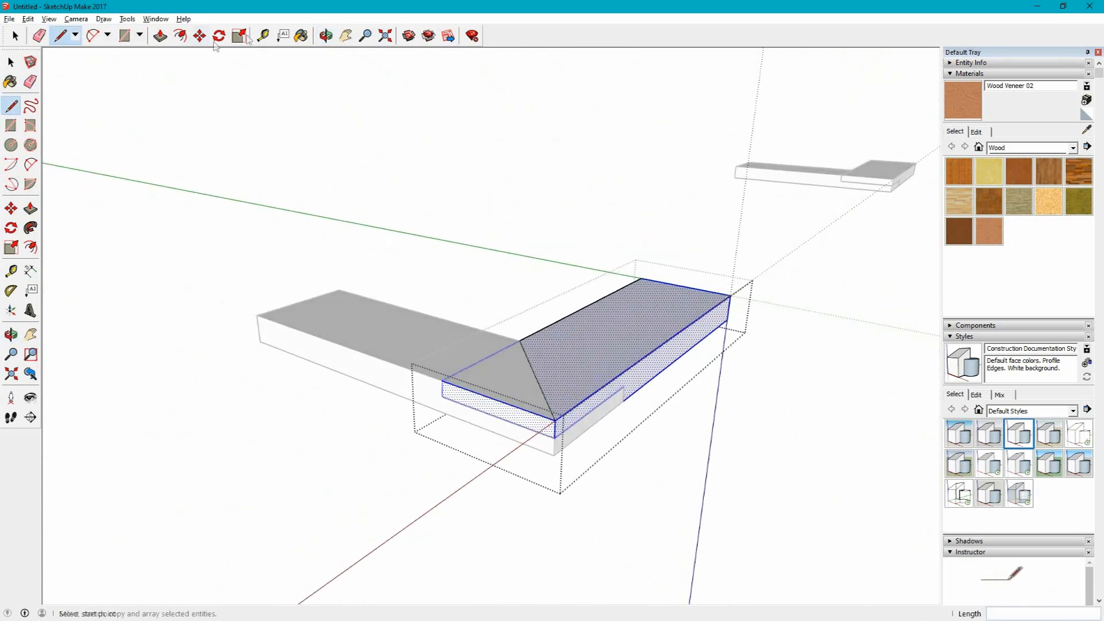
{"action": "left_click", "coordinate": [161, 37]}
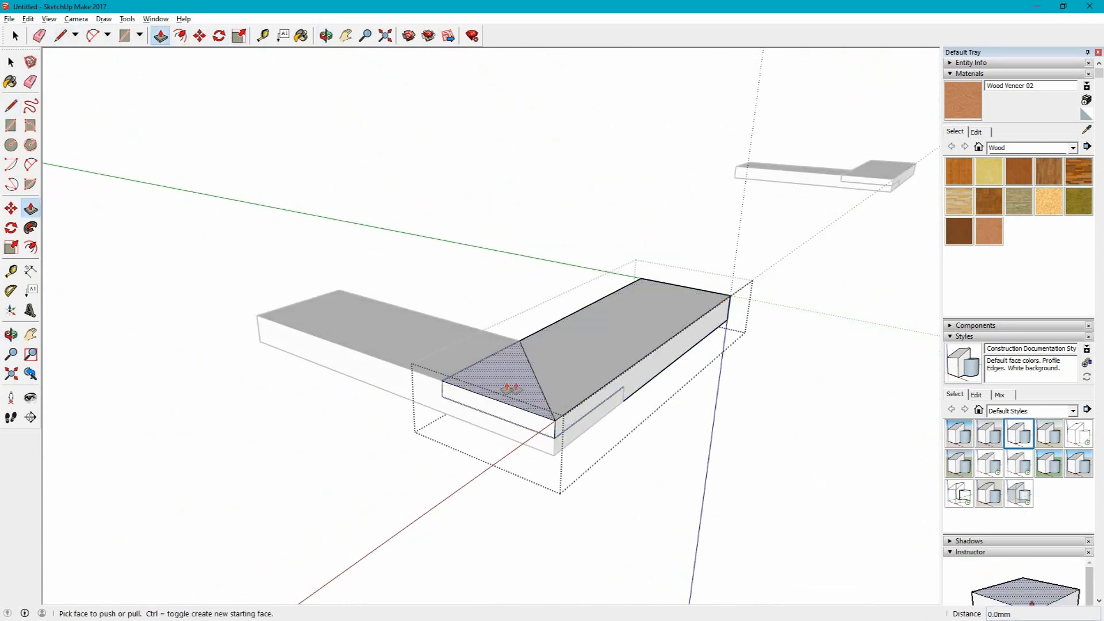
{"action": "left_click_drag", "start_coordinate": [515, 397], "coordinate": [555, 442]}
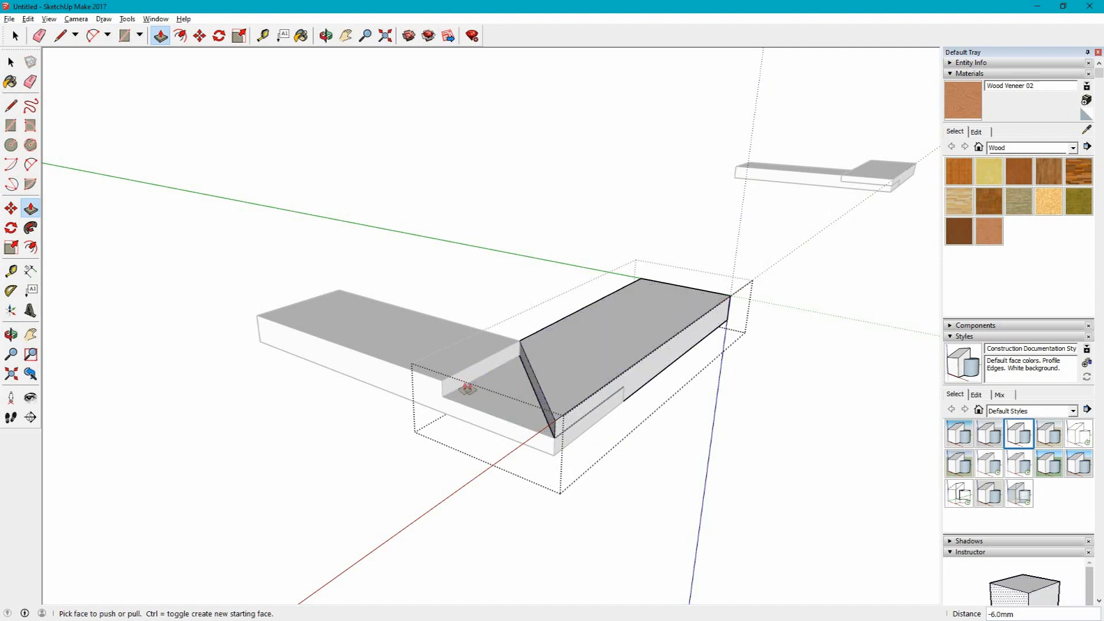
{"action": "key", "text": "space"}
{"action": "left_click", "coordinate": [643, 430]}
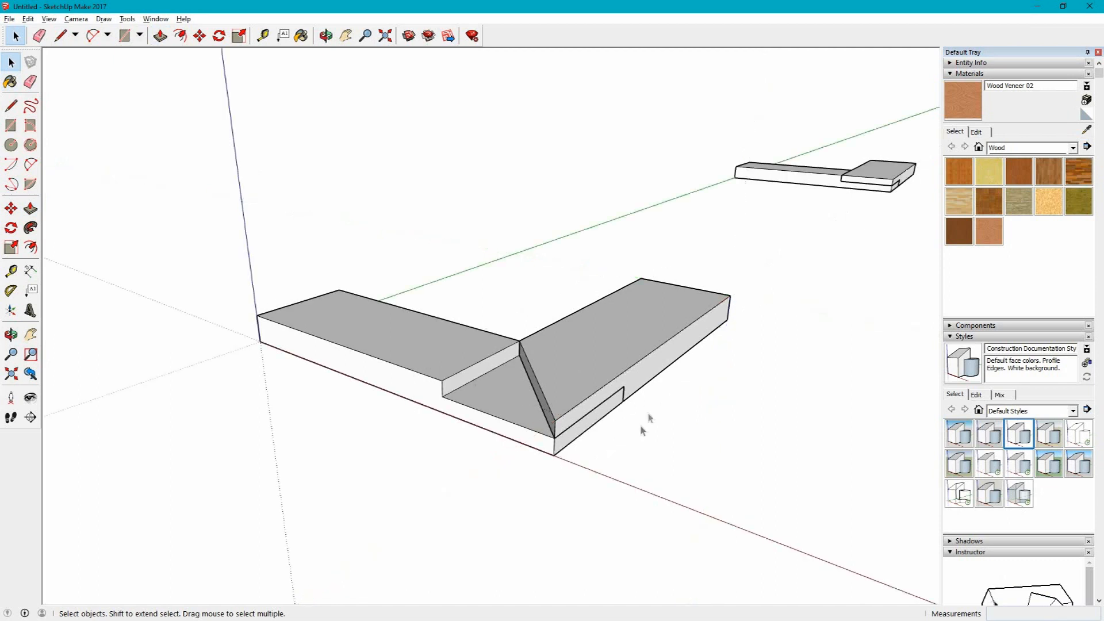
Open the lower board for editing and draw a diagonal line across its recessed lap face from the inner corner to the outer corner
{"action": "middle_click_drag", "start_coordinate": [566, 371], "coordinate": [584, 322]}
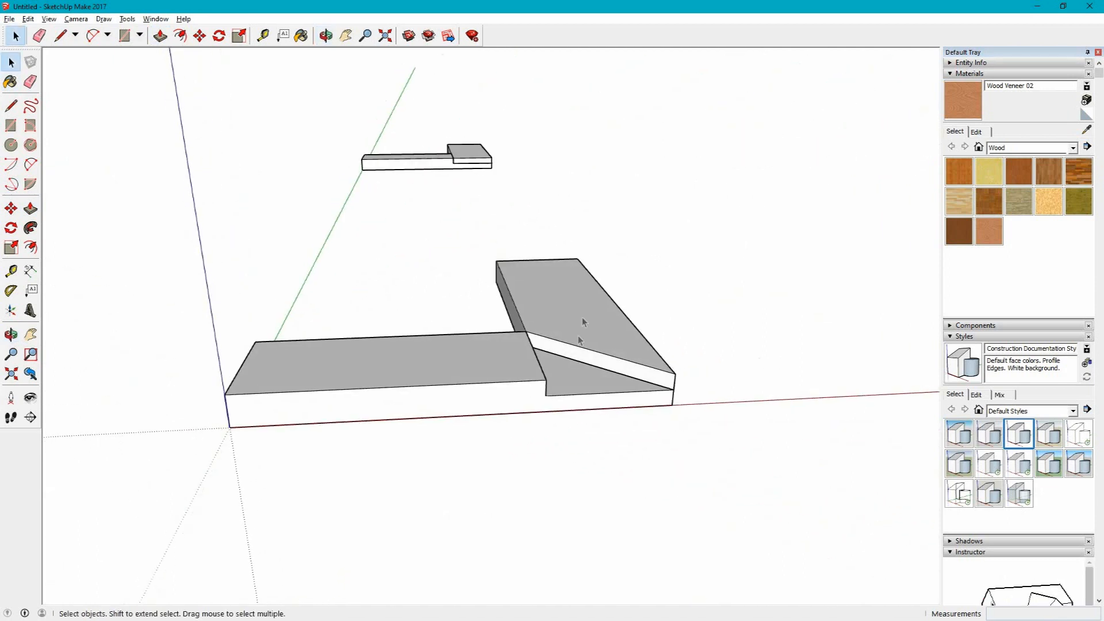
{"action": "middle_click_drag", "start_coordinate": [610, 372], "coordinate": [422, 385]}
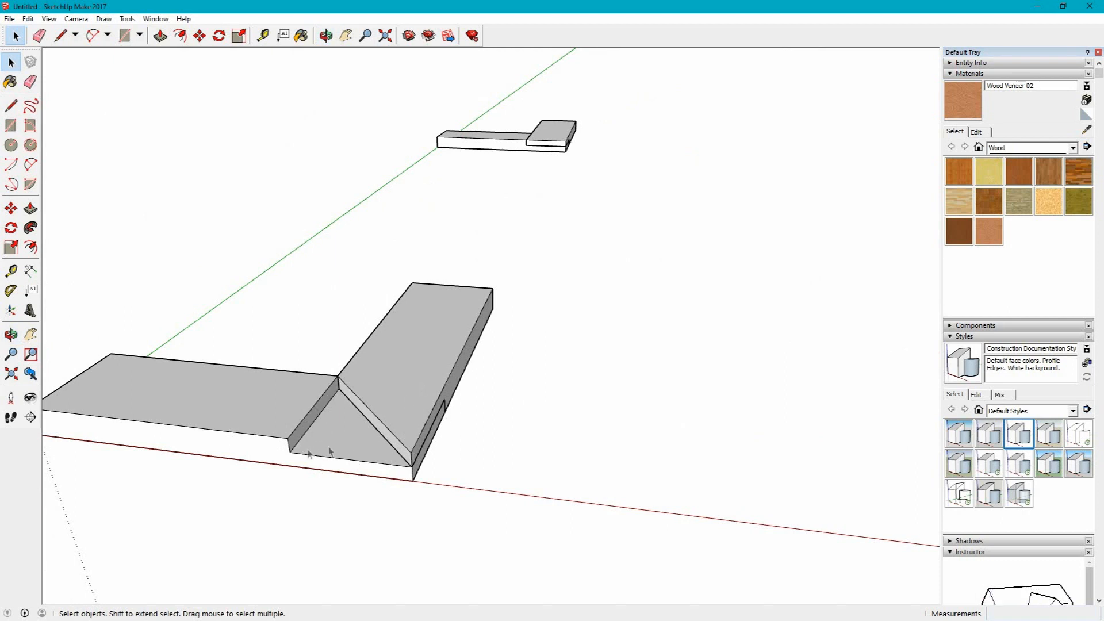
{"action": "left_click", "coordinate": [242, 422]}
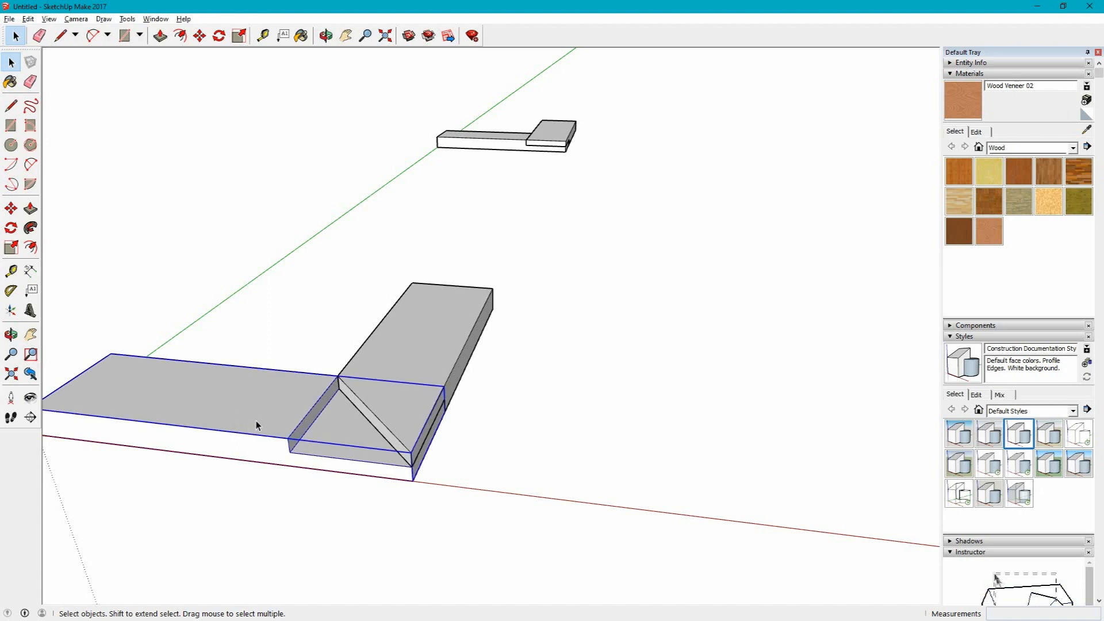
{"action": "double_click", "coordinate": [257, 420]}
{"action": "key", "text": "l"}
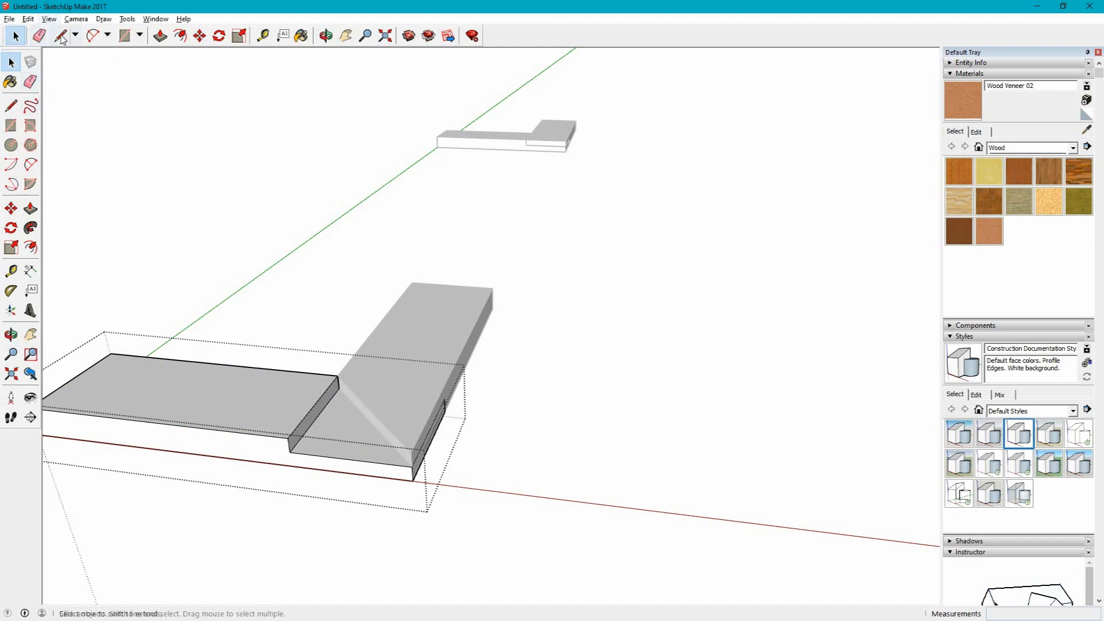
{"action": "left_click", "coordinate": [338, 388]}
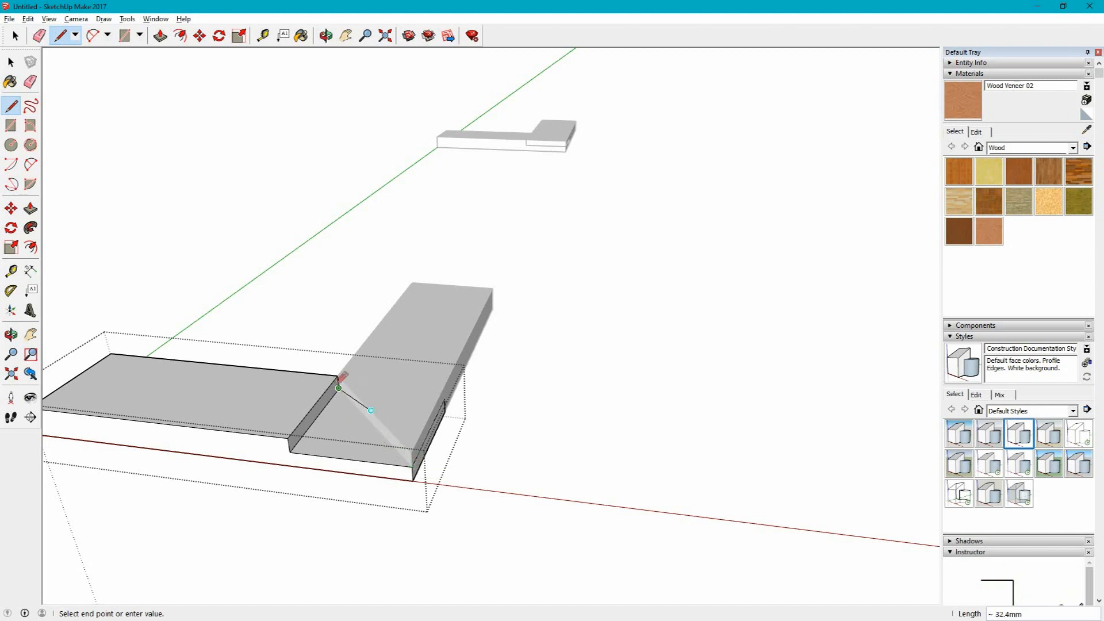
{"action": "left_click", "coordinate": [413, 466]}
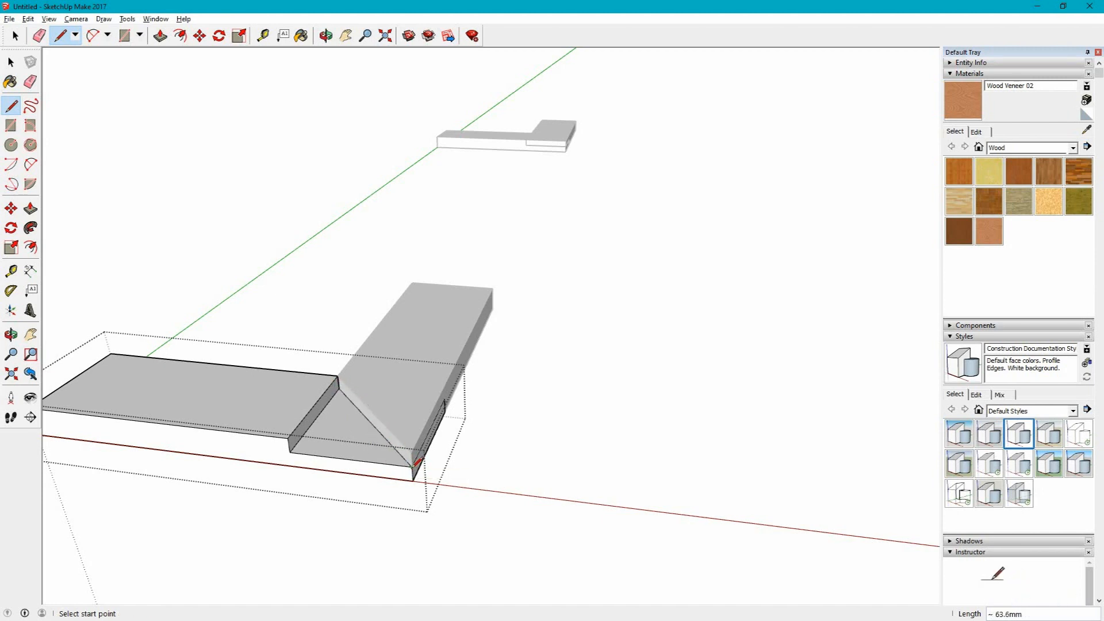
Pull the lower board's lap triangle up 6 mm to fill the mitre, erase the leftover seam edge, and close the board's editing
{"action": "left_click", "coordinate": [160, 35]}
{"action": "left_click_drag", "start_coordinate": [334, 438], "coordinate": [291, 441]}
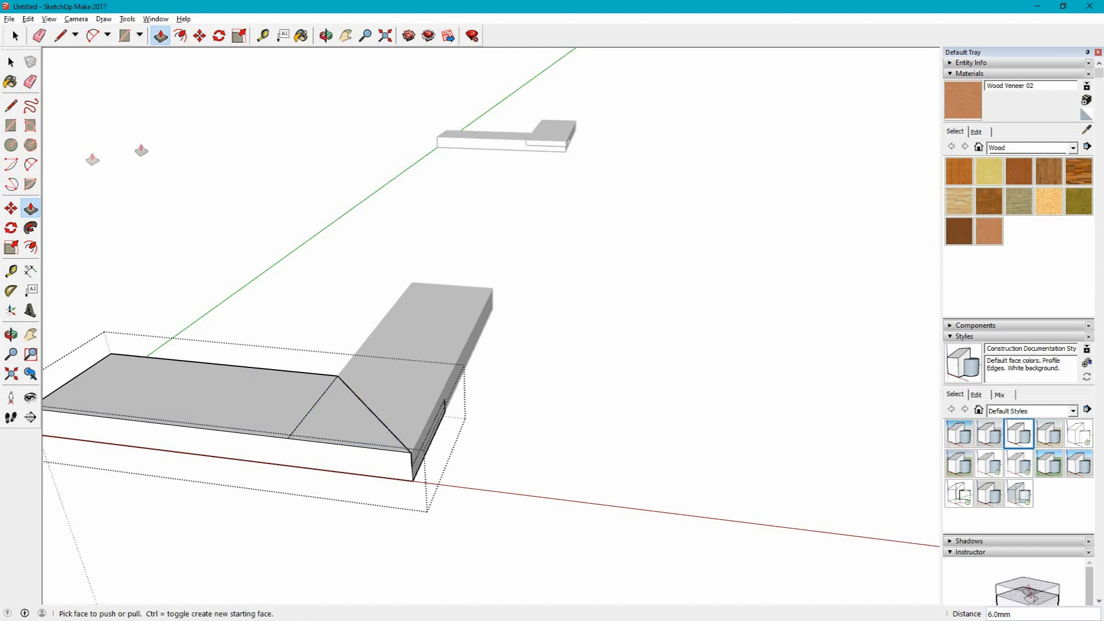
{"action": "left_click", "coordinate": [39, 36]}
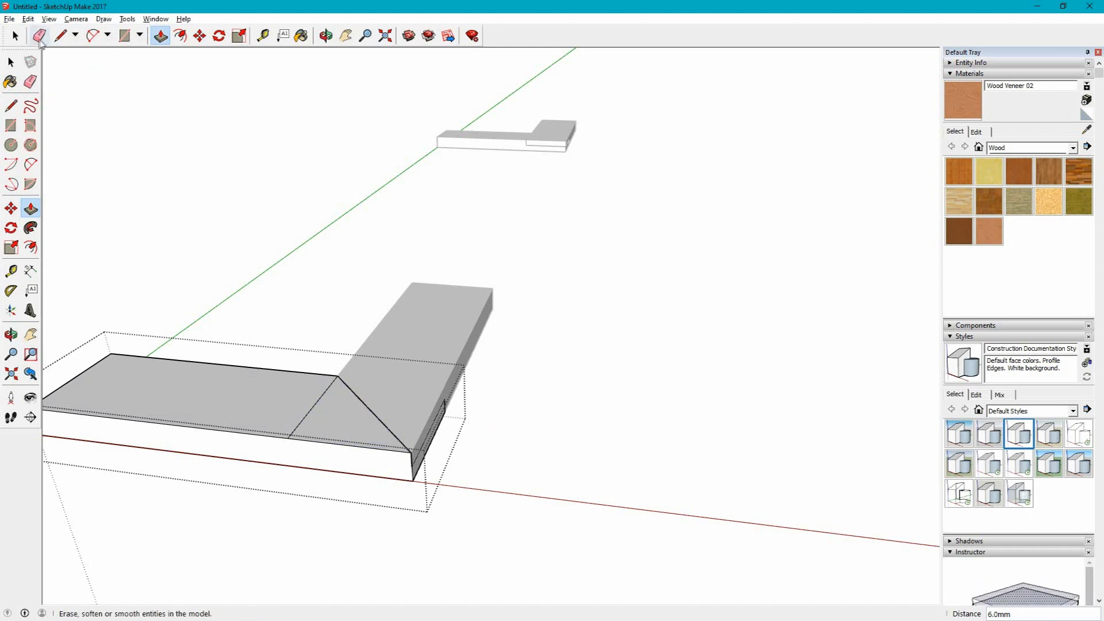
{"action": "left_click", "coordinate": [317, 404]}
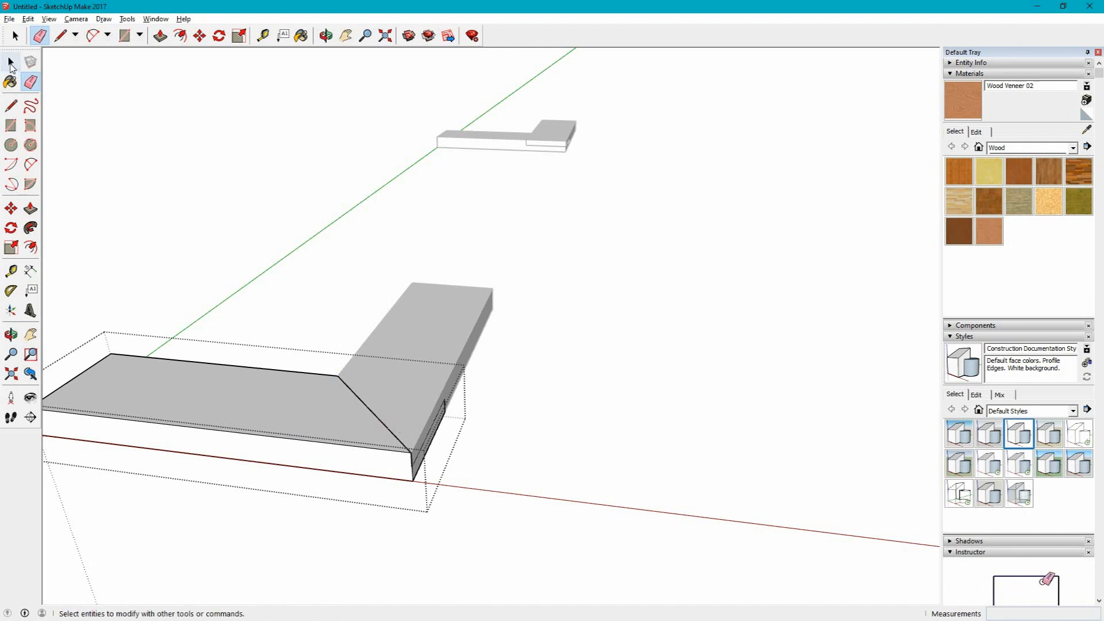
{"action": "left_click", "coordinate": [12, 65]}
{"action": "left_click", "coordinate": [299, 239]}
Move the mitred upper board away from the lower board along the green axis and view the exposed mating faces
{"action": "mouse_move", "coordinate": [526, 415]}
{"action": "middle_mouse_down"}
{"action": "mouse_move", "coordinate": [476, 392]}
{"action": "mouse_move", "coordinate": [565, 454]}
{"action": "middle_mouse_up"}
{"action": "scroll", "coordinate": [354, 461], "scroll_direction": "down", "scroll_amount": 3}
{"action": "scroll", "coordinate": [375, 453], "scroll_direction": "down", "scroll_amount": 2}
{"action": "middle_click_drag", "start_coordinate": [493, 451], "coordinate": [279, 391]}
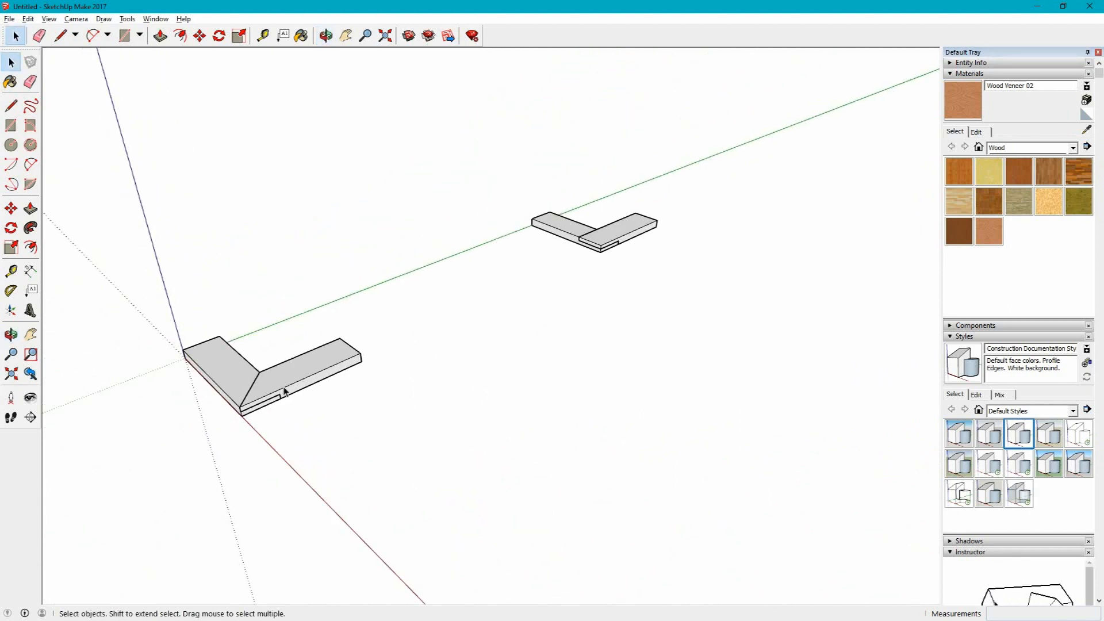
{"action": "left_click", "coordinate": [285, 374]}
{"action": "left_click", "coordinate": [199, 36]}
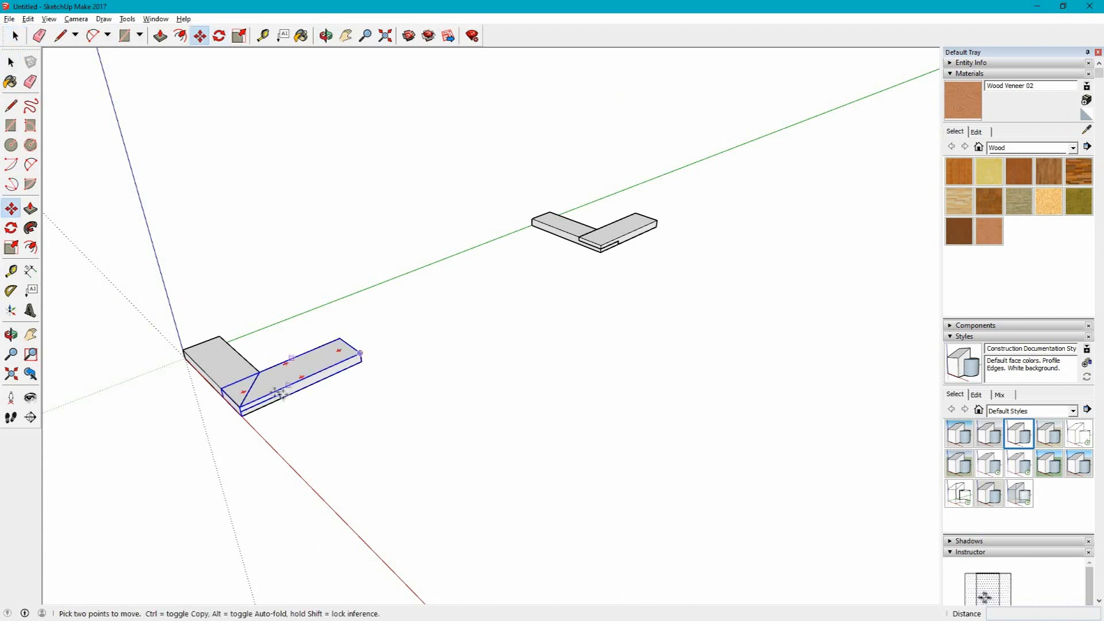
{"action": "left_click", "coordinate": [279, 393]}
{"action": "left_click", "coordinate": [284, 397]}
{"action": "left_click", "coordinate": [19, 38]}
{"action": "left_click", "coordinate": [240, 371]}
{"action": "middle_click_drag", "start_coordinate": [246, 452], "coordinate": [319, 374]}
{"action": "left_click", "coordinate": [375, 425]}
{"action": "middle_click_drag", "start_coordinate": [340, 451], "coordinate": [280, 347]}
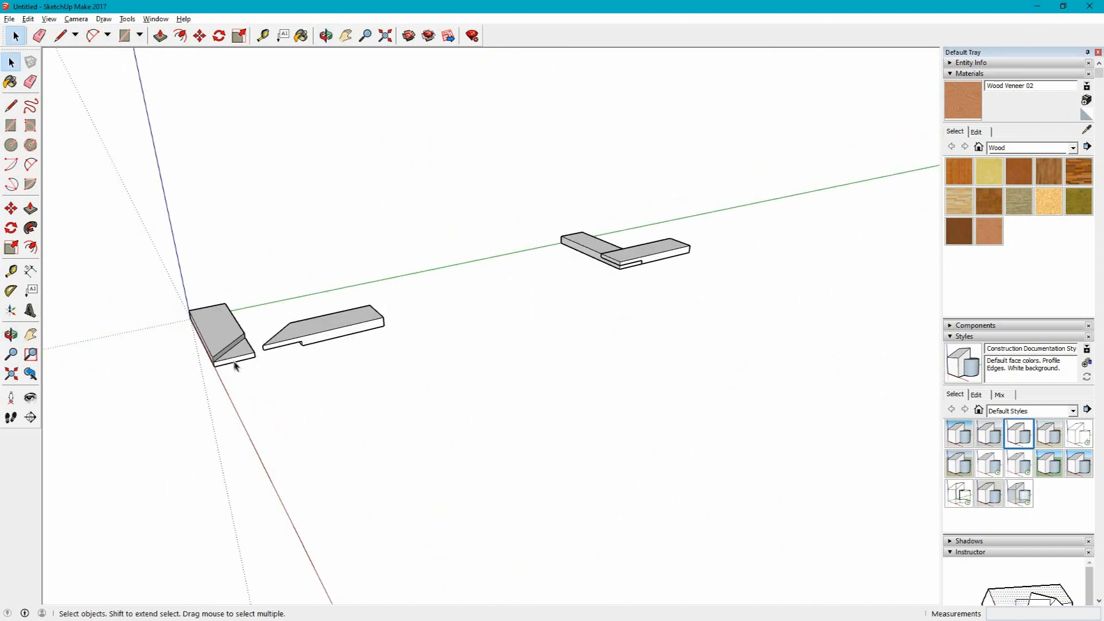
Move the separated board by its outer mitre corner back onto the matching corner of the lower board
{"action": "left_click", "coordinate": [299, 332]}
{"action": "left_click", "coordinate": [200, 36]}
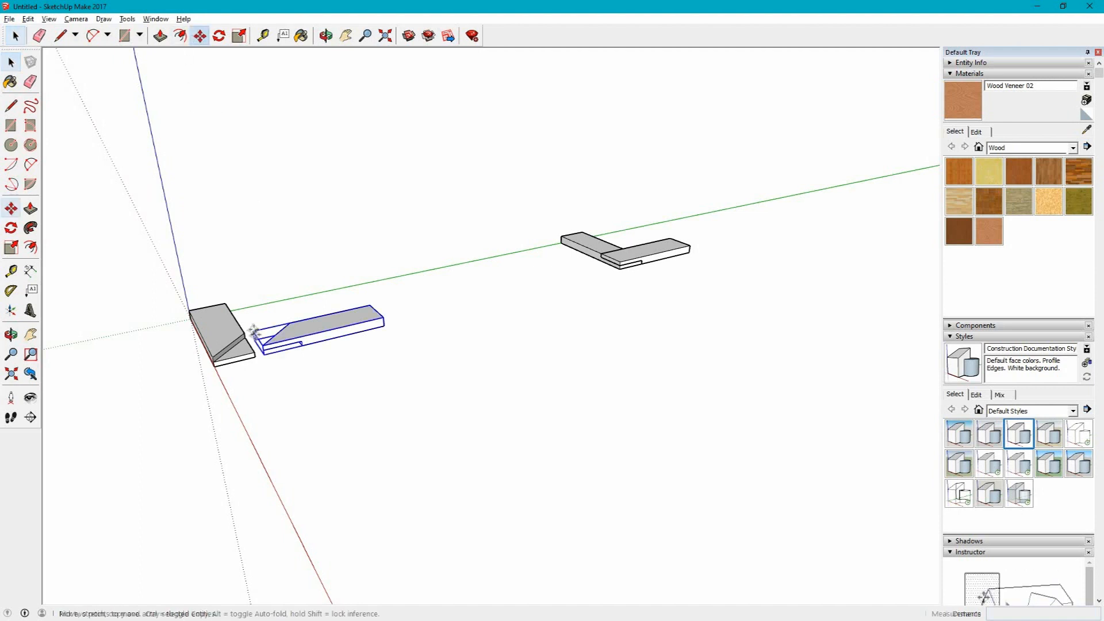
{"action": "left_click", "coordinate": [262, 352]}
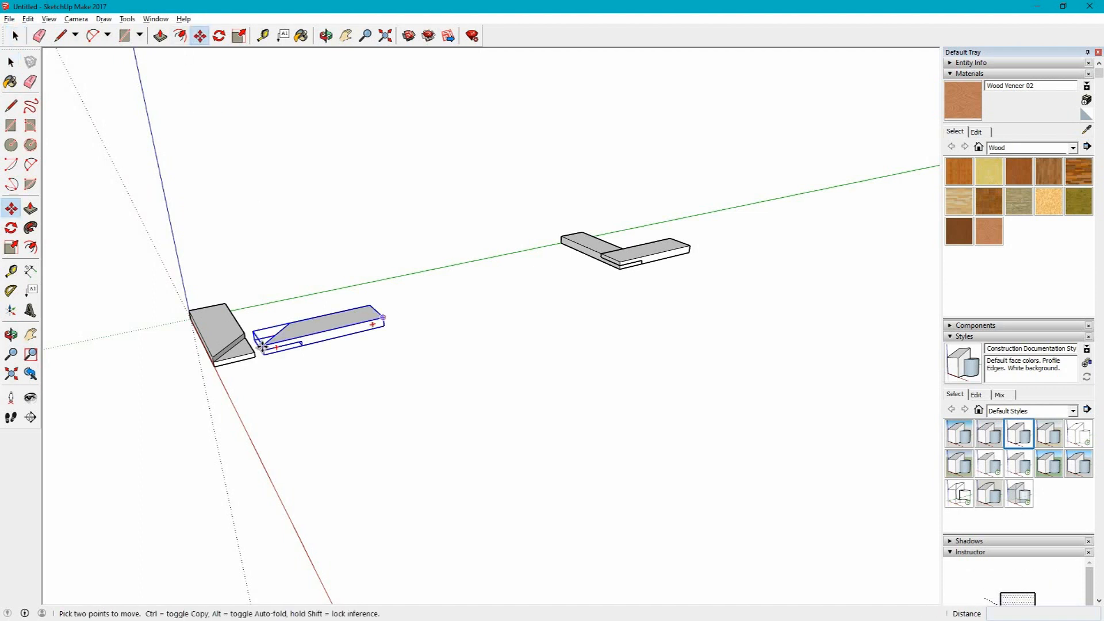
{"action": "left_click", "coordinate": [208, 361]}
{"action": "scroll", "coordinate": [485, 373], "scroll_direction": "down", "scroll_amount": 2}
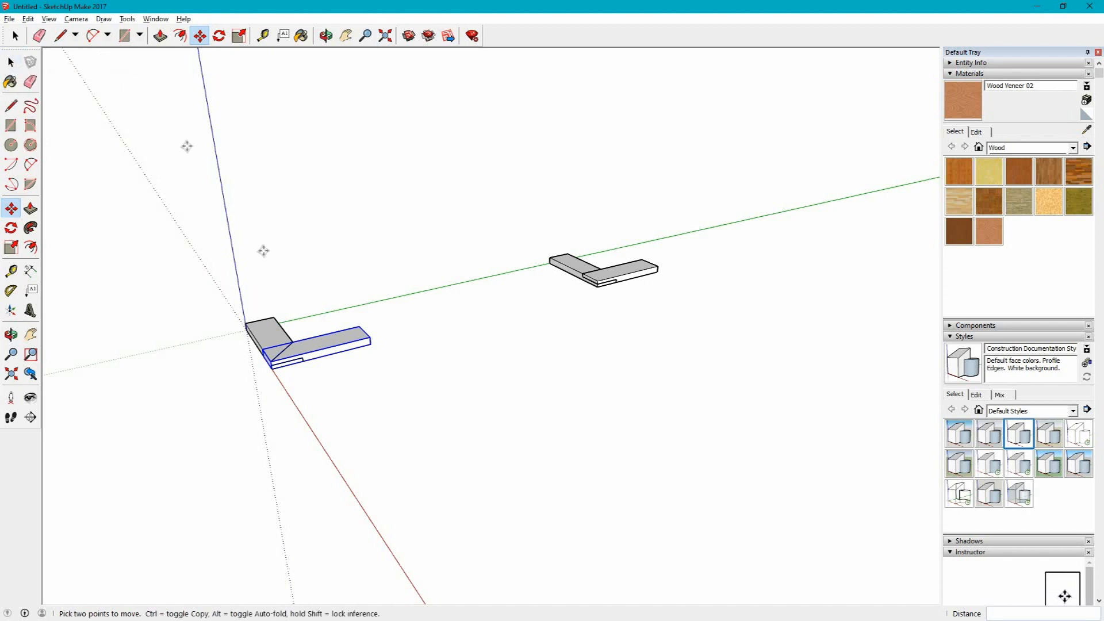
Move both boards of the mitred joint together about 1221 mm along the green axis, past the plain half-lap joint
{"action": "left_click", "coordinate": [125, 36]}
{"action": "key", "text": "space"}
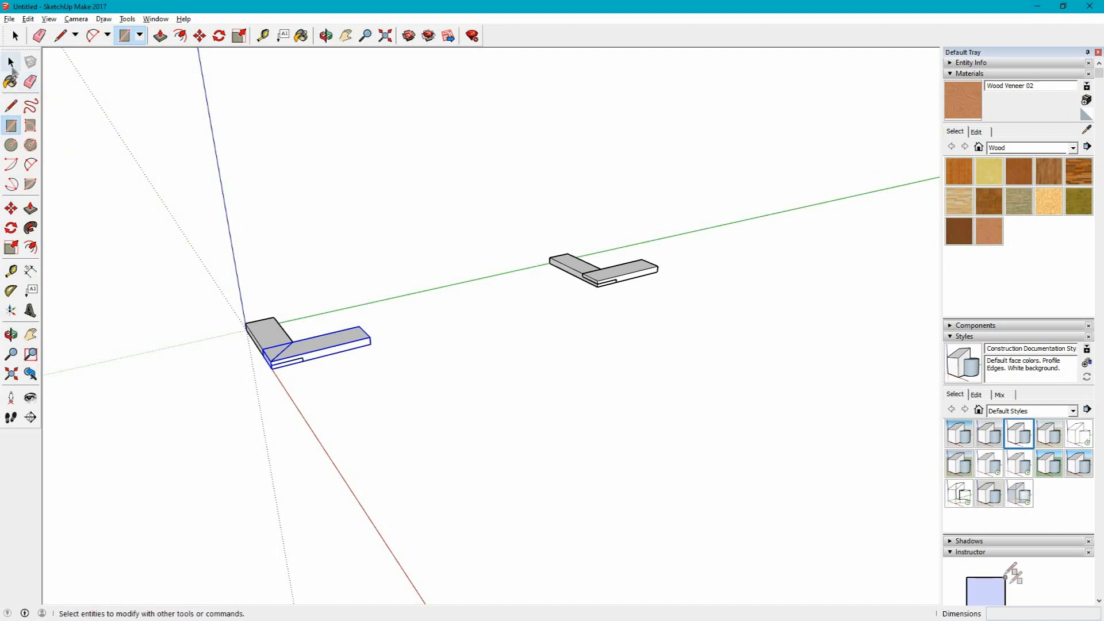
{"action": "left_click_drag", "start_coordinate": [185, 260], "coordinate": [463, 390]}
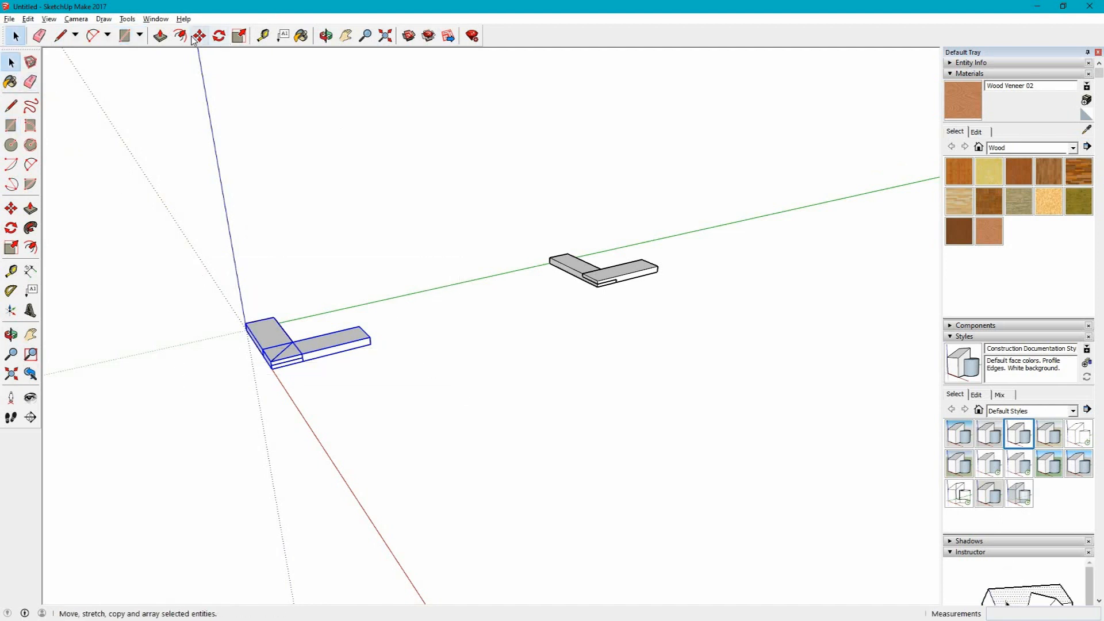
{"action": "left_click", "coordinate": [200, 36]}
{"action": "left_click", "coordinate": [276, 360]}
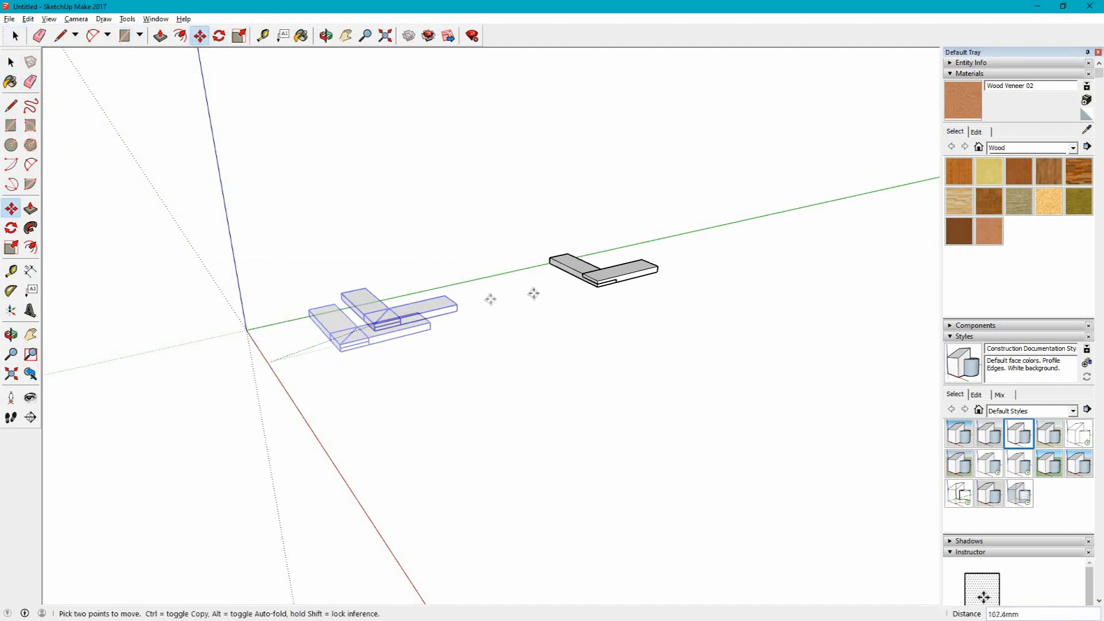
{"action": "left_click", "coordinate": [813, 227]}
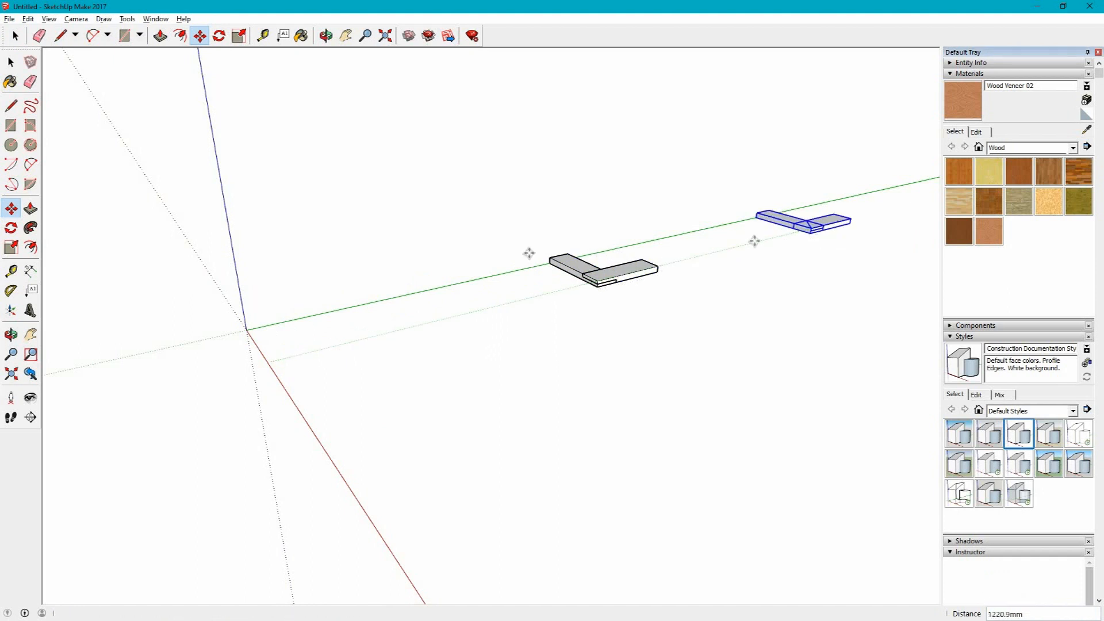
Draw a 150 × 45 mm rectangle from the origin, with its long side along the red axis
{"action": "left_click", "coordinate": [124, 36]}
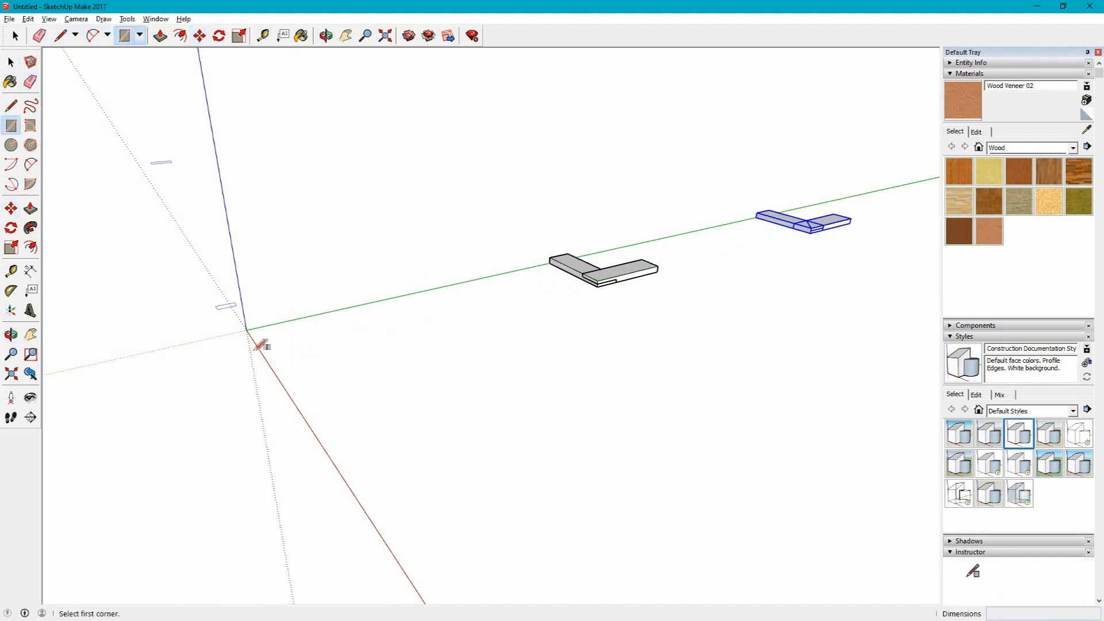
{"action": "left_click", "coordinate": [246, 330]}
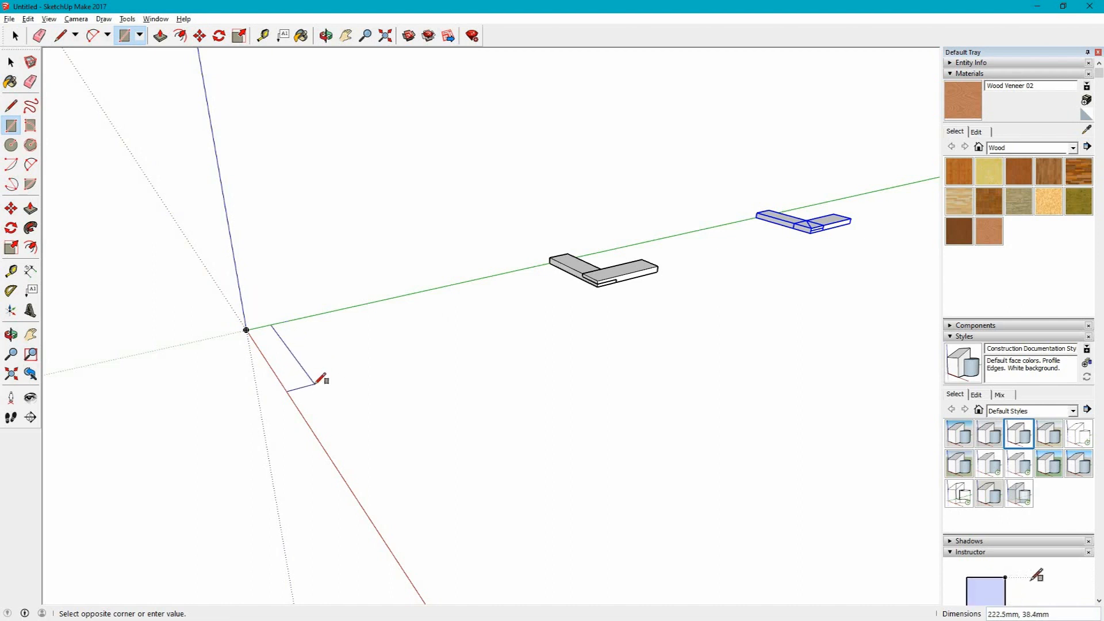
{"action": "type", "text": "150, 45"}
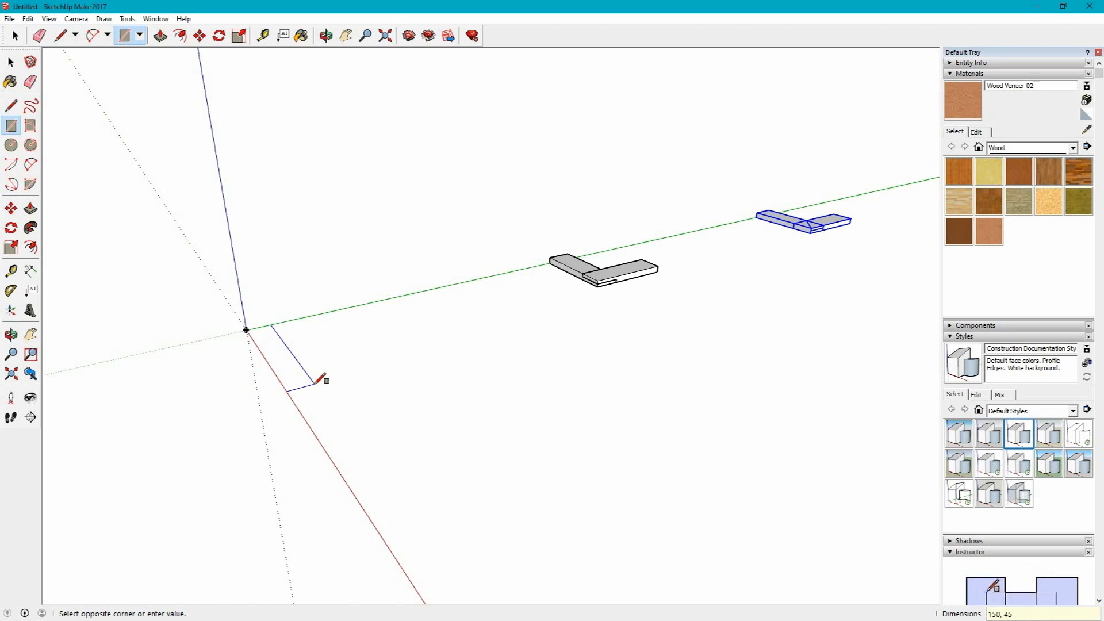
{"action": "key", "text": "Return"}
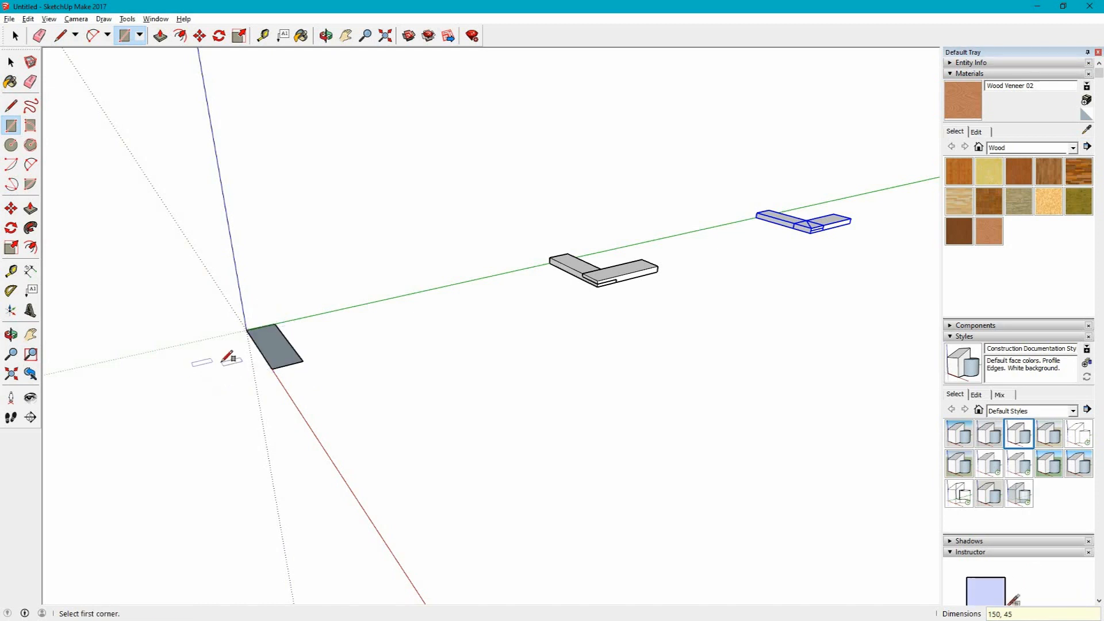
Pull the rectangle at the origin up 12 mm to form a board
{"action": "scroll", "coordinate": [222, 361], "scroll_direction": "up", "scroll_amount": 4}
{"action": "middle_click_drag", "start_coordinate": [257, 418], "coordinate": [451, 408]}
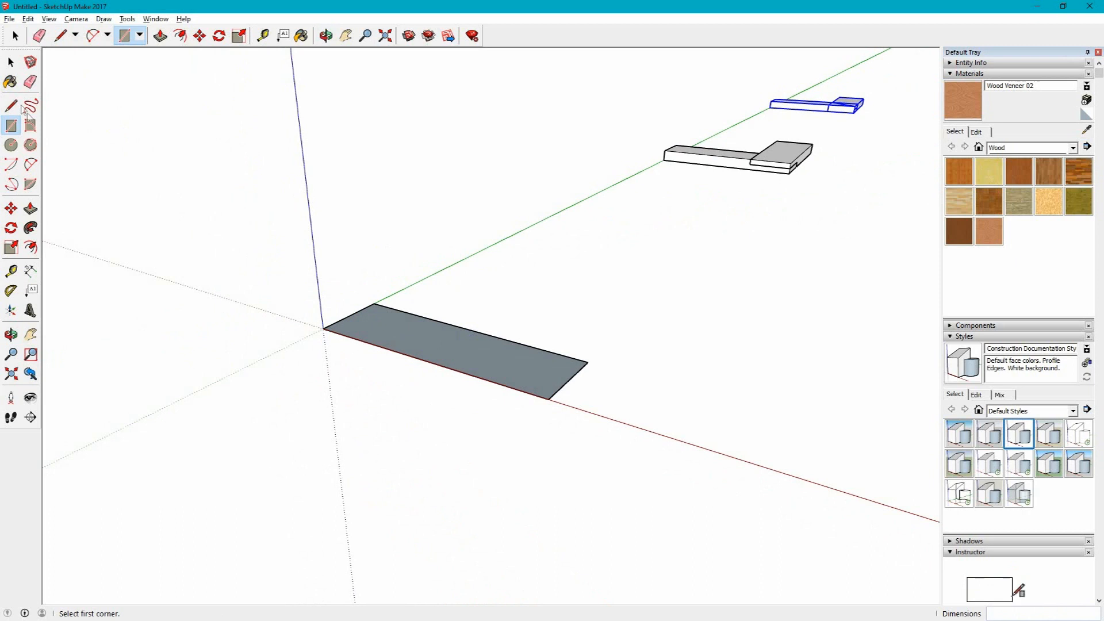
{"action": "left_click", "coordinate": [160, 36]}
{"action": "left_click", "coordinate": [528, 366]}
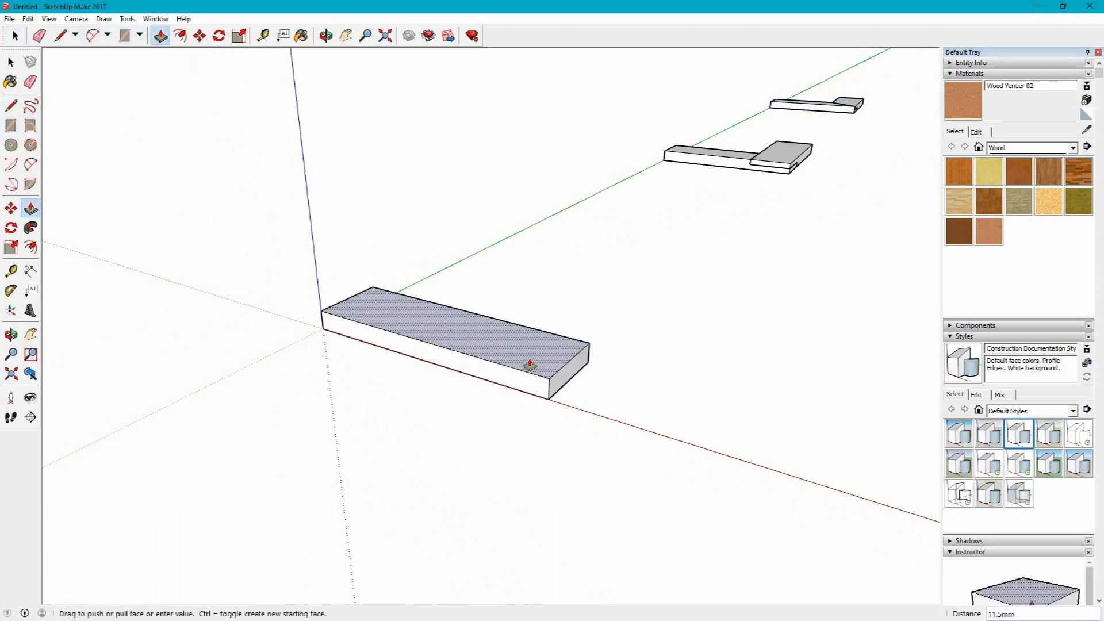
{"action": "left_click", "coordinate": [529, 365]}
{"action": "type", "text": "12"}
{"action": "key", "text": "Return"}
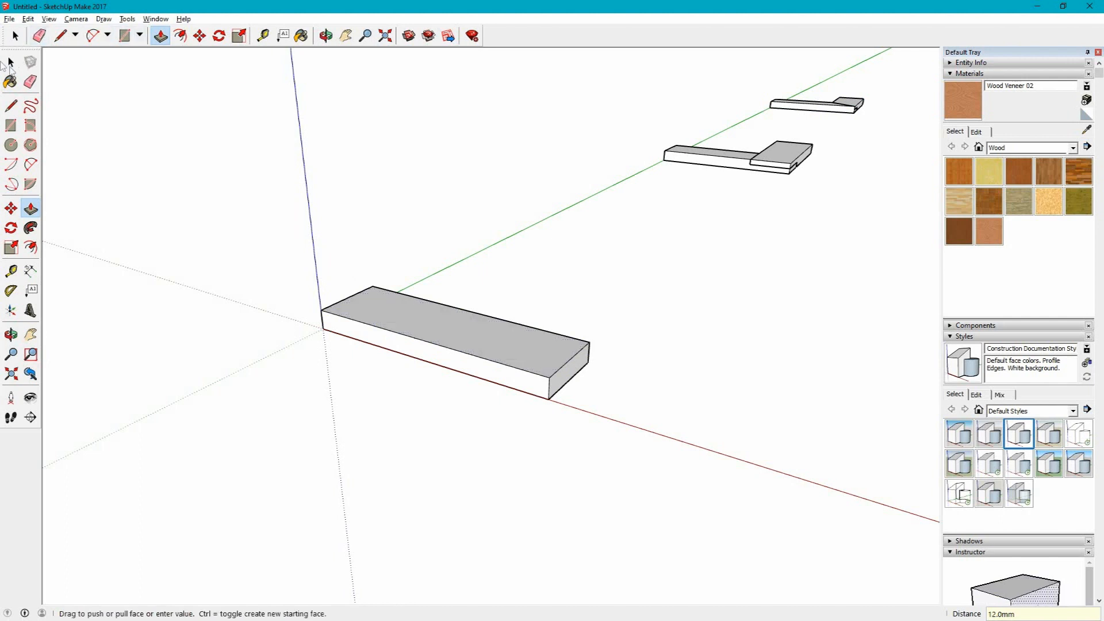
Select all the faces and edges of the new board and make them a group
{"action": "left_click", "coordinate": [10, 62]}
{"action": "triple_click", "coordinate": [470, 326]}
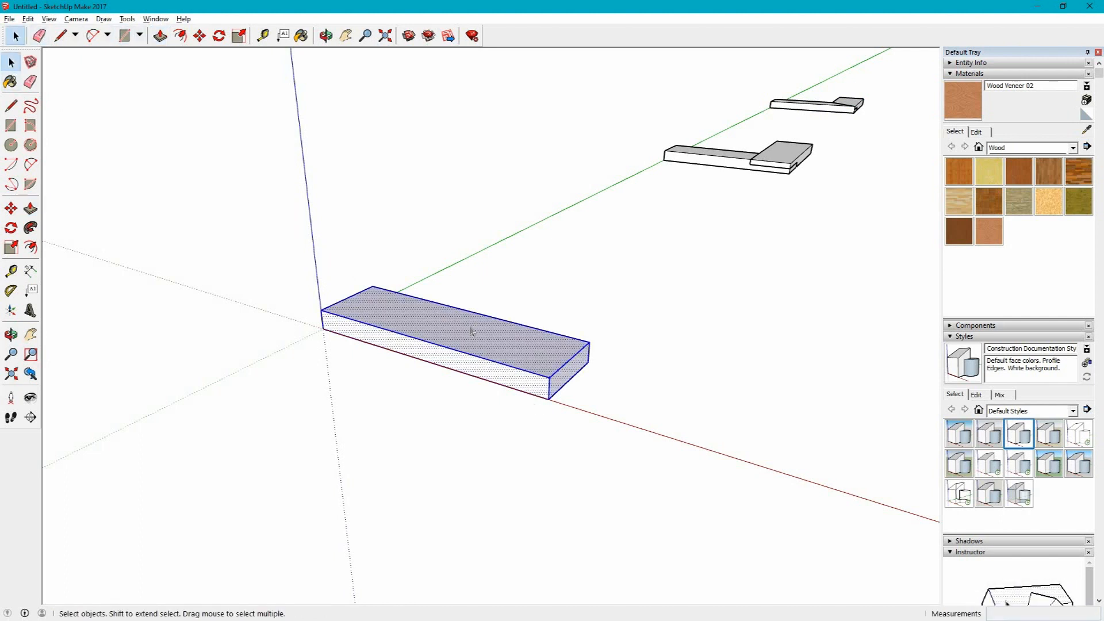
{"action": "right_click", "coordinate": [471, 326]}
{"action": "left_click", "coordinate": [518, 426]}
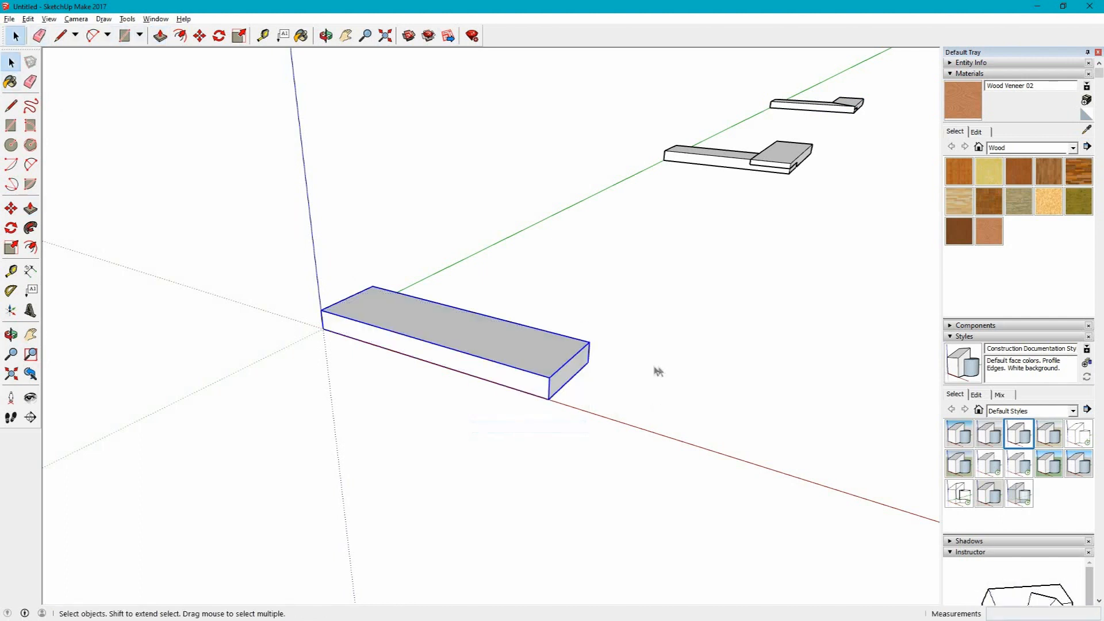
Open the board for editing and set a 45 mm guide from its far end corner along the long top edge on the green-axis side
{"action": "scroll", "coordinate": [700, 324], "scroll_direction": "up", "scroll_amount": 3}
{"action": "scroll", "coordinate": [475, 381], "scroll_direction": "down", "scroll_amount": 2}
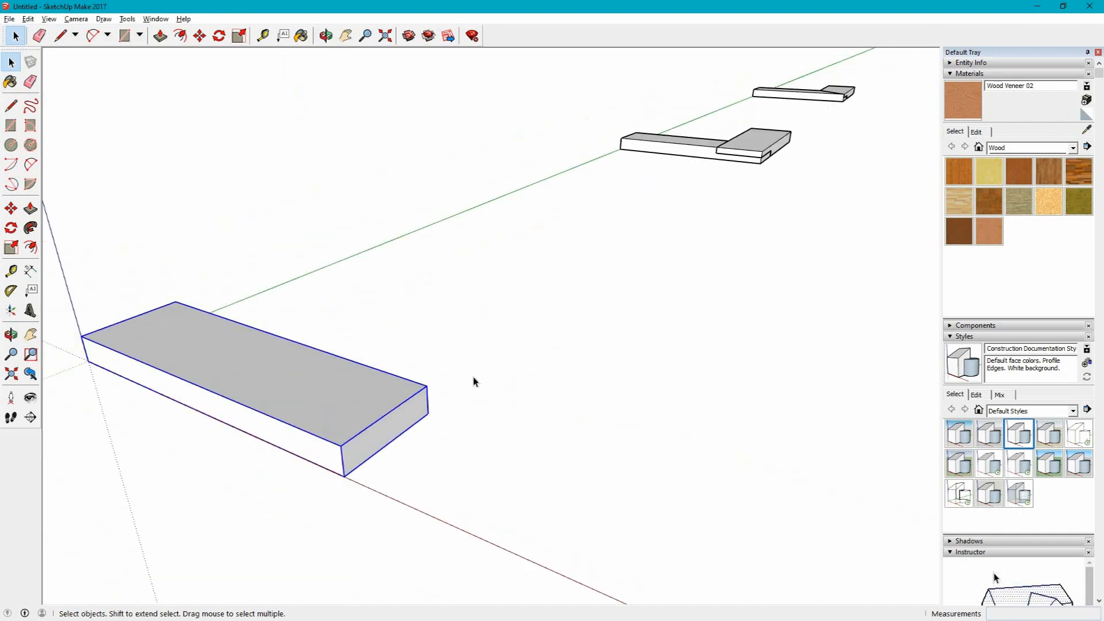
{"action": "double_click", "coordinate": [296, 410]}
{"action": "middle_click_drag", "start_coordinate": [294, 451], "coordinate": [423, 541]}
{"action": "left_click", "coordinate": [263, 36]}
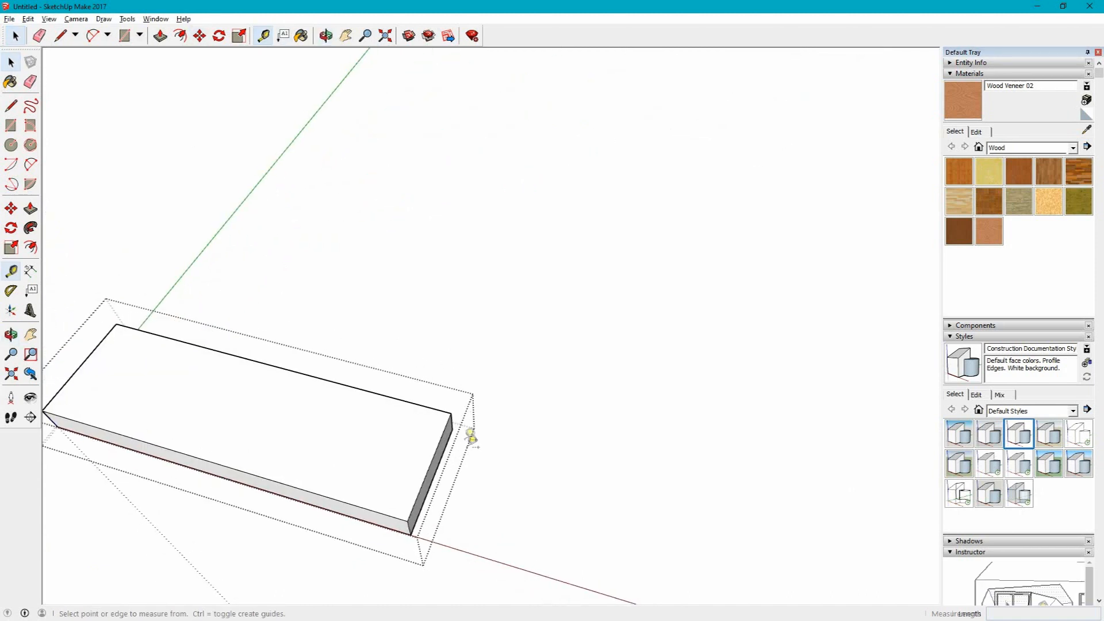
{"action": "left_click", "coordinate": [452, 413]}
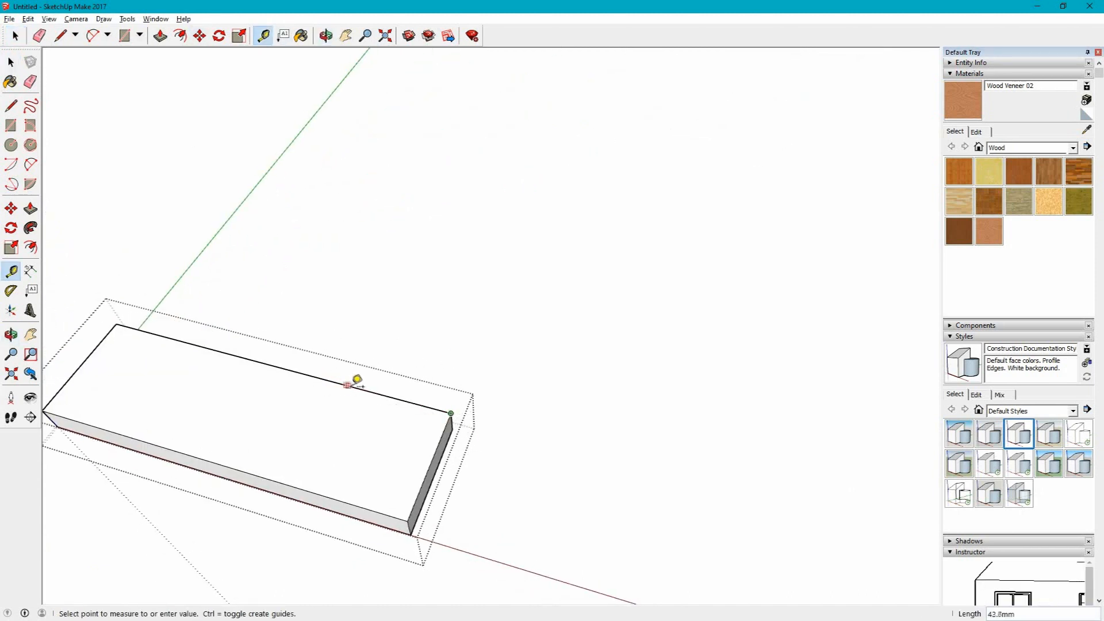
{"action": "left_click", "coordinate": [354, 386]}
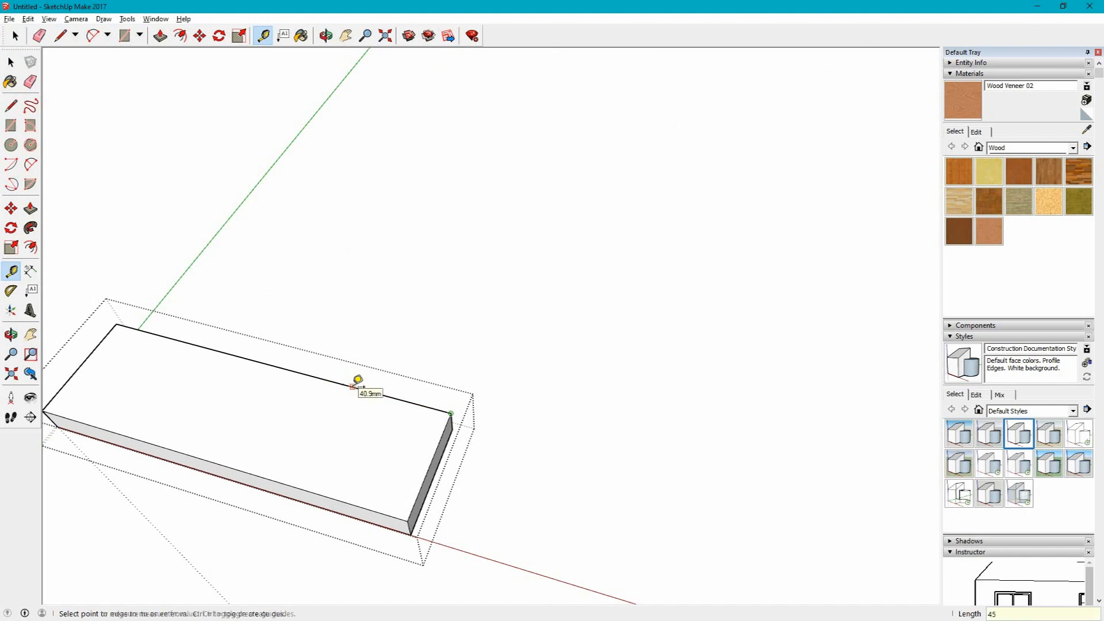
Draw the mitre line across the board's top face from the 45 mm guide point to the opposite end corner
{"action": "left_click", "coordinate": [60, 35]}
{"action": "left_click", "coordinate": [343, 384]}
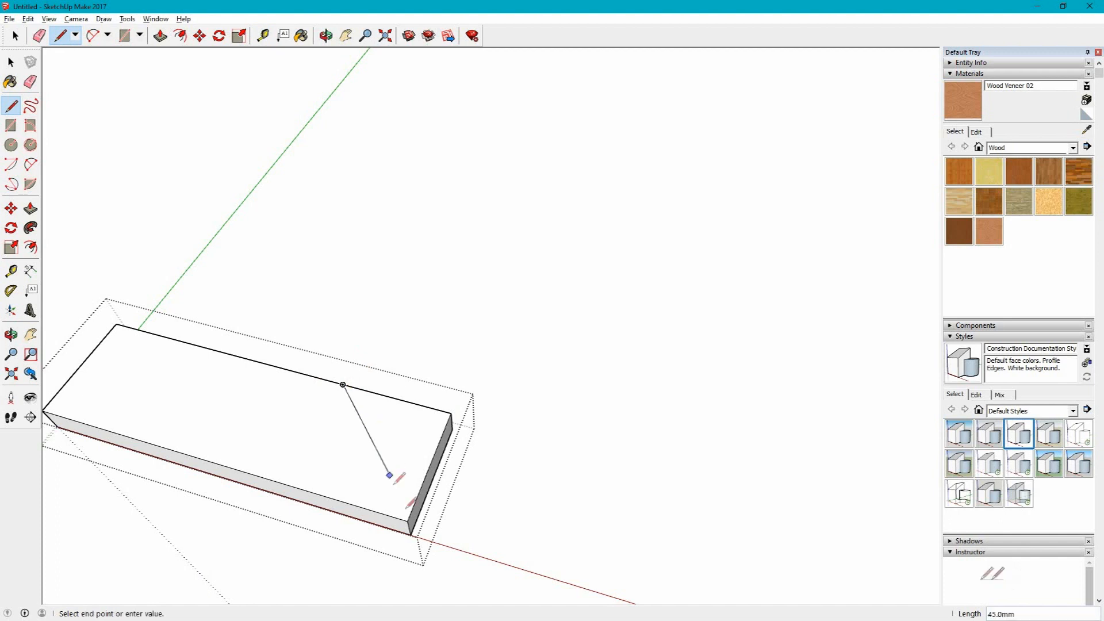
{"action": "left_click", "coordinate": [411, 526]}
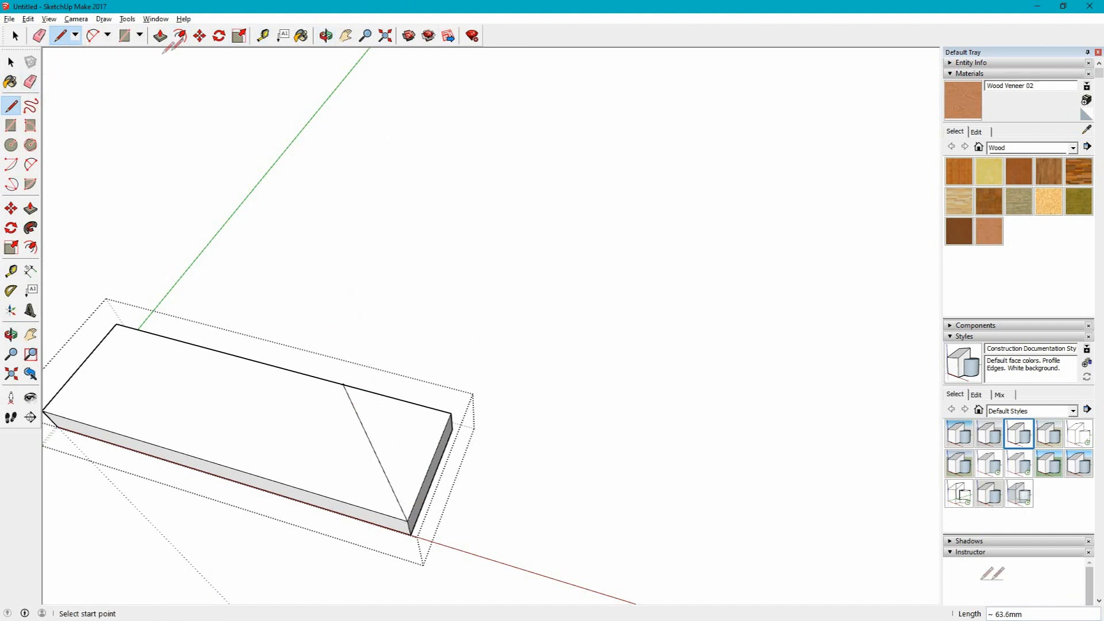
Push the triangular corner beyond the mitre line through the board to remove it, and close the board's editing
{"action": "left_click", "coordinate": [161, 36]}
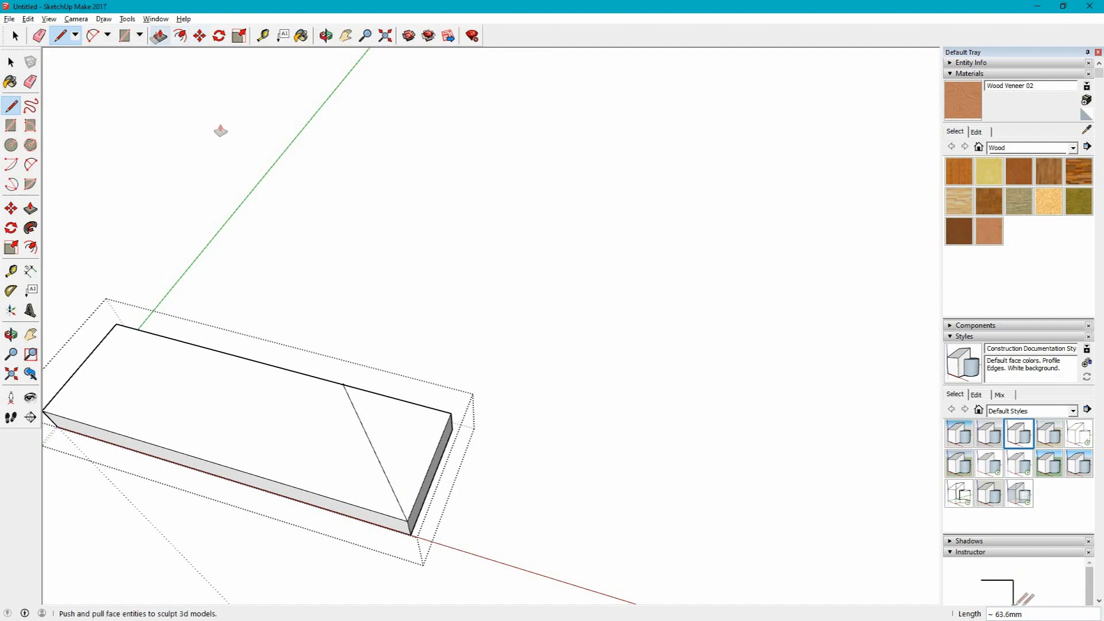
{"action": "left_click_drag", "start_coordinate": [421, 444], "coordinate": [439, 523]}
{"action": "middle_click_drag", "start_coordinate": [439, 522], "coordinate": [52, 109]}
{"action": "key", "text": "space"}
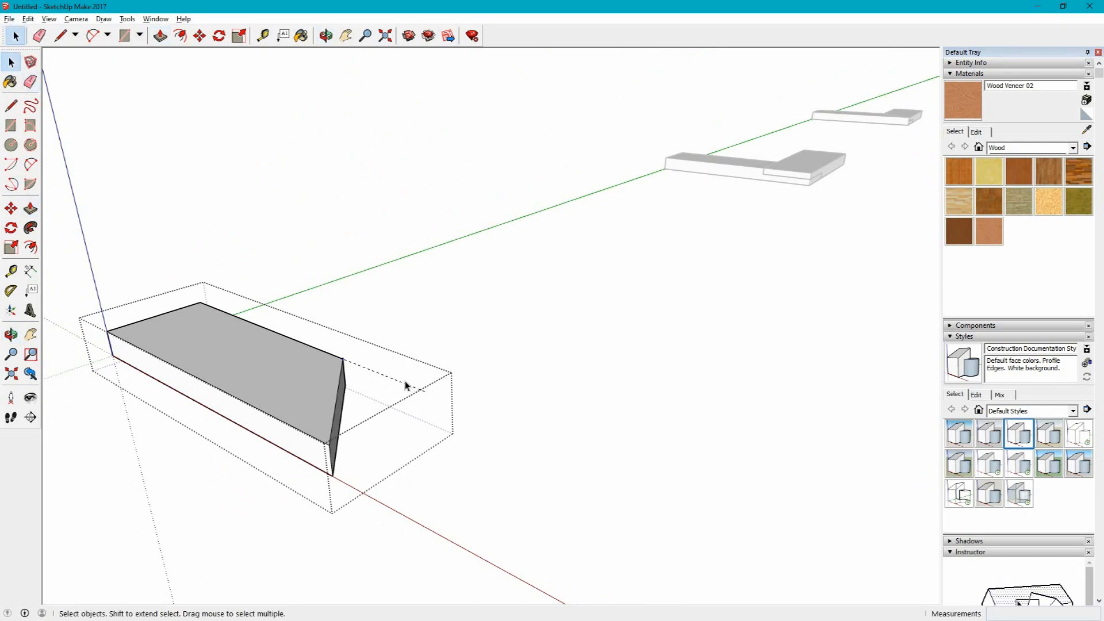
{"action": "middle_click_drag", "start_coordinate": [532, 441], "coordinate": [165, 268]}
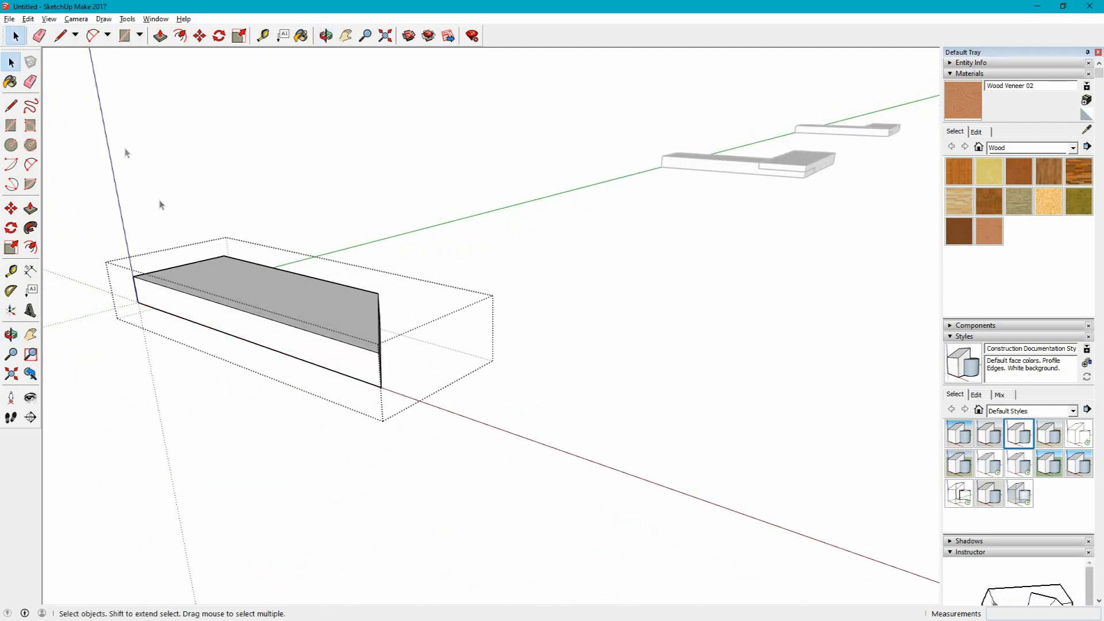
{"action": "left_click", "coordinate": [175, 199]}
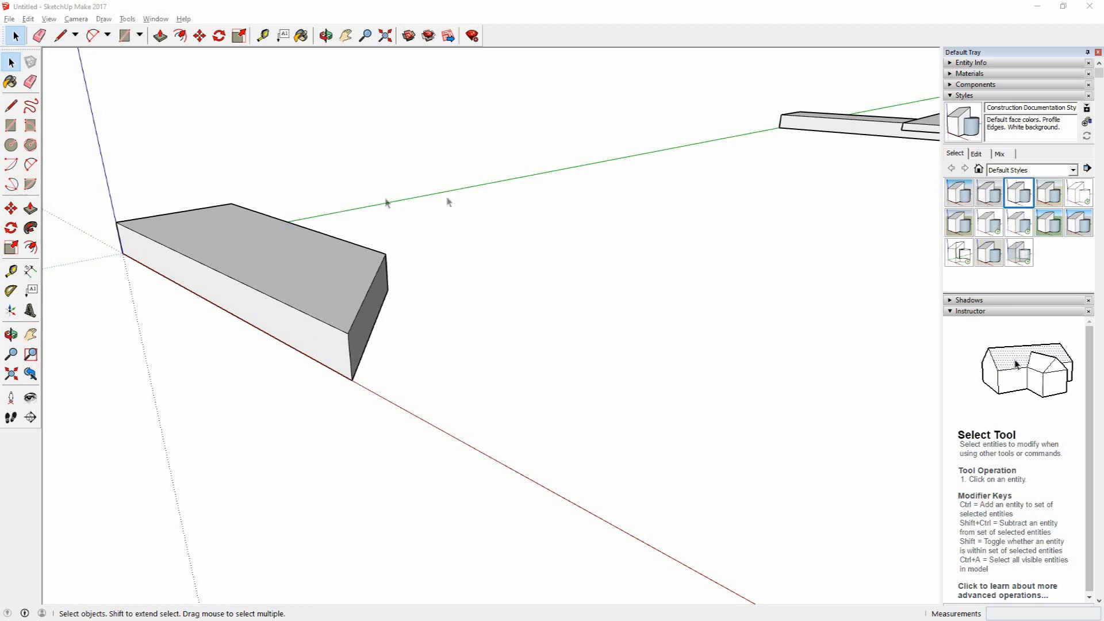
Reopen the board for editing and set a 4 mm guide down its long side face, in line with the mitre's inner corner
{"action": "left_click", "coordinate": [267, 271]}
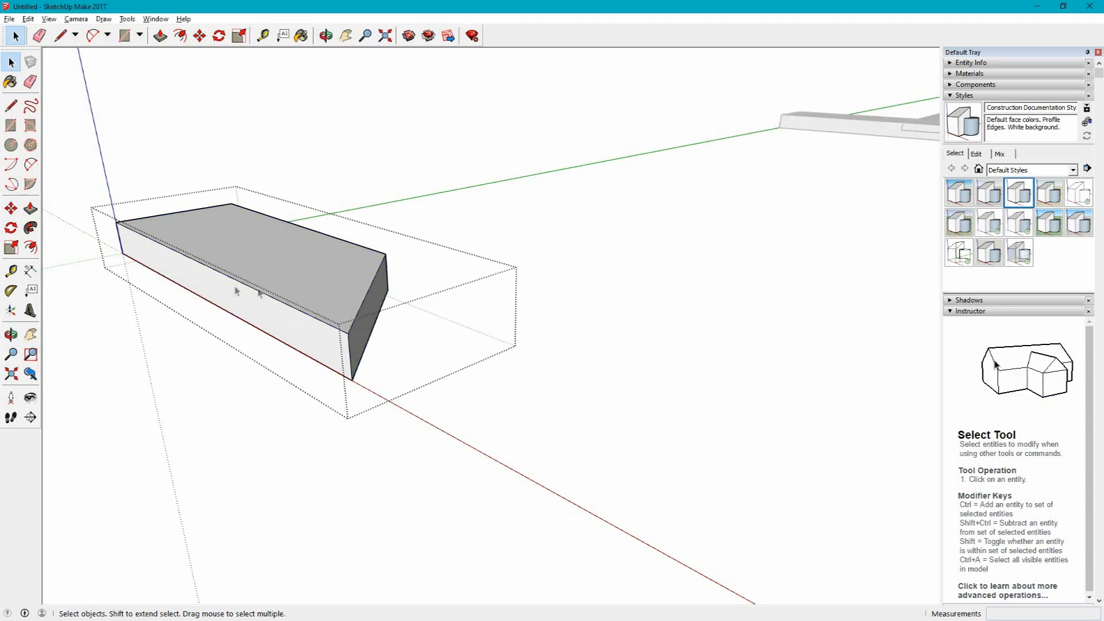
{"action": "middle_click_drag", "start_coordinate": [245, 298], "coordinate": [449, 409]}
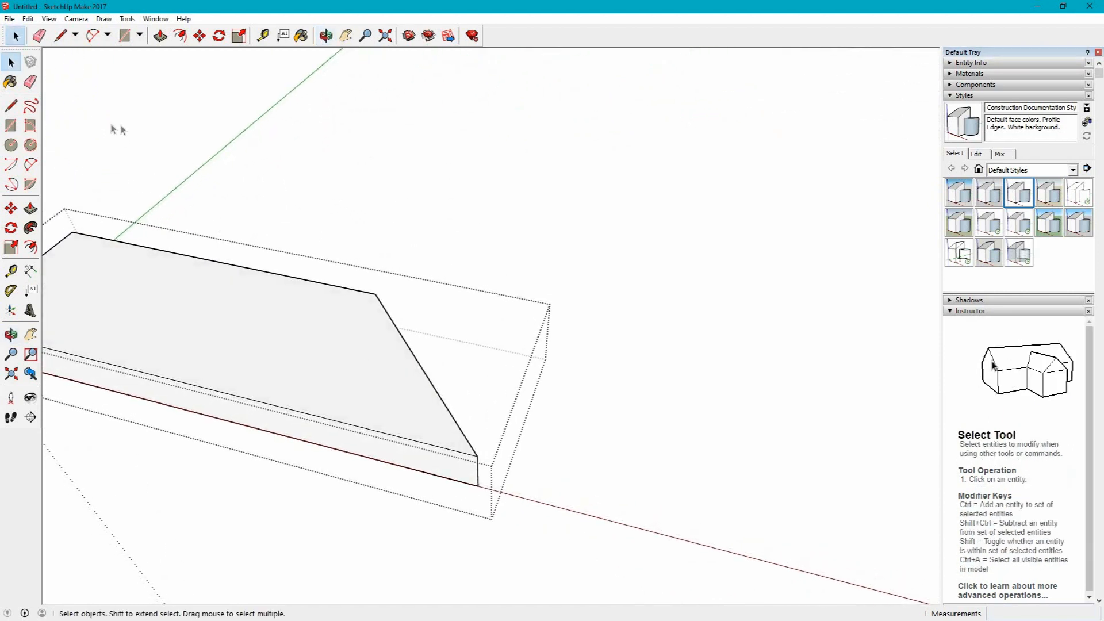
{"action": "left_click", "coordinate": [263, 36]}
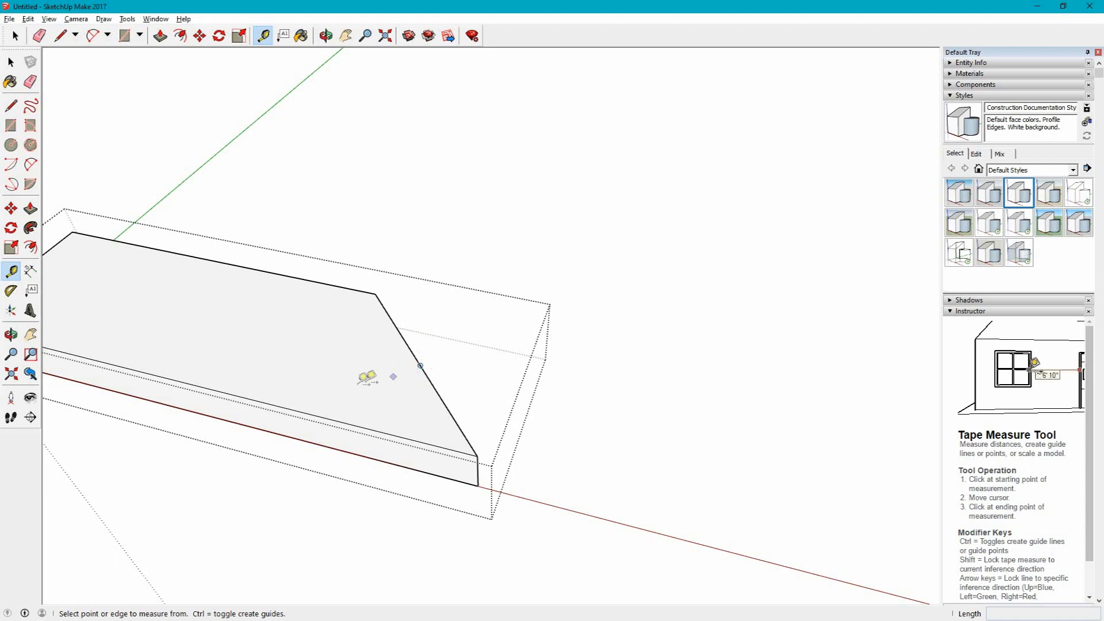
{"action": "left_click", "coordinate": [421, 365]}
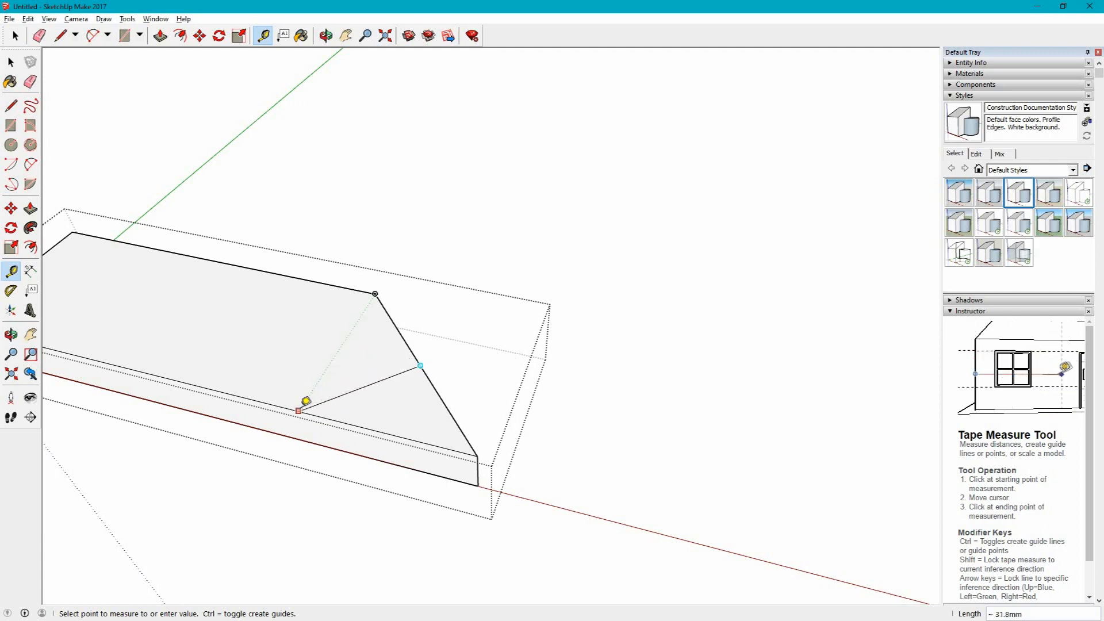
{"action": "left_click", "coordinate": [306, 402]}
{"action": "middle_click_drag", "start_coordinate": [307, 424], "coordinate": [342, 353]}
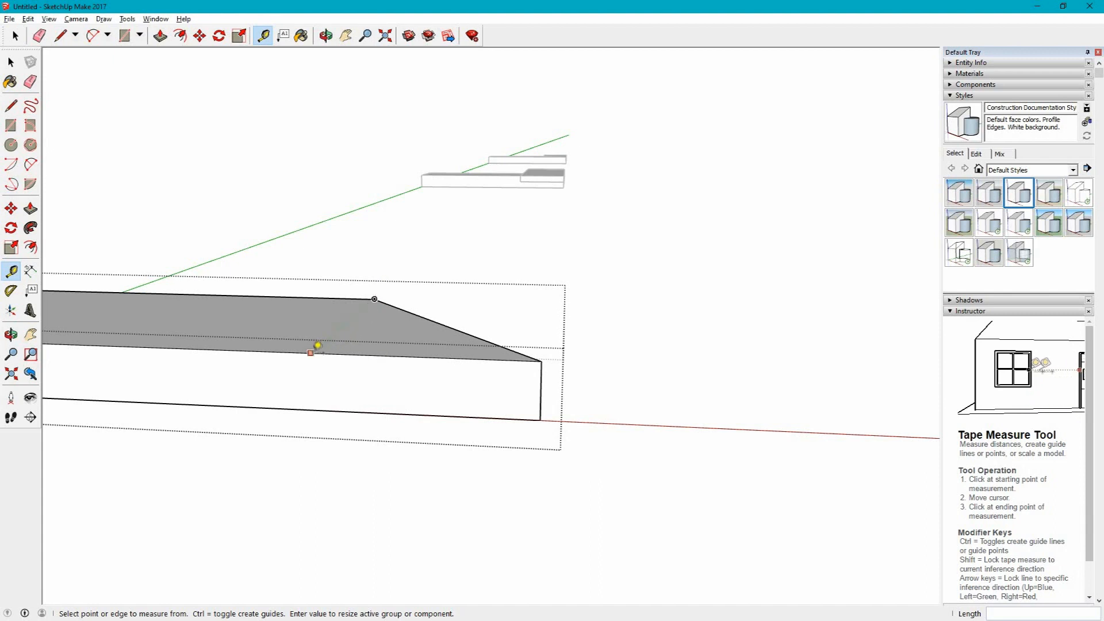
{"action": "left_click", "coordinate": [310, 352]}
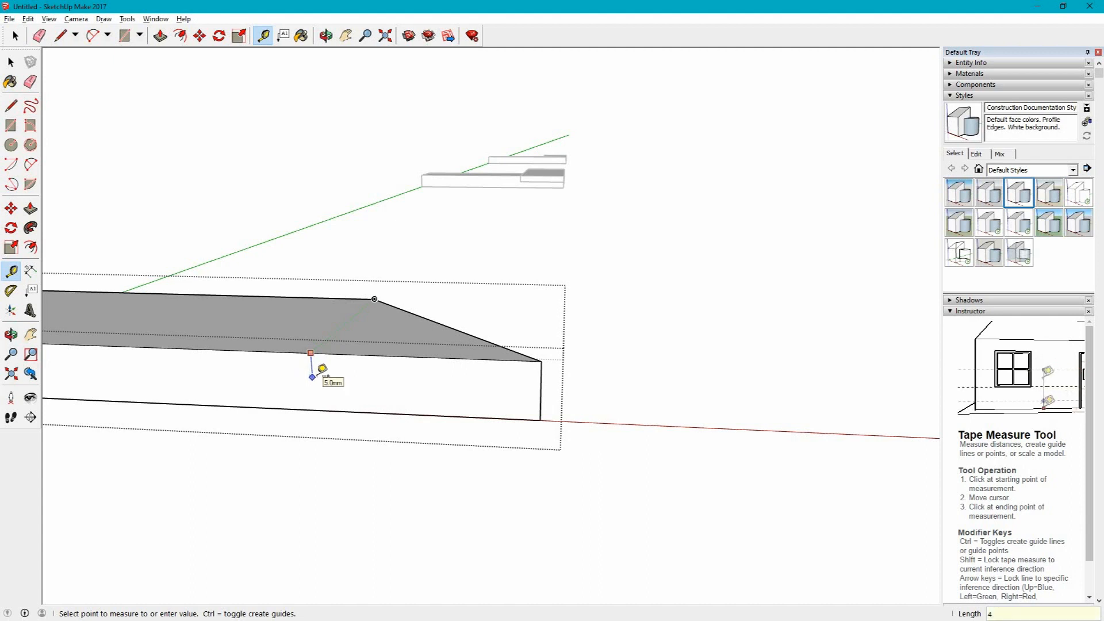
{"action": "key", "text": "Return"}
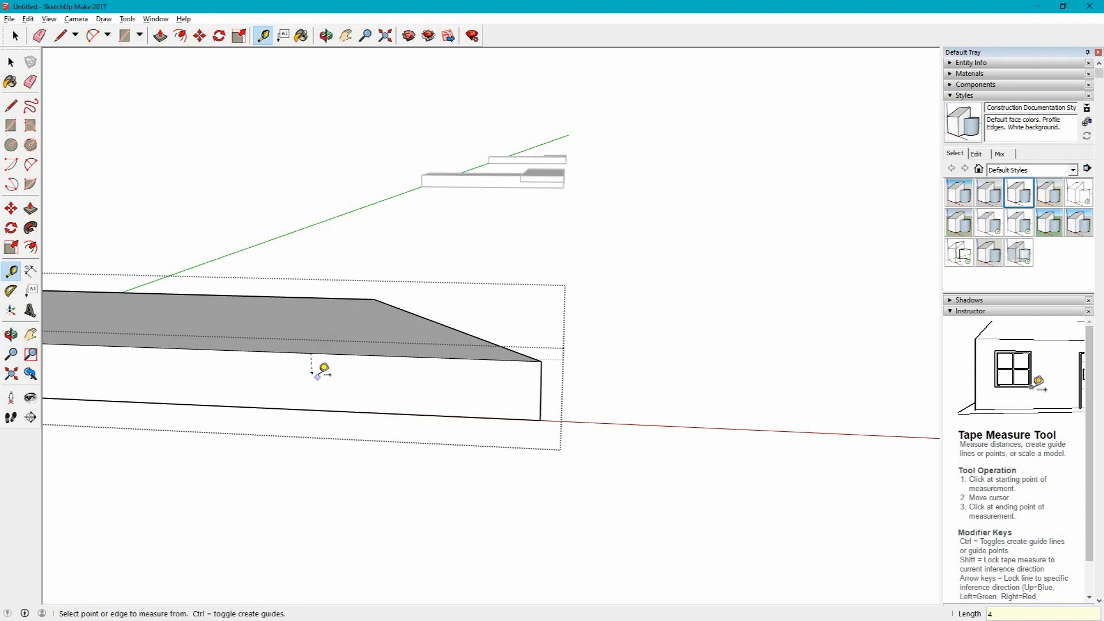
Add a second 4 mm guide straight down the side face from the end of the first guide
{"action": "left_click", "coordinate": [312, 373]}
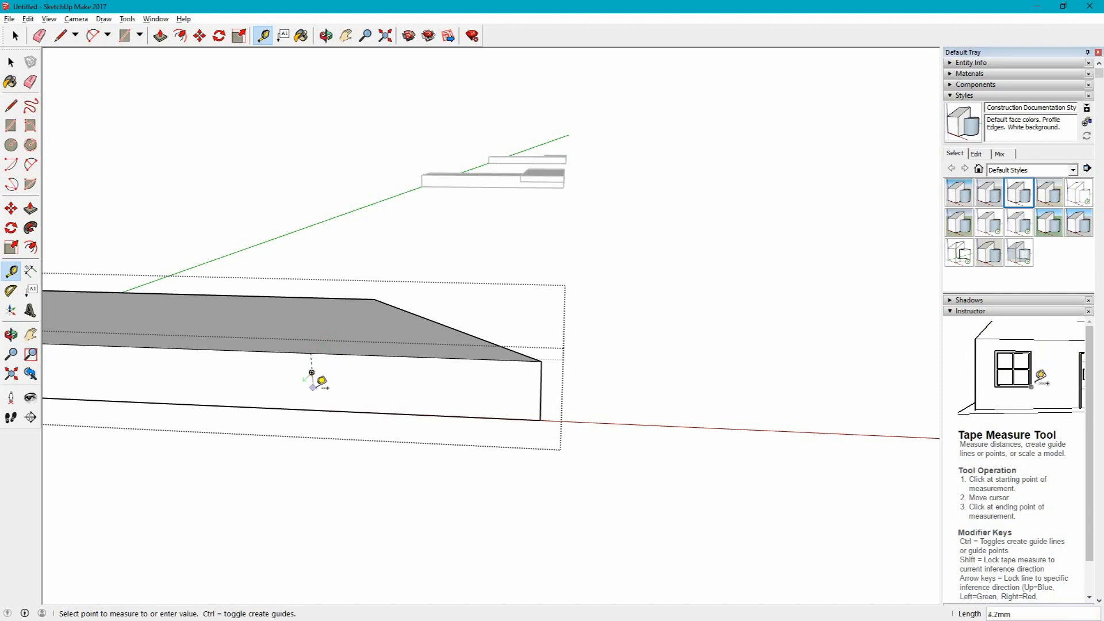
{"action": "type", "text": "4"}
{"action": "key", "text": "Return"}
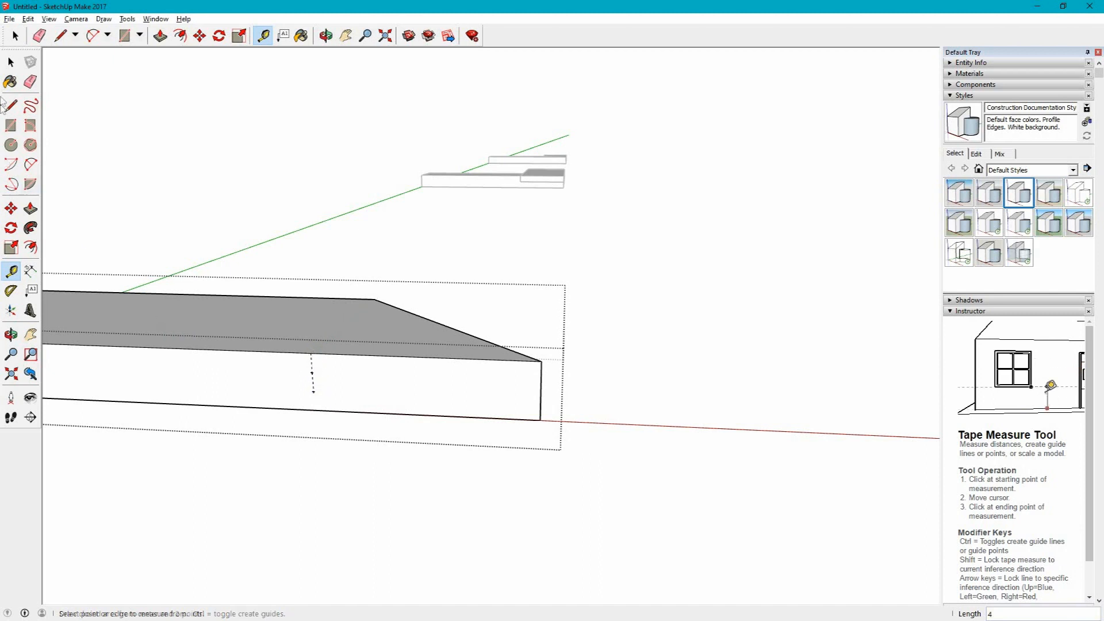
Outline the middle third of the board's thickness on the side face with a short vertical line and two 45 mm lines to the mitred end
{"action": "left_click", "coordinate": [60, 35]}
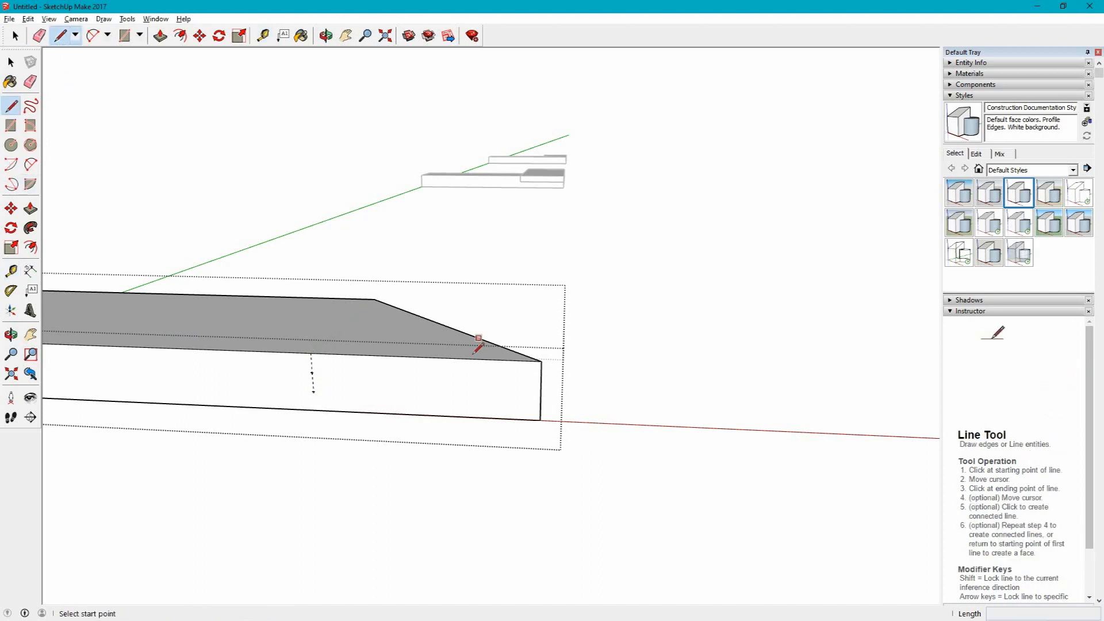
{"action": "left_click", "coordinate": [312, 372]}
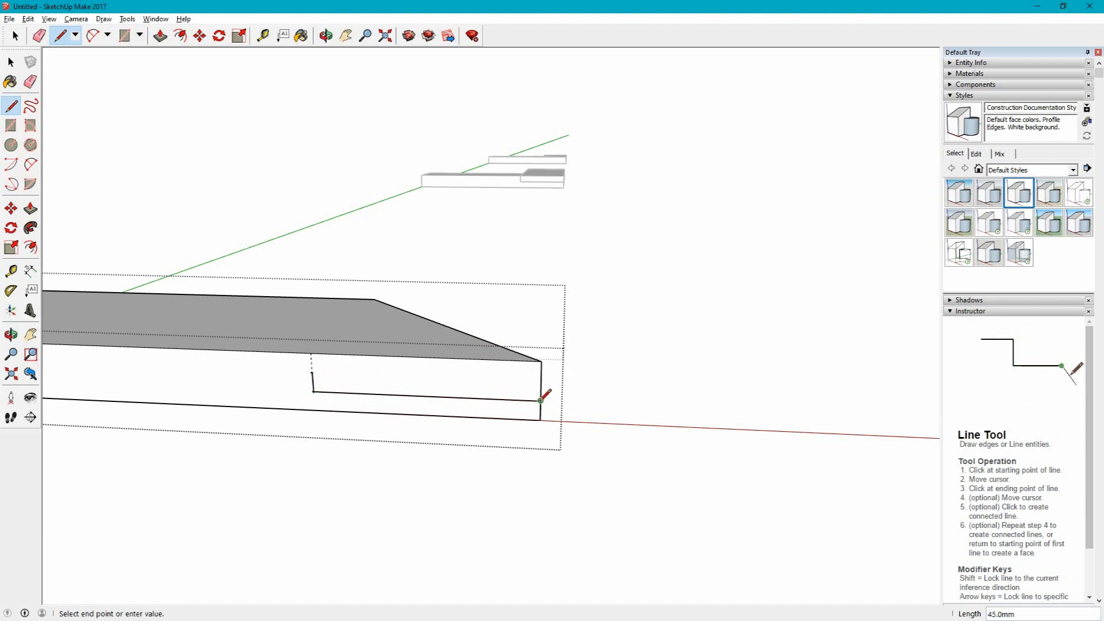
{"action": "left_click", "coordinate": [62, 36]}
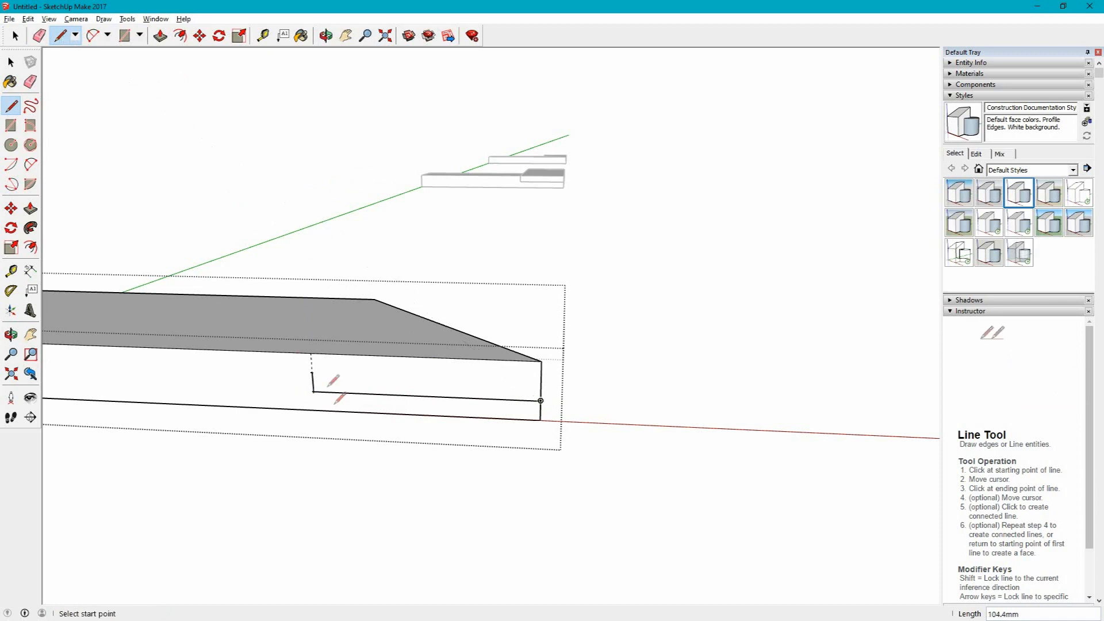
{"action": "left_click", "coordinate": [311, 373]}
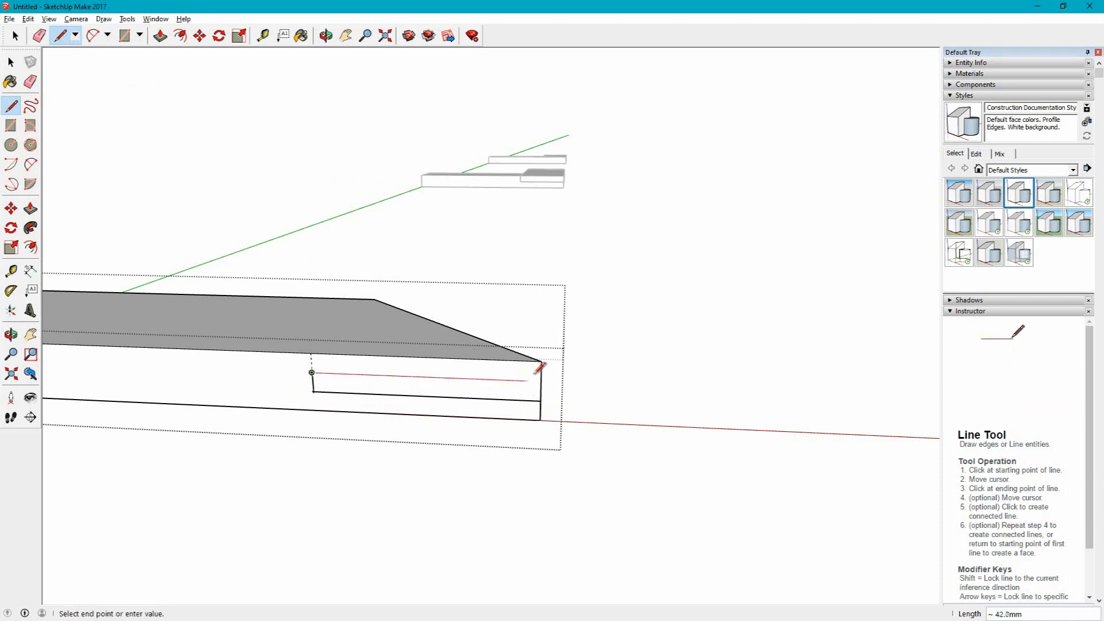
{"action": "left_click", "coordinate": [541, 380]}
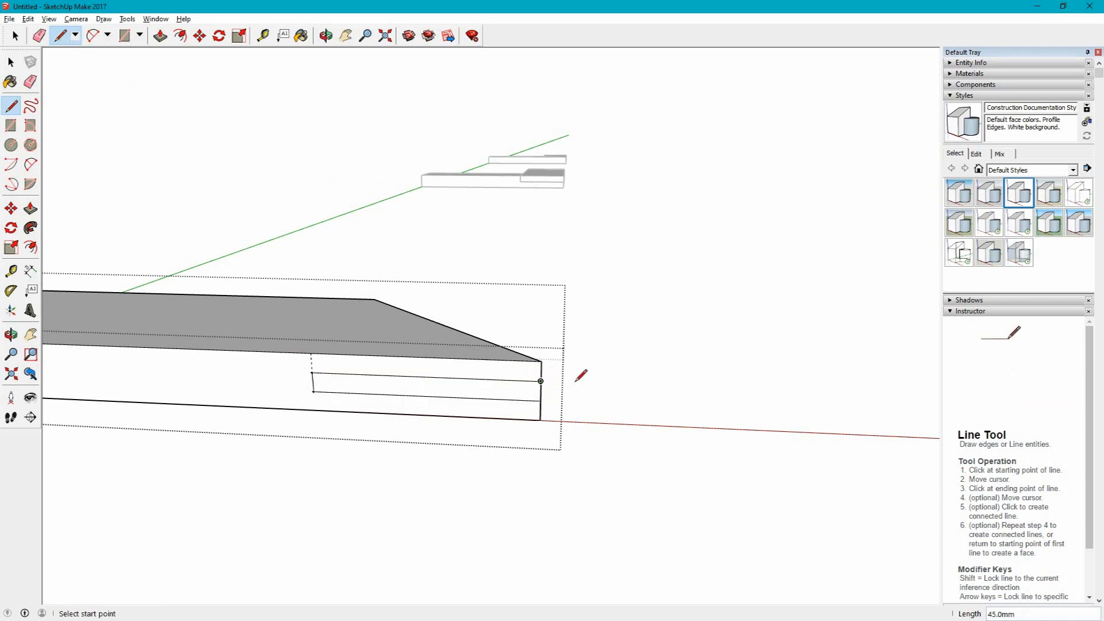
Outline the middle third on the mitred end face with a line about 31.8 mm long, a 4 mm vertical line and a parallel return line
{"action": "middle_click_drag", "start_coordinate": [576, 382], "coordinate": [547, 374]}
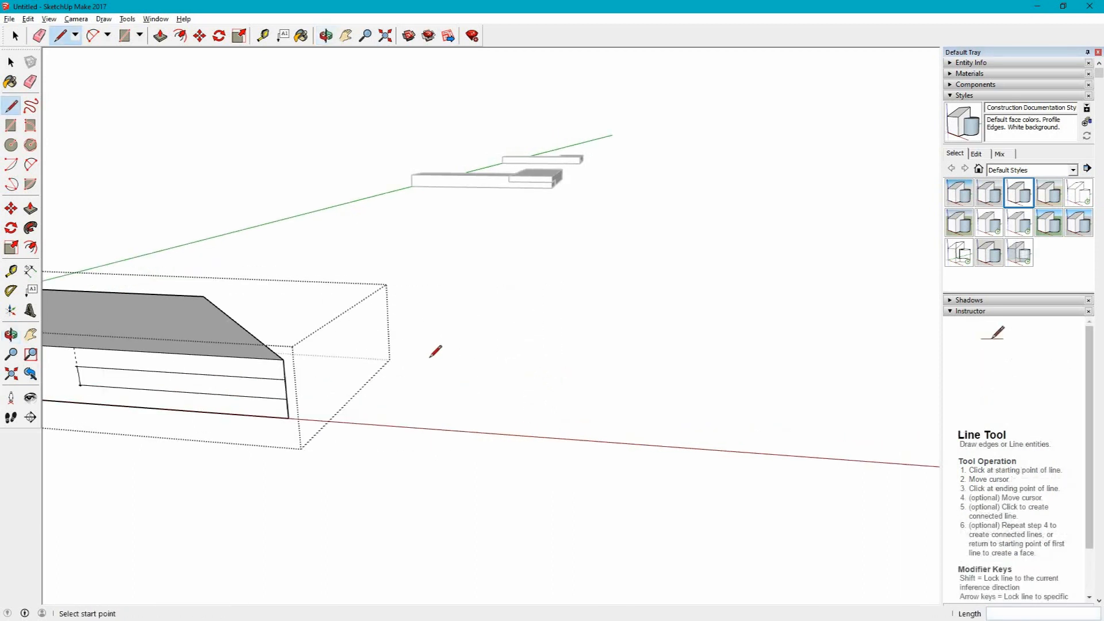
{"action": "middle_click_drag", "start_coordinate": [430, 345], "coordinate": [96, 280]}
{"action": "scroll", "coordinate": [97, 287], "scroll_direction": "up", "scroll_amount": 6}
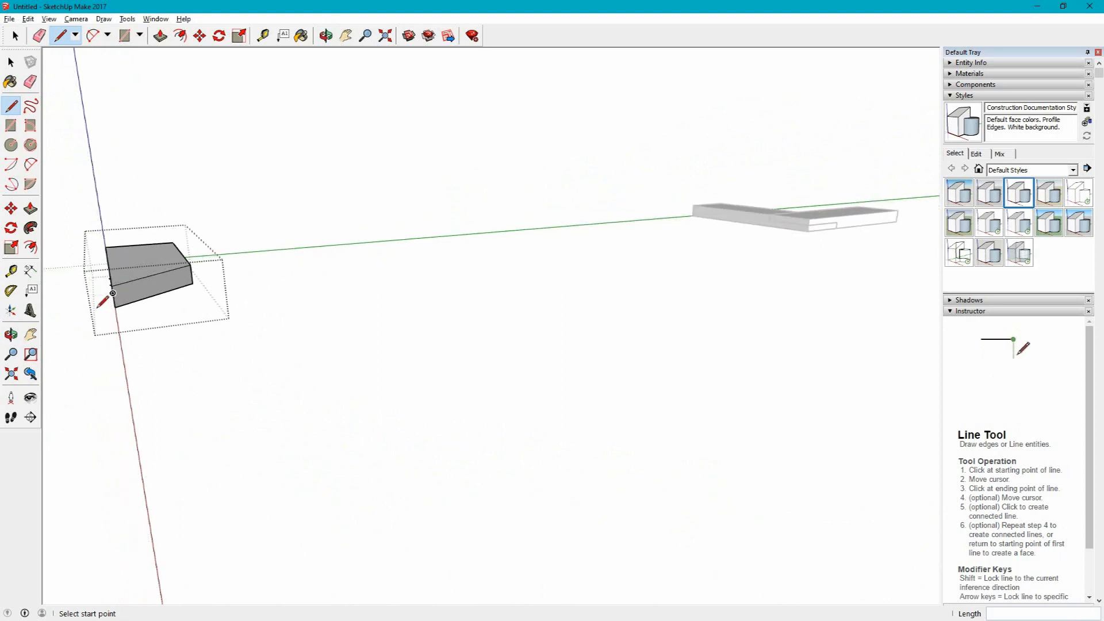
{"action": "scroll", "coordinate": [106, 292], "scroll_direction": "up", "scroll_amount": 2}
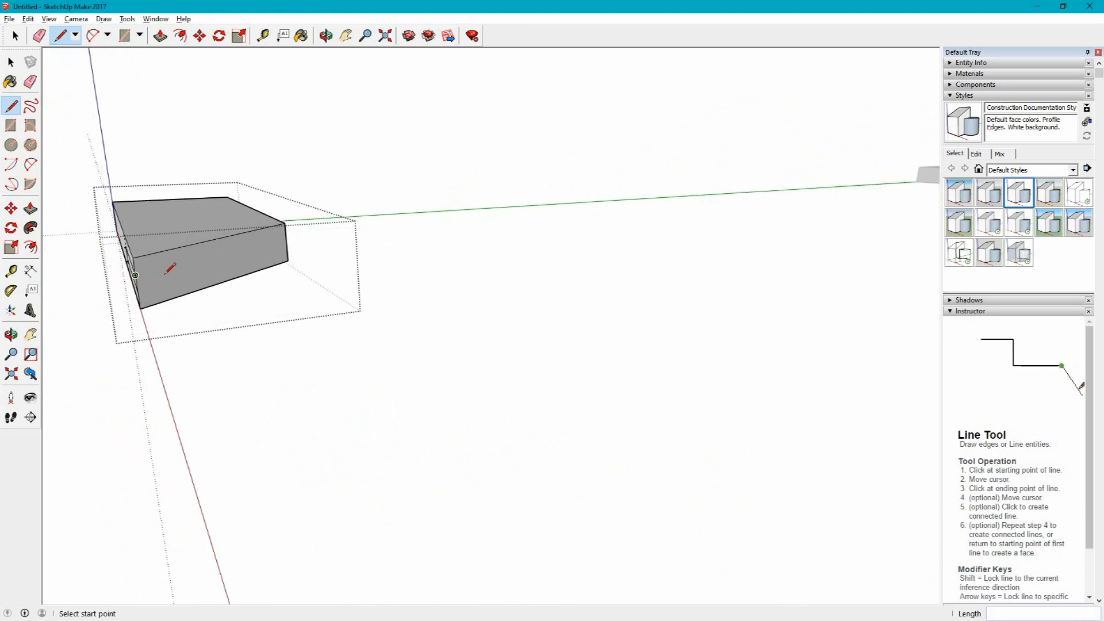
{"action": "scroll", "coordinate": [166, 264], "scroll_direction": "up", "scroll_amount": 1}
{"action": "middle_click_drag", "start_coordinate": [274, 267], "coordinate": [101, 298]}
{"action": "left_click", "coordinate": [101, 297]}
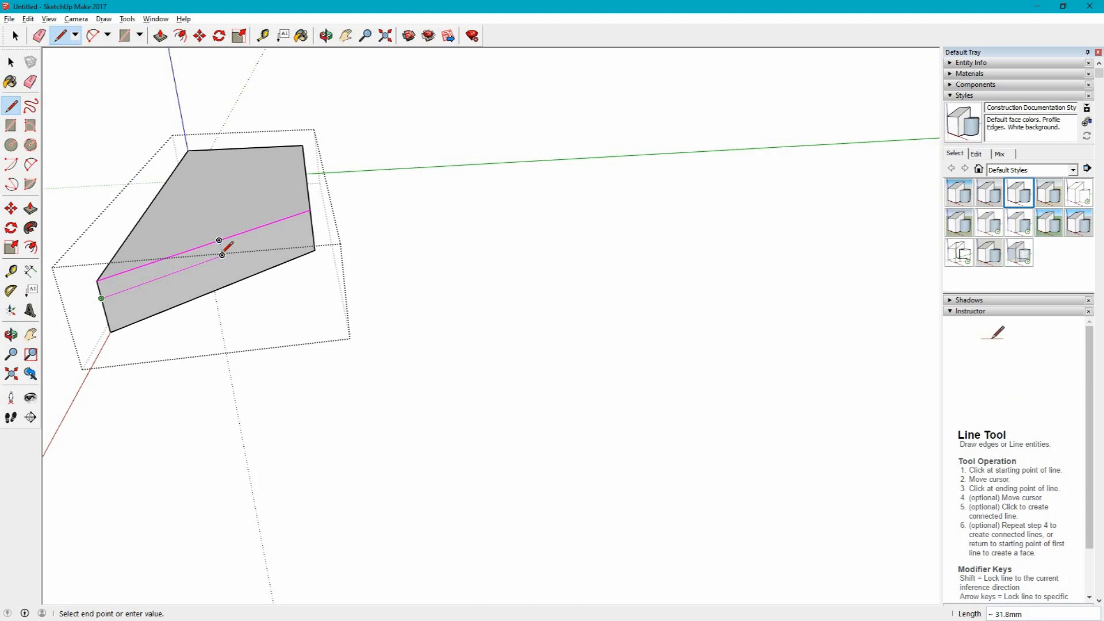
{"action": "left_click", "coordinate": [222, 255]}
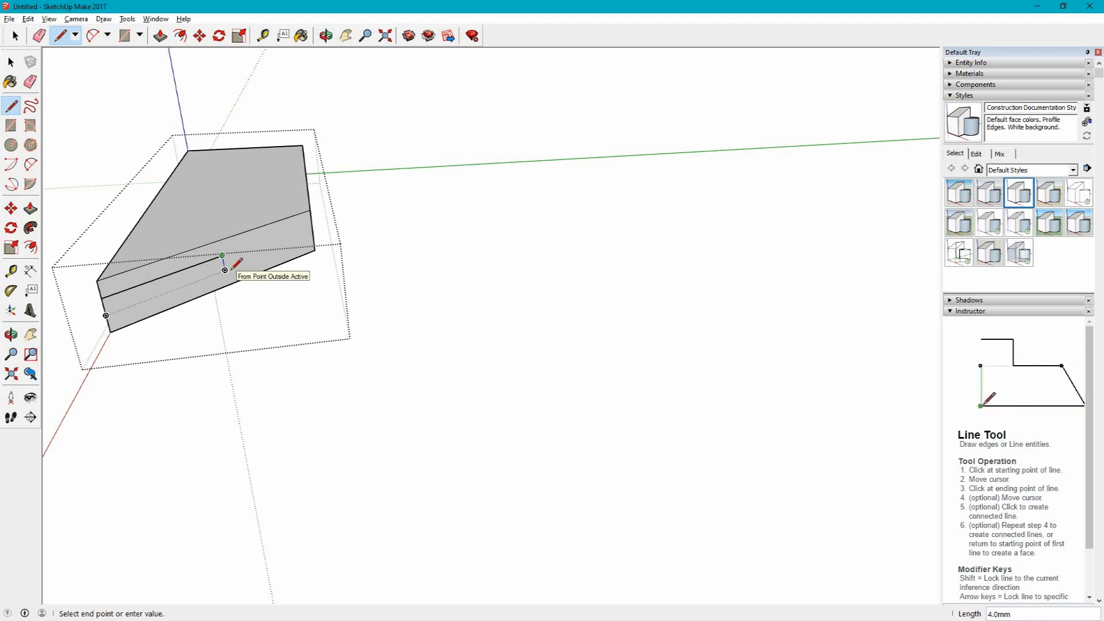
{"action": "left_click", "coordinate": [233, 269]}
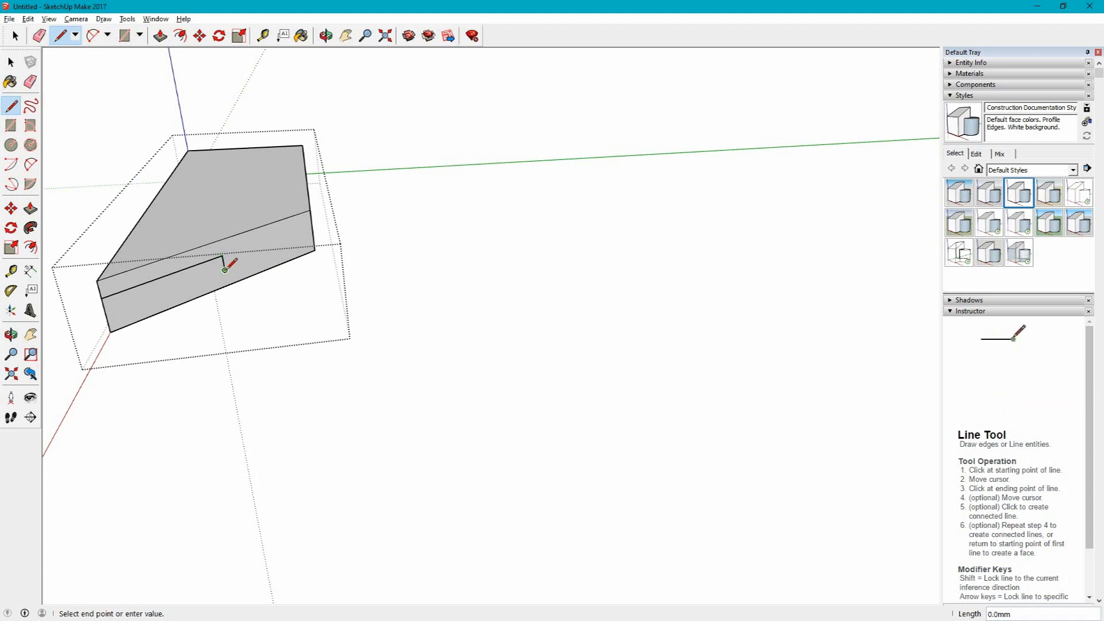
{"action": "left_click", "coordinate": [106, 315]}
{"action": "middle_click_drag", "start_coordinate": [120, 328], "coordinate": [298, 268]}
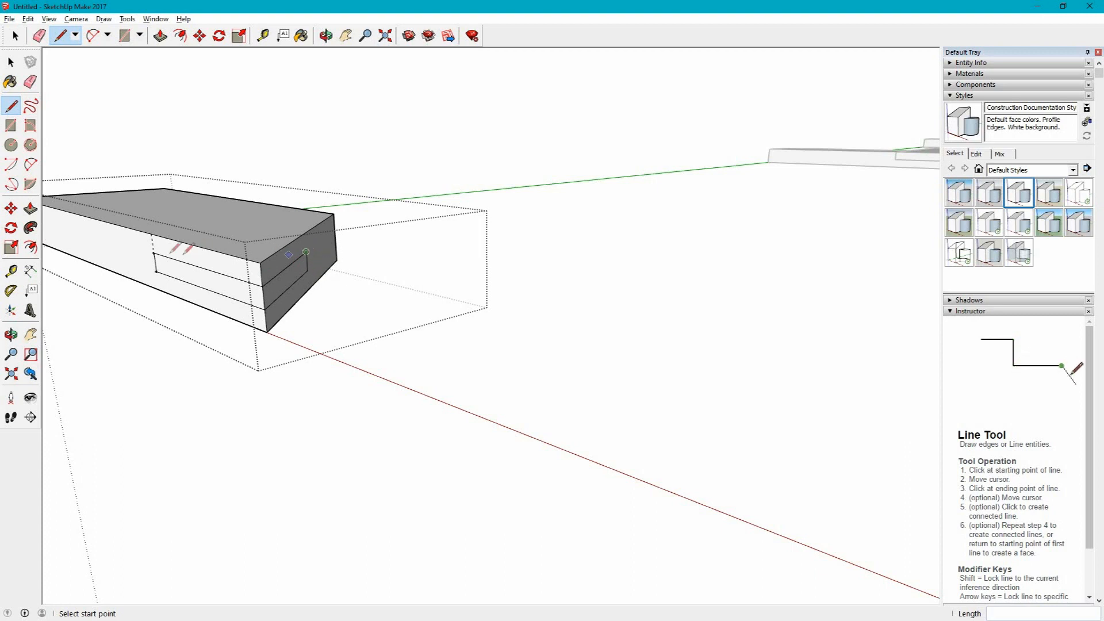
In the Wireframe style, join the inner ends of both outlines with two lines through the board, and restore the Construction Documentation Style
{"action": "left_click", "coordinate": [959, 252]}
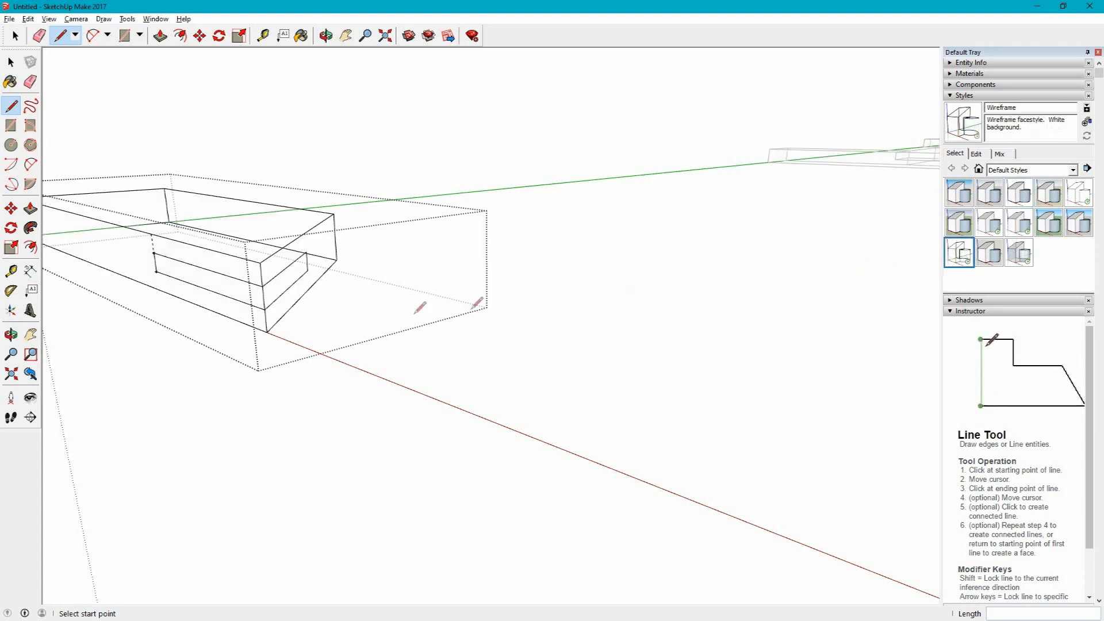
{"action": "left_click", "coordinate": [154, 253]}
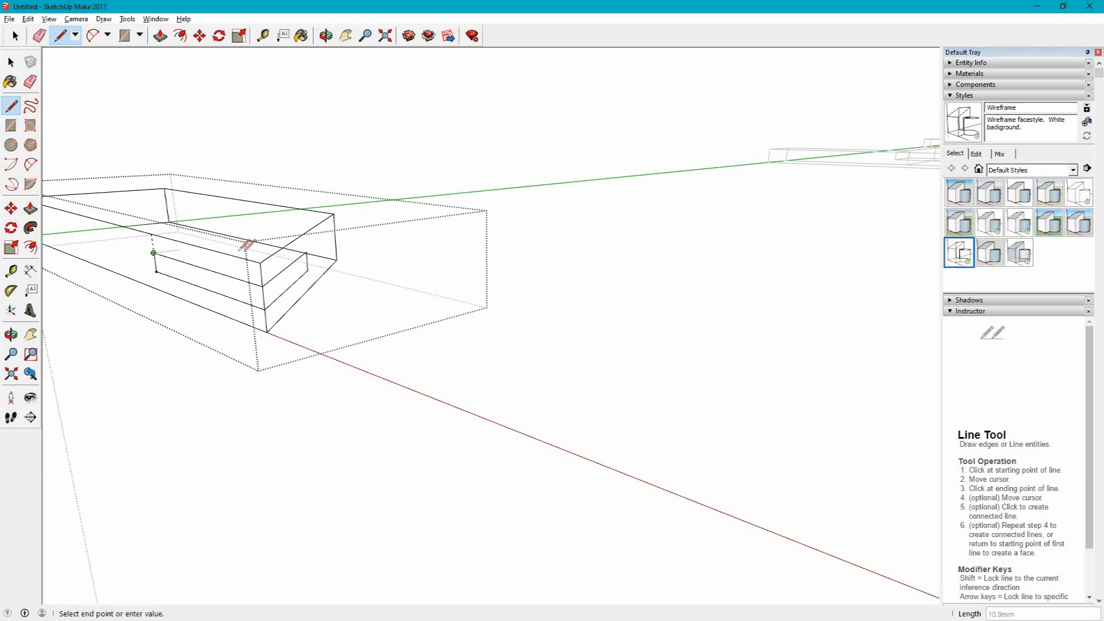
{"action": "left_click", "coordinate": [307, 253]}
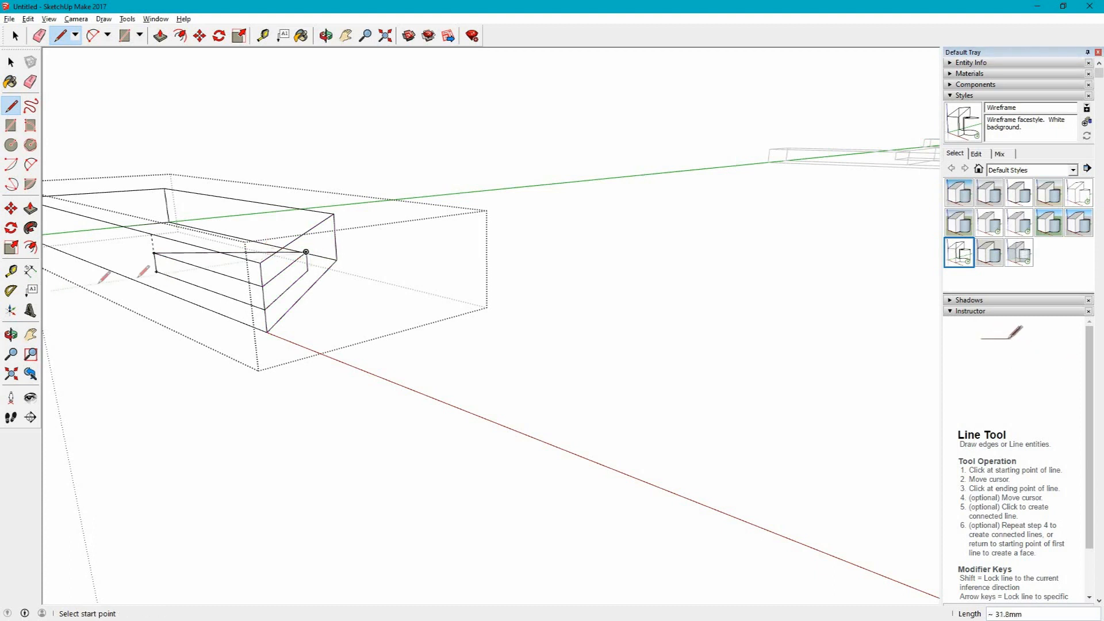
{"action": "left_click", "coordinate": [156, 271]}
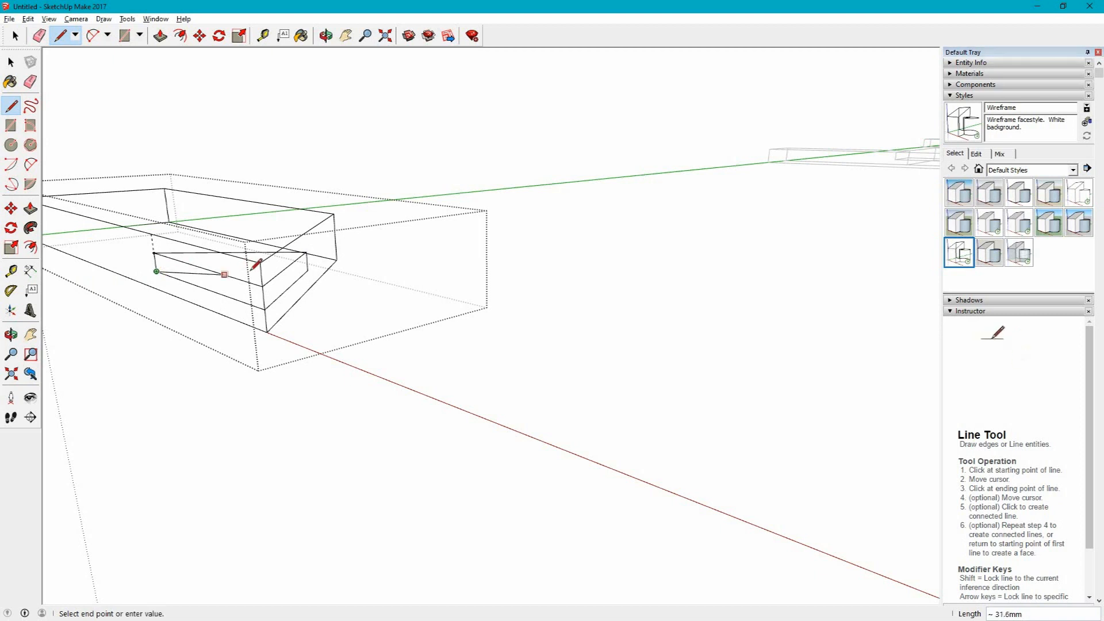
{"action": "left_click", "coordinate": [309, 269]}
{"action": "mouse_move", "coordinate": [160, 270]}
{"action": "middle_mouse_down"}
{"action": "mouse_move", "coordinate": [175, 289]}
{"action": "mouse_move", "coordinate": [418, 325]}
{"action": "middle_mouse_up"}
{"action": "mouse_move", "coordinate": [429, 364]}
{"action": "middle_mouse_down"}
{"action": "mouse_move", "coordinate": [414, 364]}
{"action": "mouse_move", "coordinate": [415, 347]}
{"action": "middle_mouse_up"}
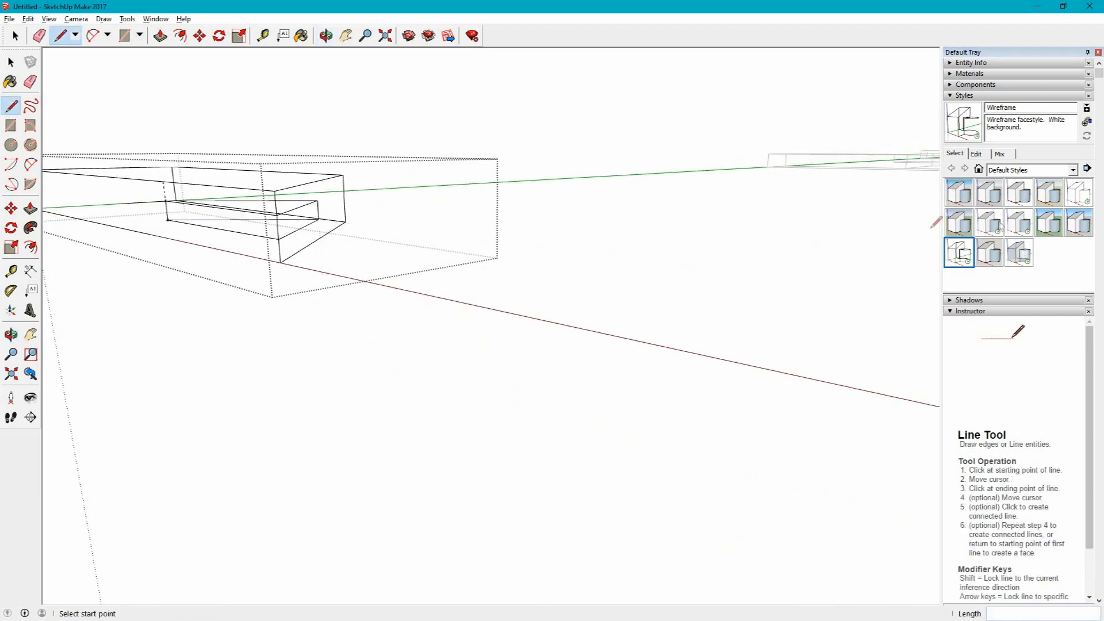
{"action": "left_click", "coordinate": [1016, 195]}
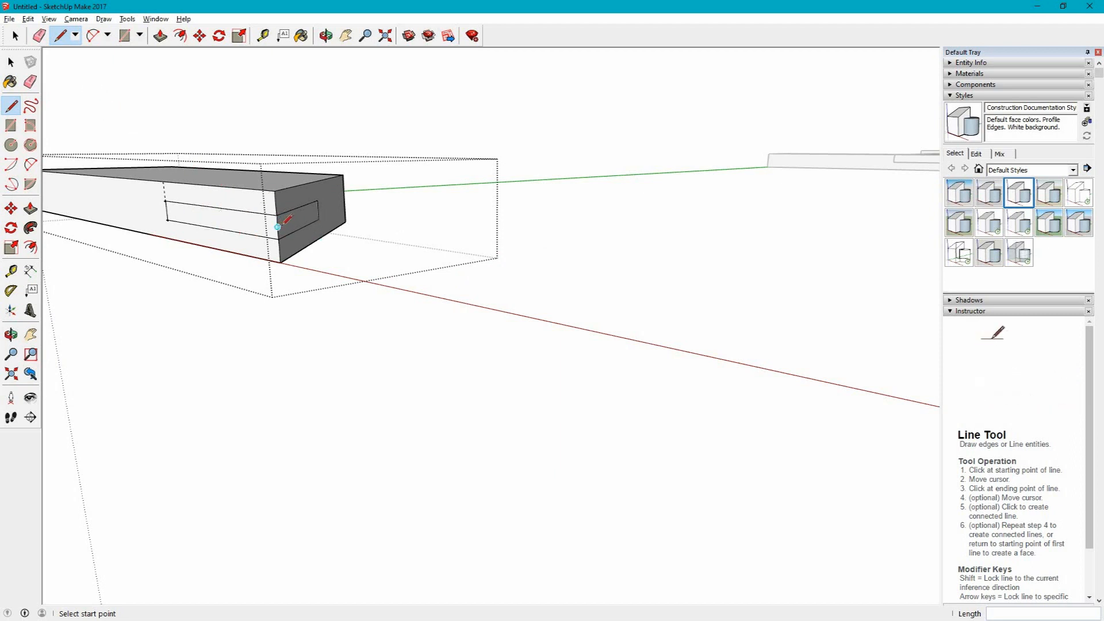
Erase the short edge between the two outlines at the mitre's tip to open the triangular slot, and close the board's editing
{"action": "left_click", "coordinate": [39, 36]}
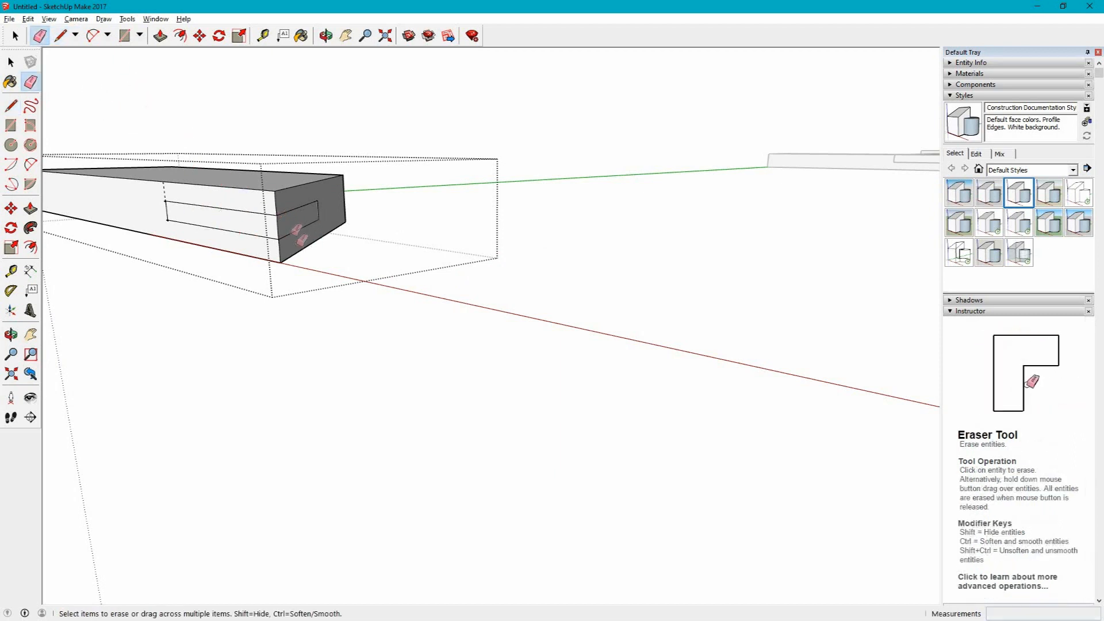
{"action": "left_click", "coordinate": [280, 222]}
{"action": "mouse_move", "coordinate": [168, 246]}
{"action": "middle_mouse_down"}
{"action": "mouse_move", "coordinate": [210, 247]}
{"action": "mouse_move", "coordinate": [213, 256]}
{"action": "mouse_move", "coordinate": [188, 266]}
{"action": "mouse_move", "coordinate": [225, 274]}
{"action": "middle_mouse_up"}
{"action": "left_click", "coordinate": [11, 62]}
{"action": "middle_click_drag", "start_coordinate": [242, 341], "coordinate": [377, 333]}
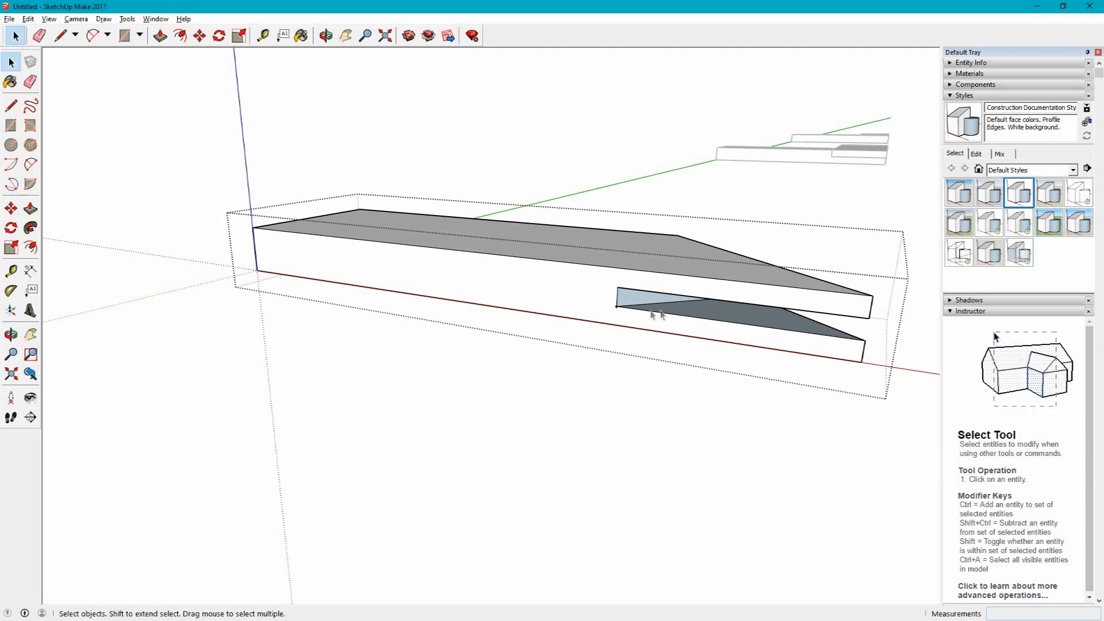
{"action": "middle_click_drag", "start_coordinate": [788, 332], "coordinate": [285, 298]}
{"action": "left_click", "coordinate": [284, 297]}
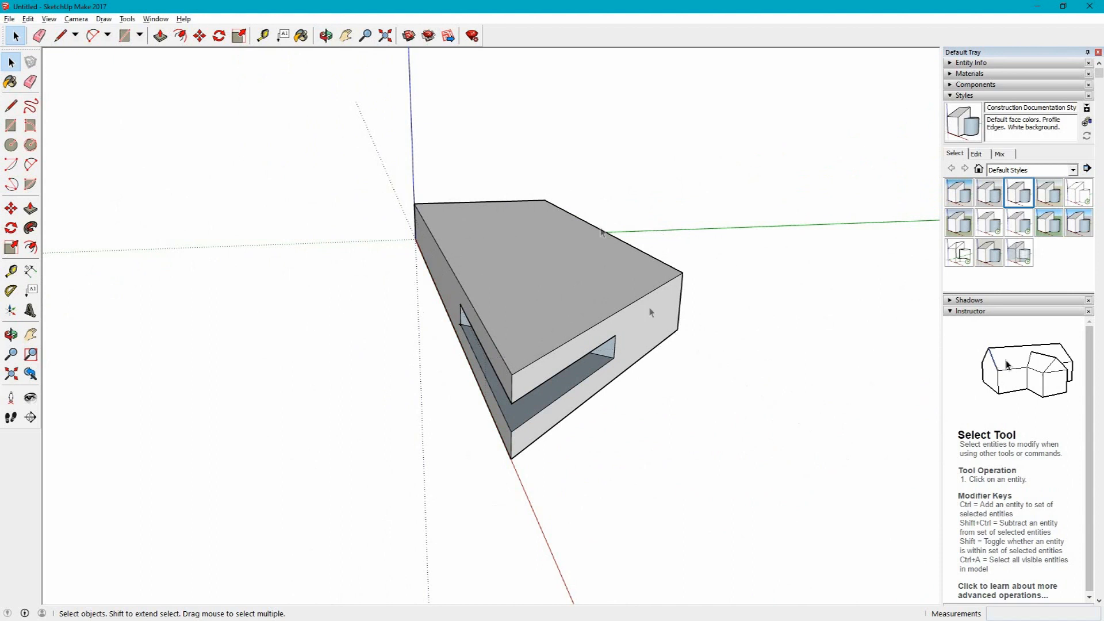
{"action": "middle_click_drag", "start_coordinate": [568, 333], "coordinate": [643, 355]}
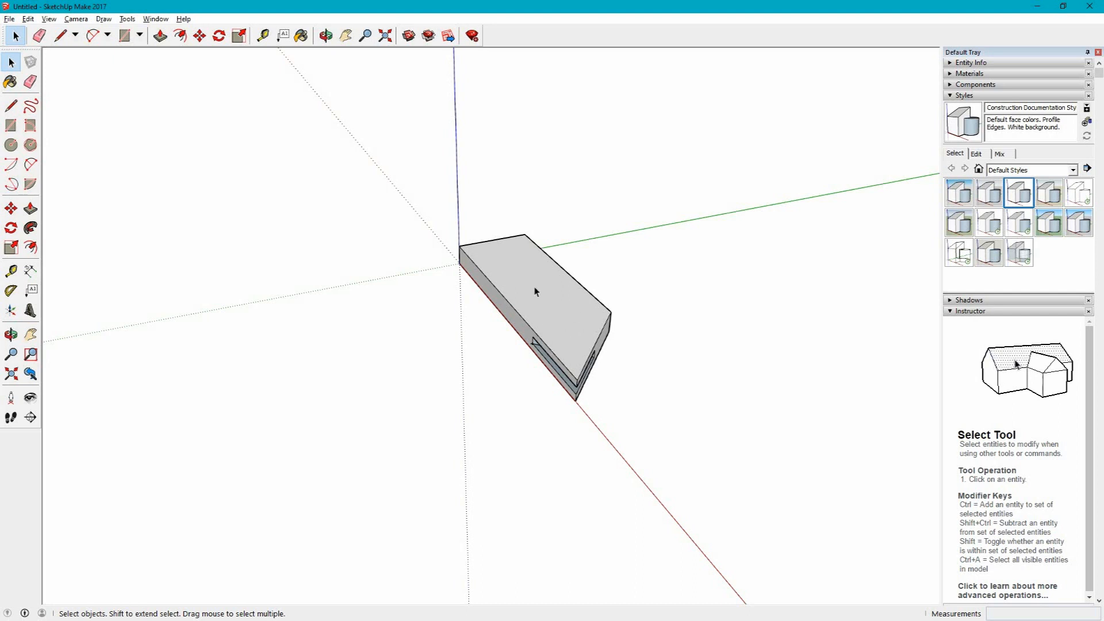
Copy the slotted board about 108 mm along the green axis
{"action": "triple_click", "coordinate": [549, 292]}
{"action": "left_click", "coordinate": [199, 36]}
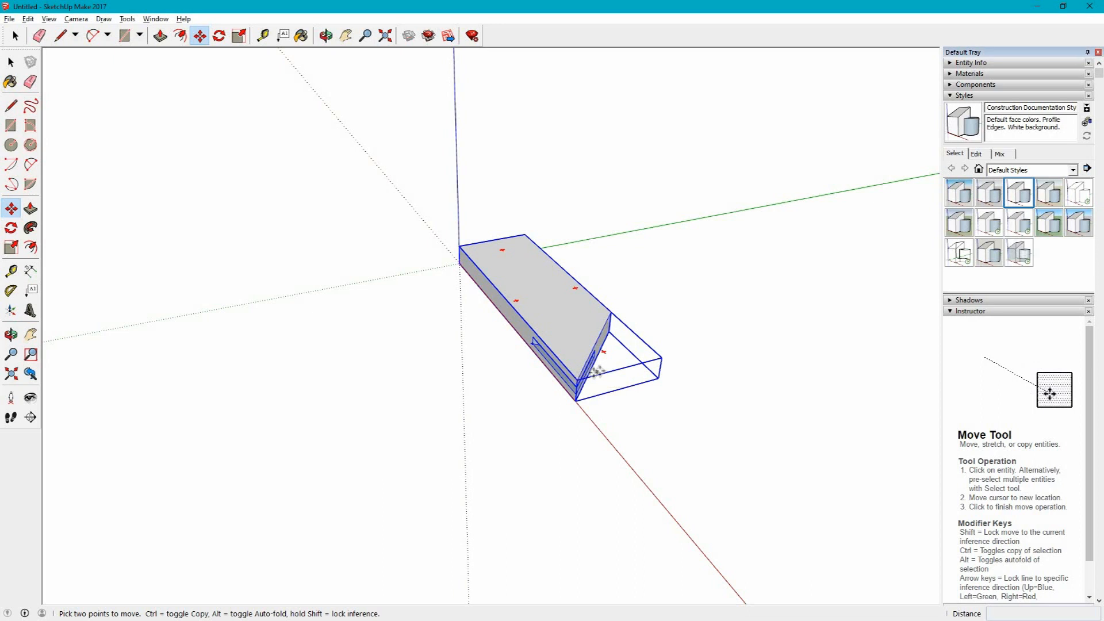
{"action": "left_click", "coordinate": [581, 374]}
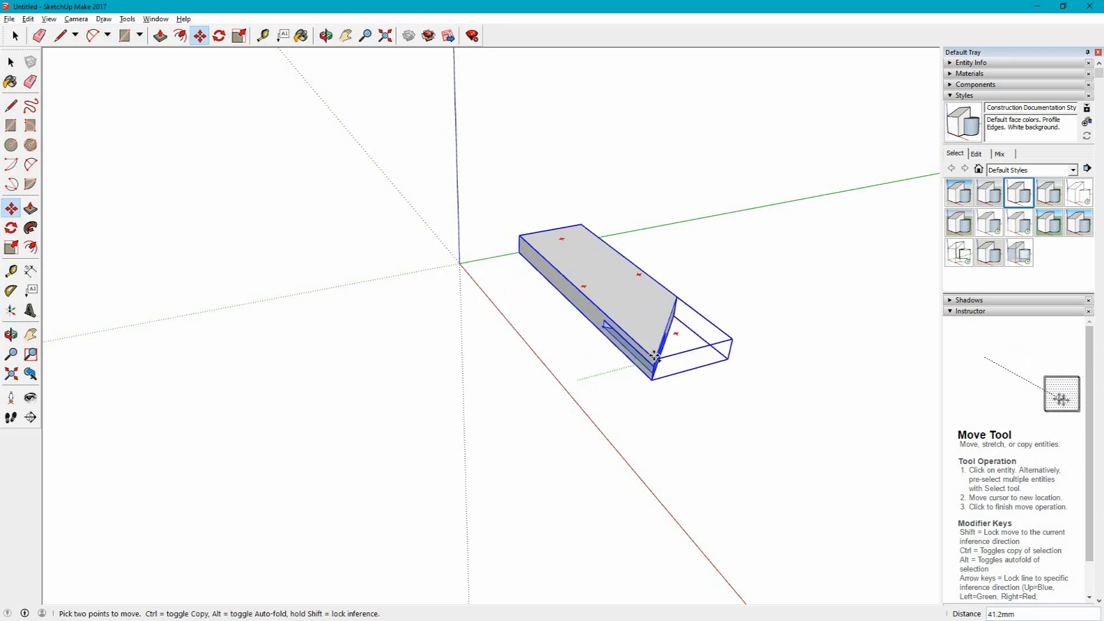
{"action": "key", "text": "ctrl"}
{"action": "left_click", "coordinate": [776, 323]}
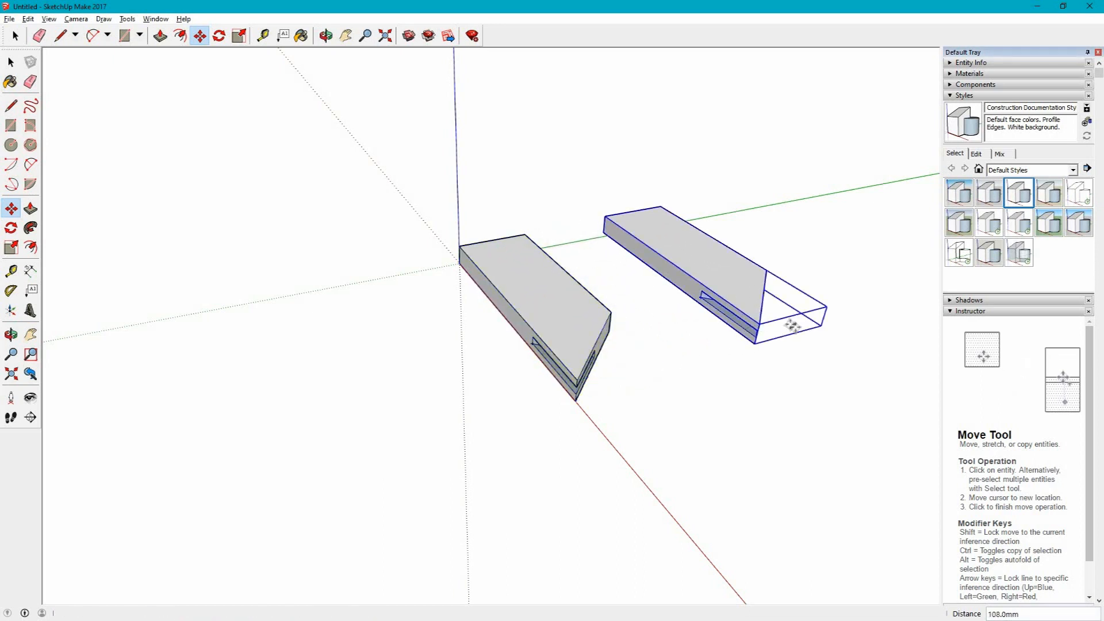
Try to flip the copied board, swing it across the original and move its mitred tip towards the original's tip
{"action": "left_click", "coordinate": [795, 319]}
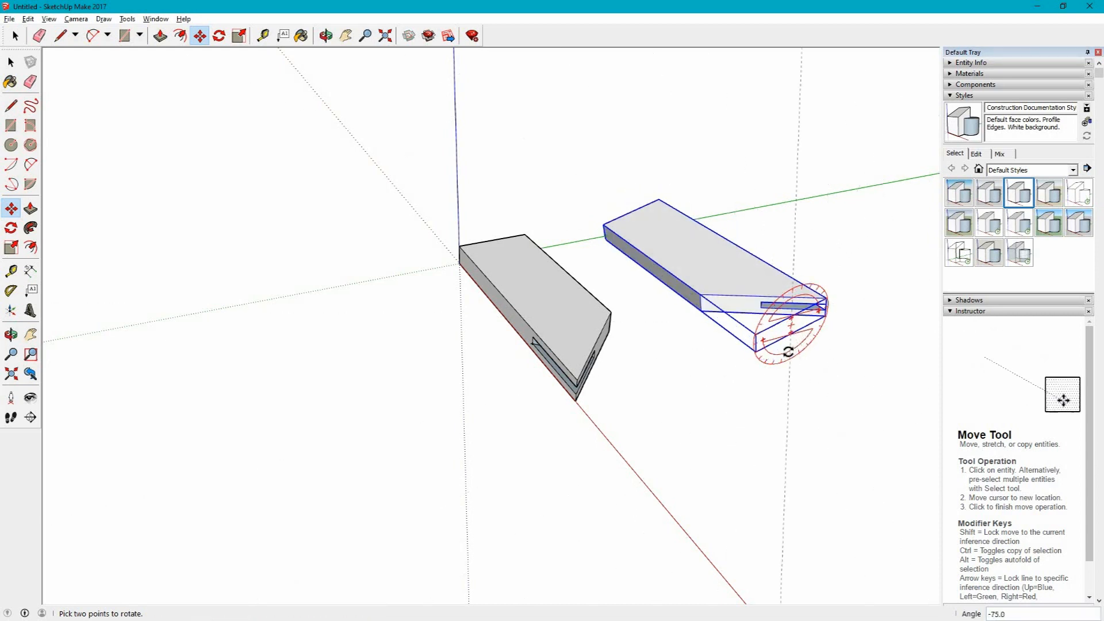
{"action": "left_click", "coordinate": [788, 352]}
{"action": "left_click", "coordinate": [727, 243]}
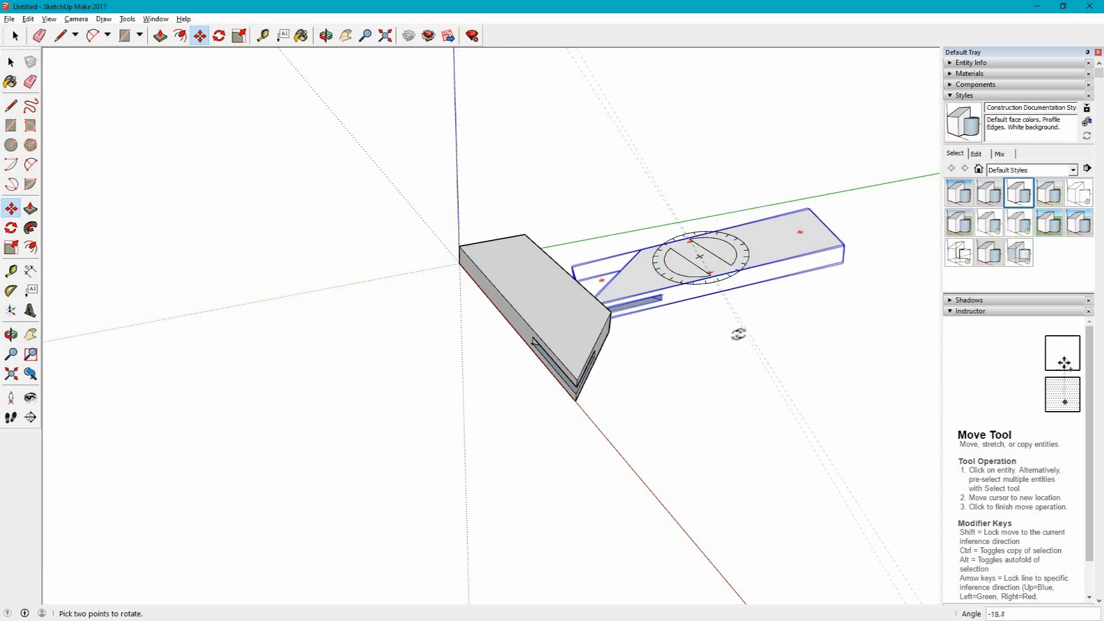
{"action": "middle_click_drag", "start_coordinate": [767, 319], "coordinate": [656, 372]}
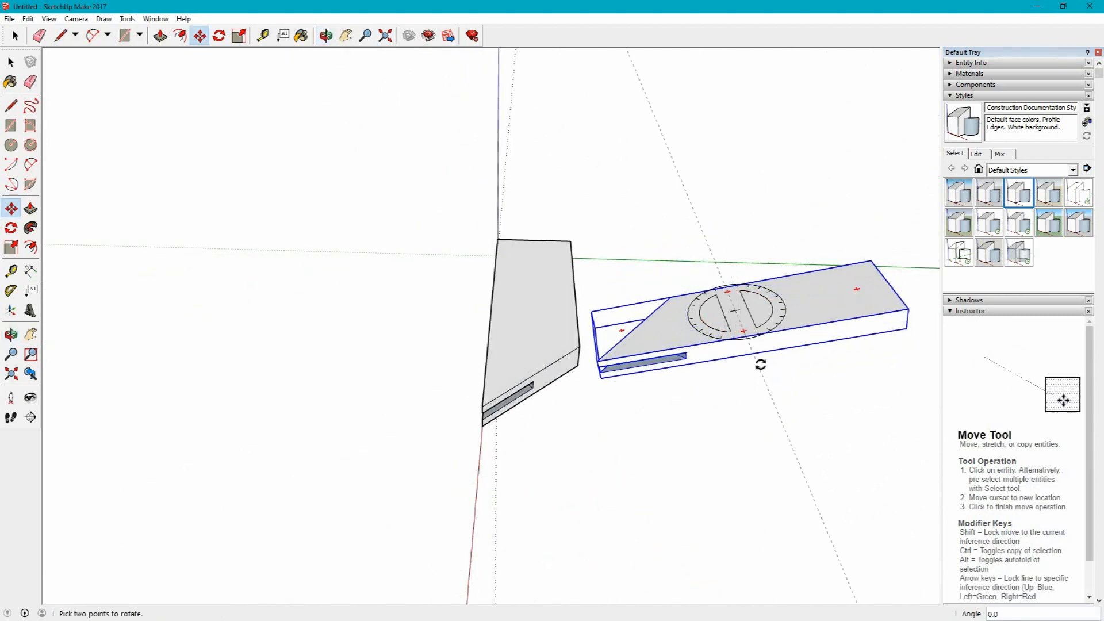
{"action": "left_click", "coordinate": [597, 364]}
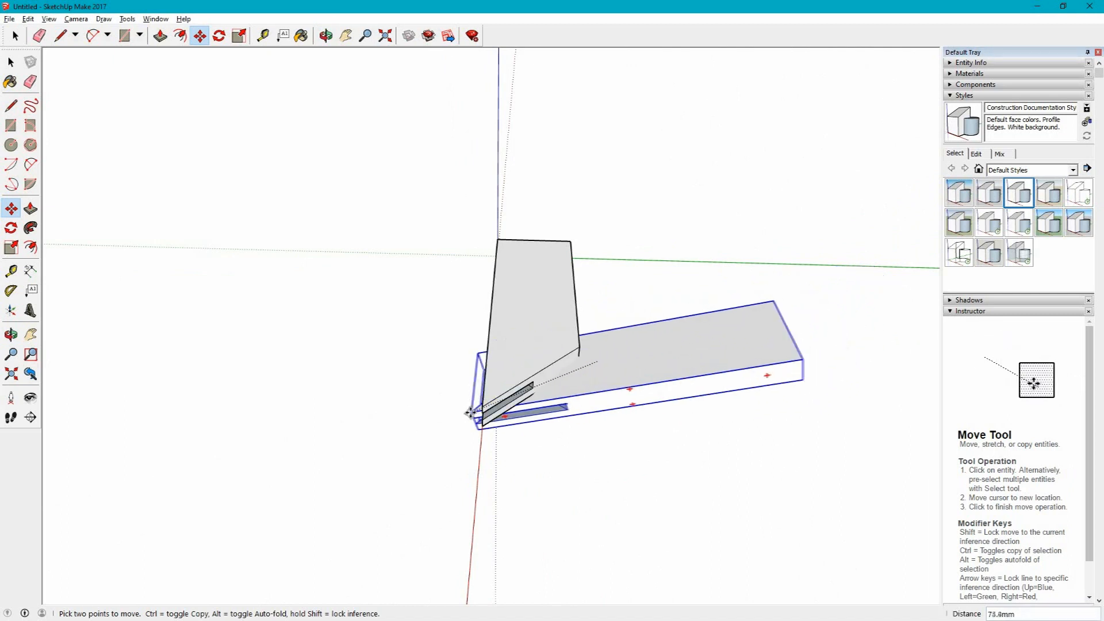
{"action": "left_click", "coordinate": [638, 363]}
Undo the last moves and rotations of the copied board
{"action": "middle_click_drag", "start_coordinate": [638, 436], "coordinate": [760, 371]}
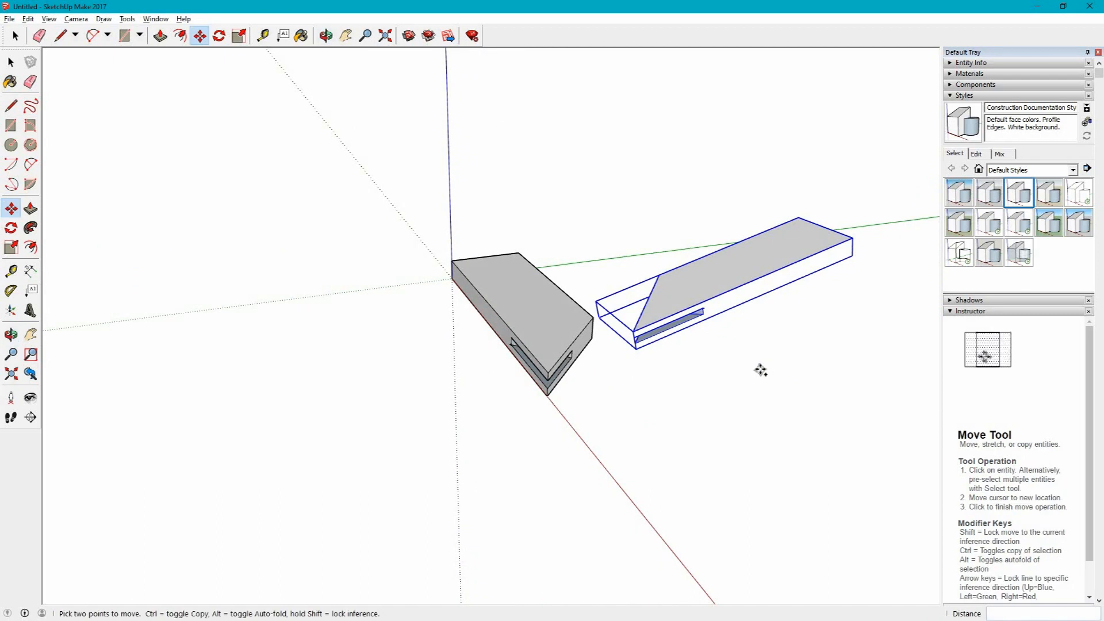
{"action": "key", "text": "ctrl+z"}
{"action": "key", "text": "ctrl+z"}
{"action": "key", "text": "ctrl+z"}
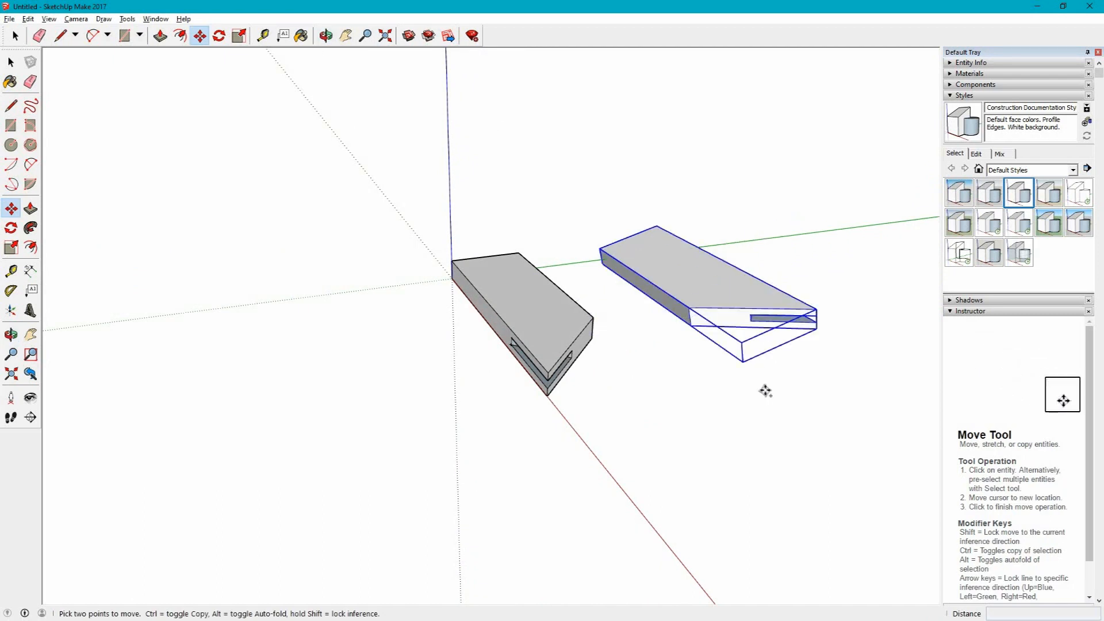
Flip the copied board over about its long axis so its mitre mirrors the original's
{"action": "middle_click_drag", "start_coordinate": [767, 389], "coordinate": [595, 332]}
{"action": "left_click_drag", "start_coordinate": [596, 332], "coordinate": [525, 259]}
{"action": "key", "text": "m"}
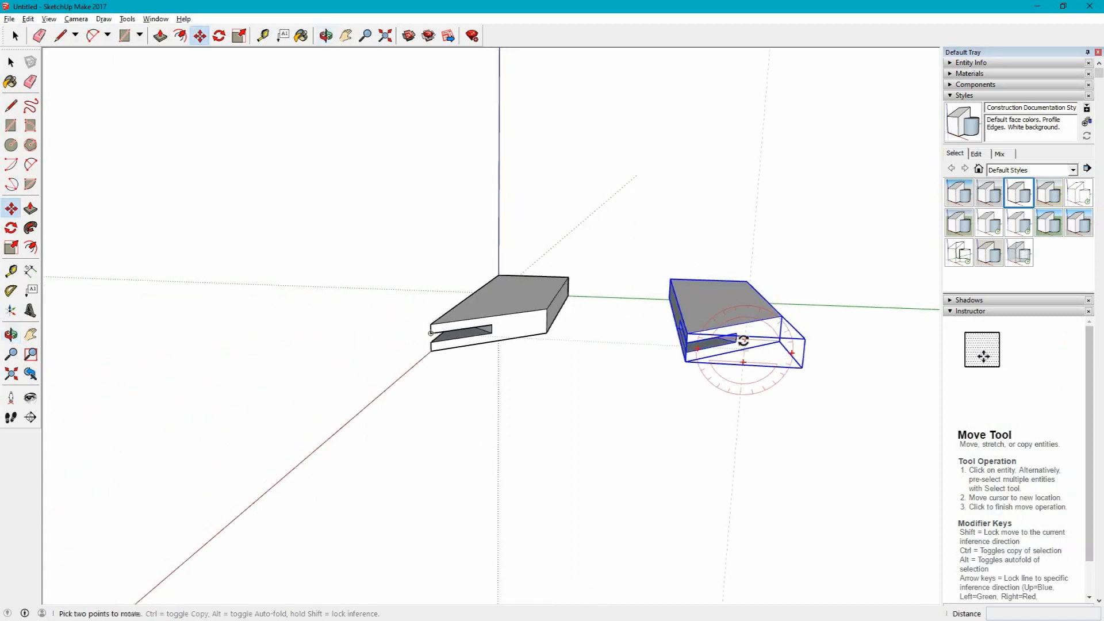
{"action": "left_click", "coordinate": [743, 338]}
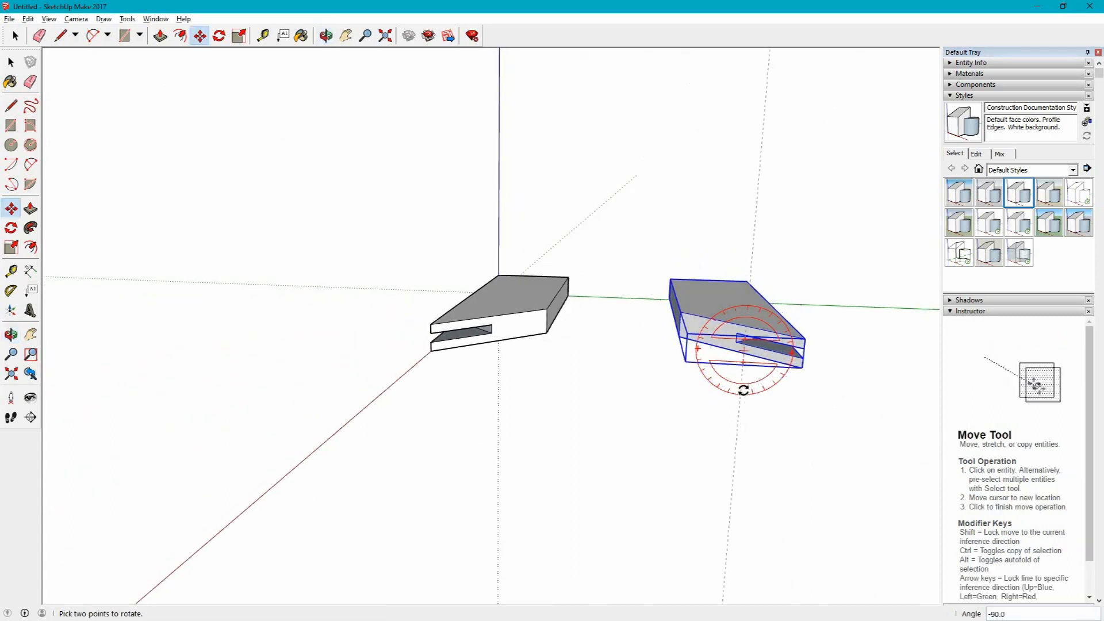
{"action": "left_click", "coordinate": [739, 405]}
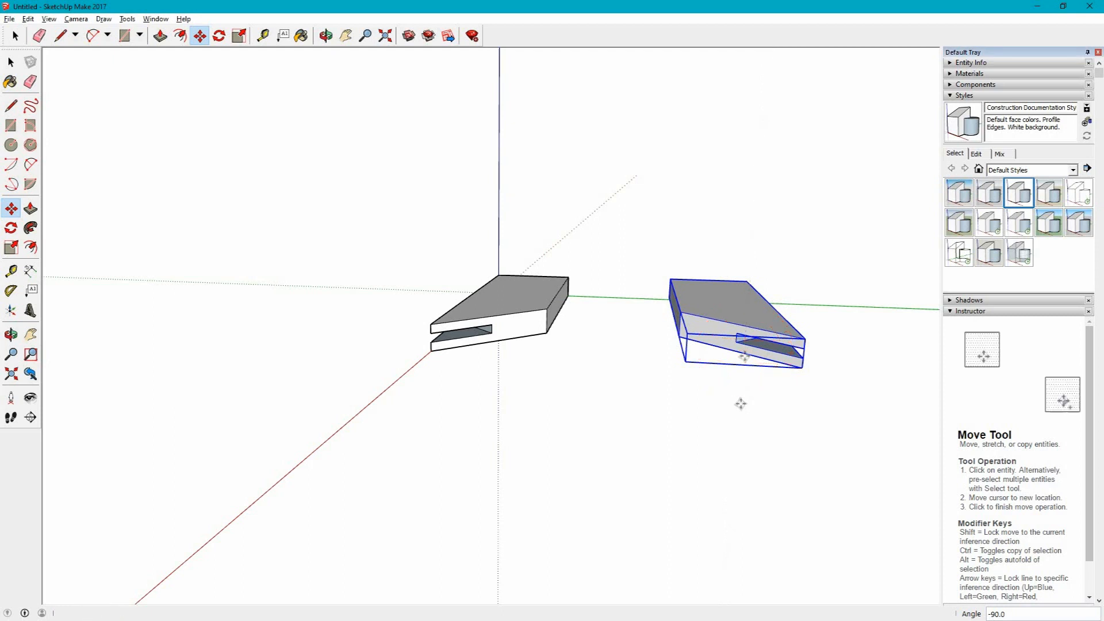
Rotate the flipped copy flat about its vertical axis until it runs perpendicular to the original, with its mitred end towards it
{"action": "middle_click_drag", "start_coordinate": [762, 307], "coordinate": [762, 338]}
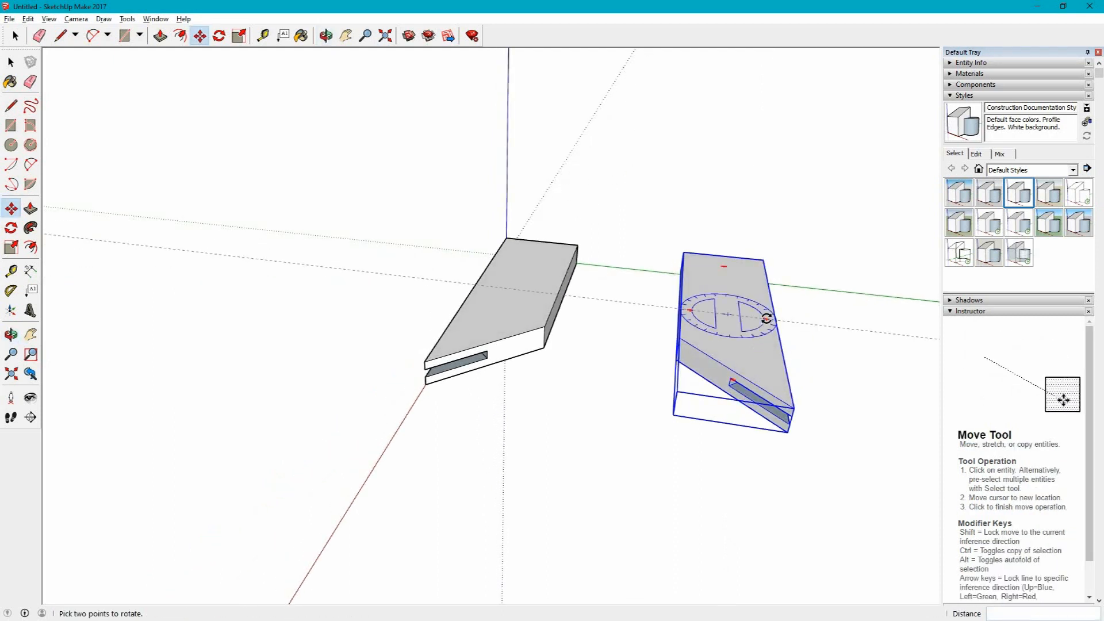
{"action": "left_click", "coordinate": [766, 319]}
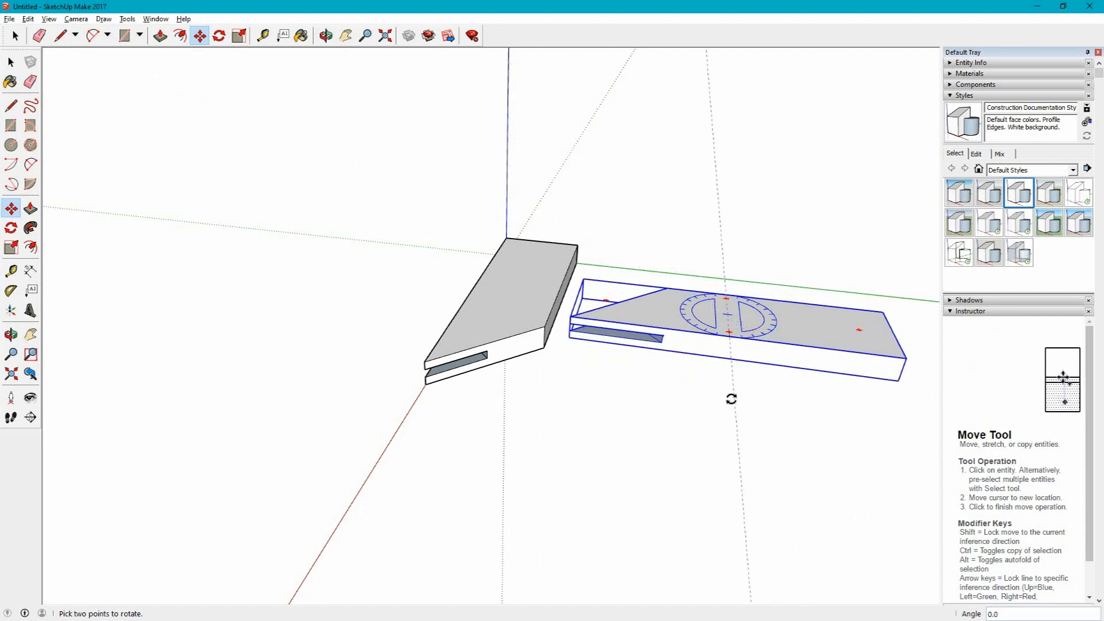
{"action": "key", "text": "Escape"}
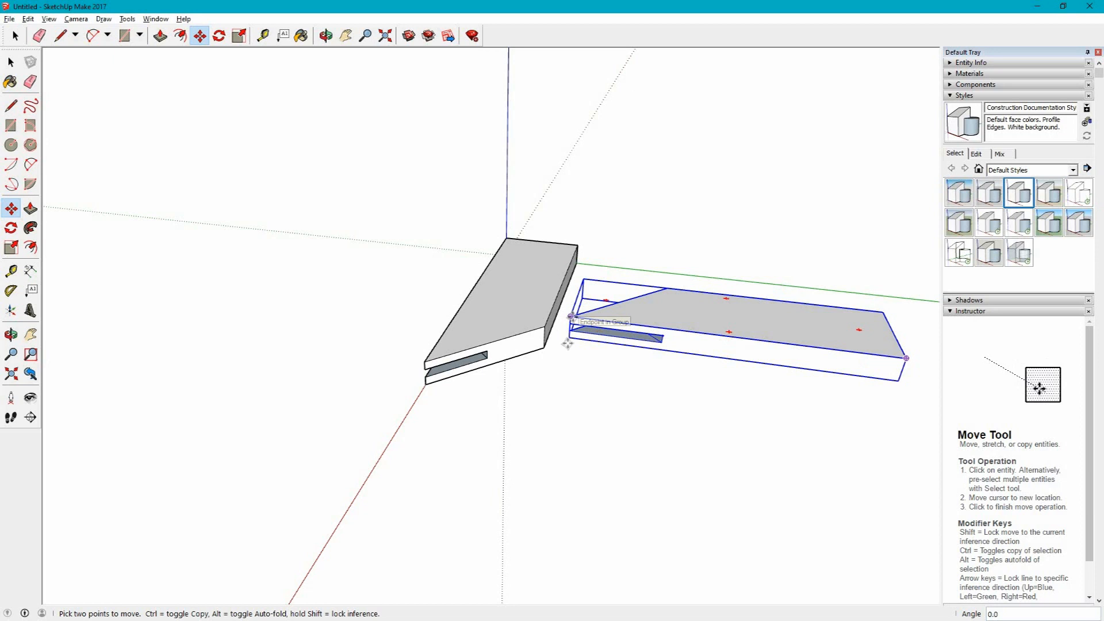
Move the copy by the upper corner of its mitred tip onto the original's matching corner to close the mitre, and deselect it
{"action": "left_click", "coordinate": [570, 316]}
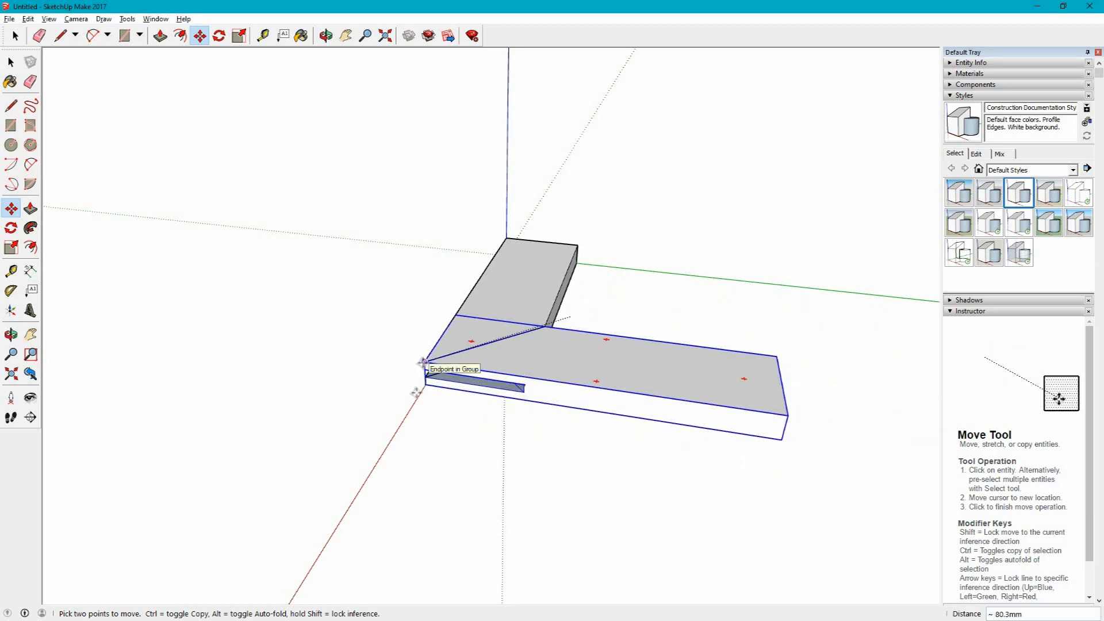
{"action": "left_click", "coordinate": [423, 363]}
{"action": "middle_click_drag", "start_coordinate": [407, 411], "coordinate": [481, 338]}
{"action": "key", "text": "space"}
{"action": "left_click", "coordinate": [643, 393]}
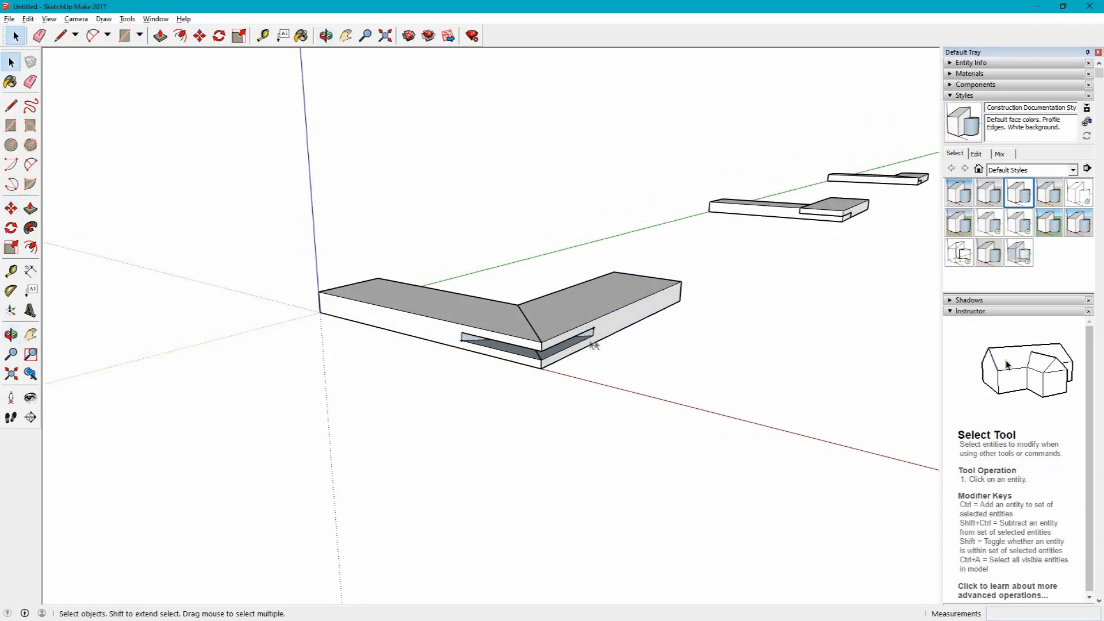
{"action": "middle_click_drag", "start_coordinate": [656, 389], "coordinate": [482, 321]}
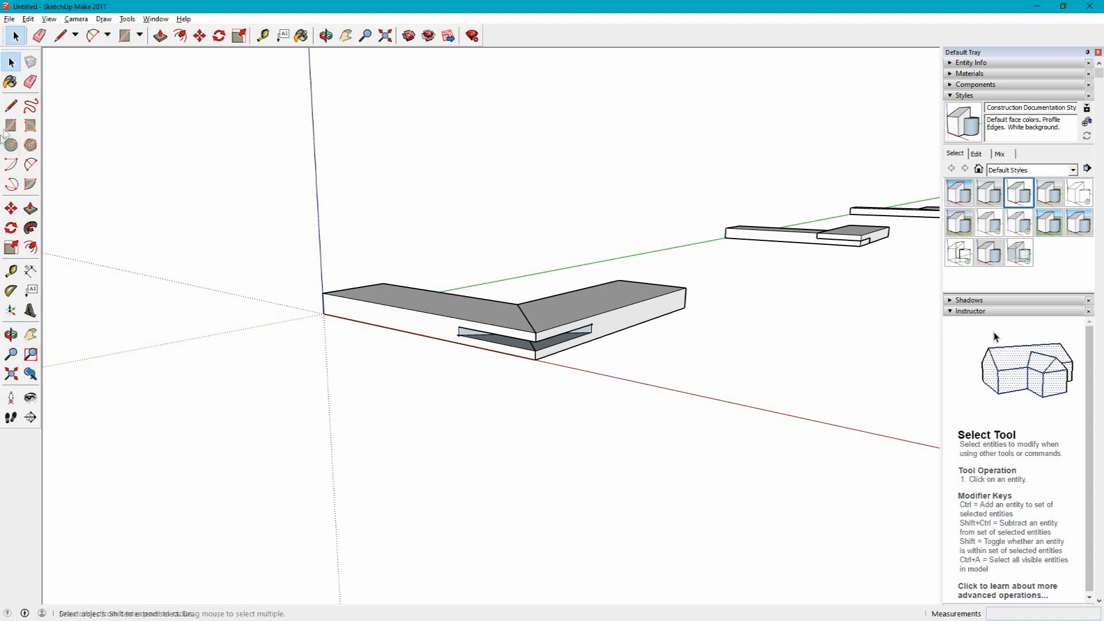
Draw a triangle on the slot's lower face, joining both slot ends and the outer mitre corner
{"action": "left_click", "coordinate": [60, 36]}
{"action": "scroll", "coordinate": [517, 325], "scroll_direction": "up", "scroll_amount": 2}
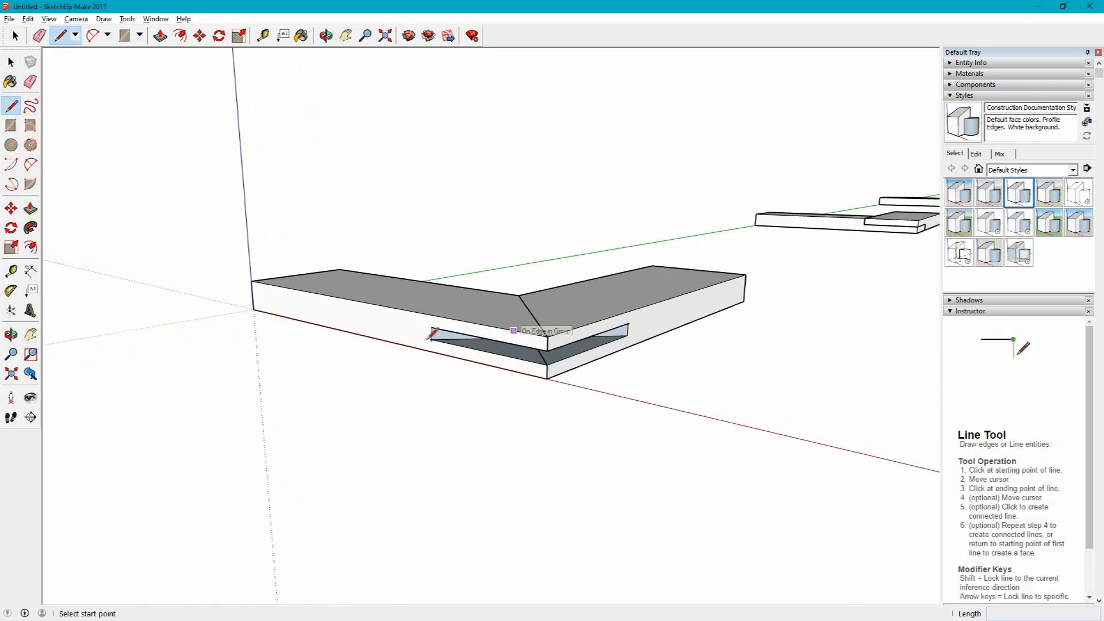
{"action": "left_click", "coordinate": [432, 339]}
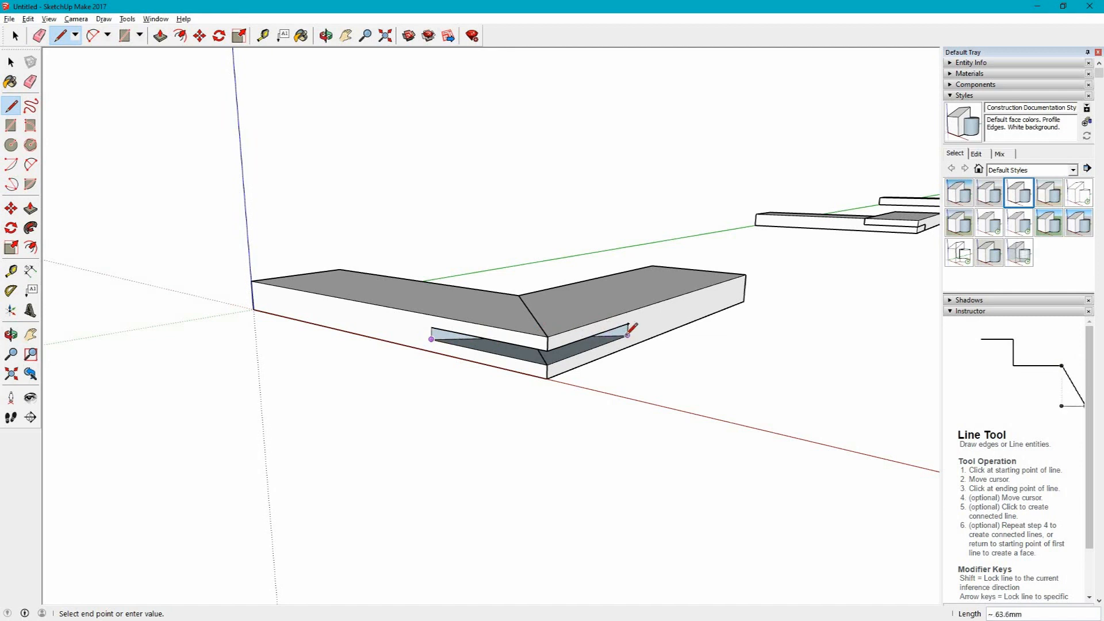
{"action": "left_click", "coordinate": [627, 335]}
{"action": "left_click", "coordinate": [547, 364]}
{"action": "left_click", "coordinate": [431, 339]}
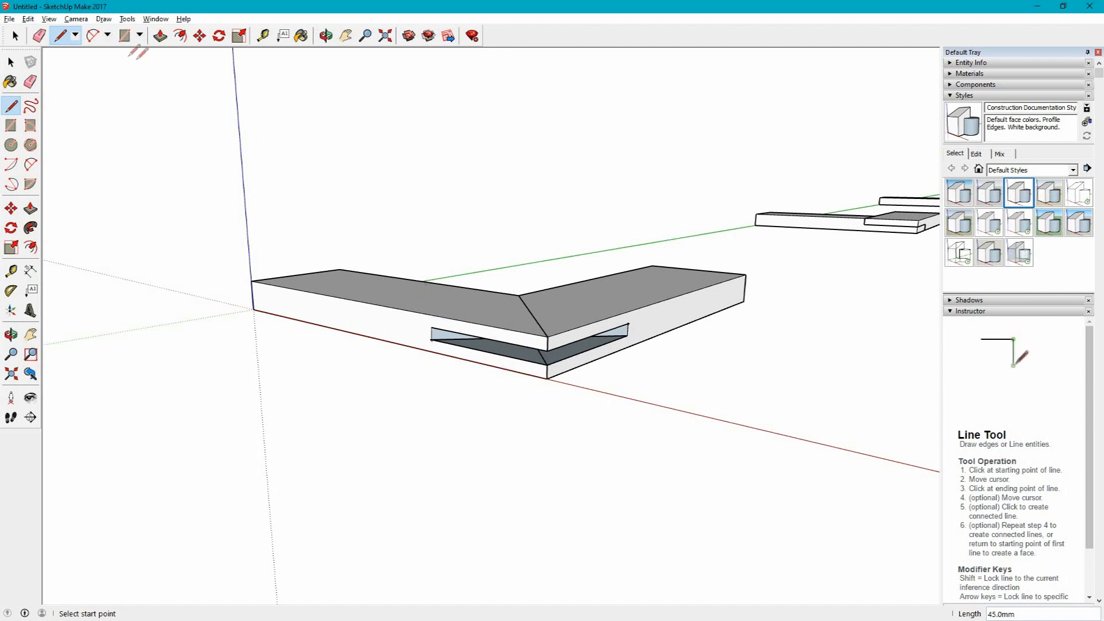
Push/Pull the triangle up 4 mm to the slot's upper corner so the spline fills the slot
{"action": "left_click", "coordinate": [160, 36]}
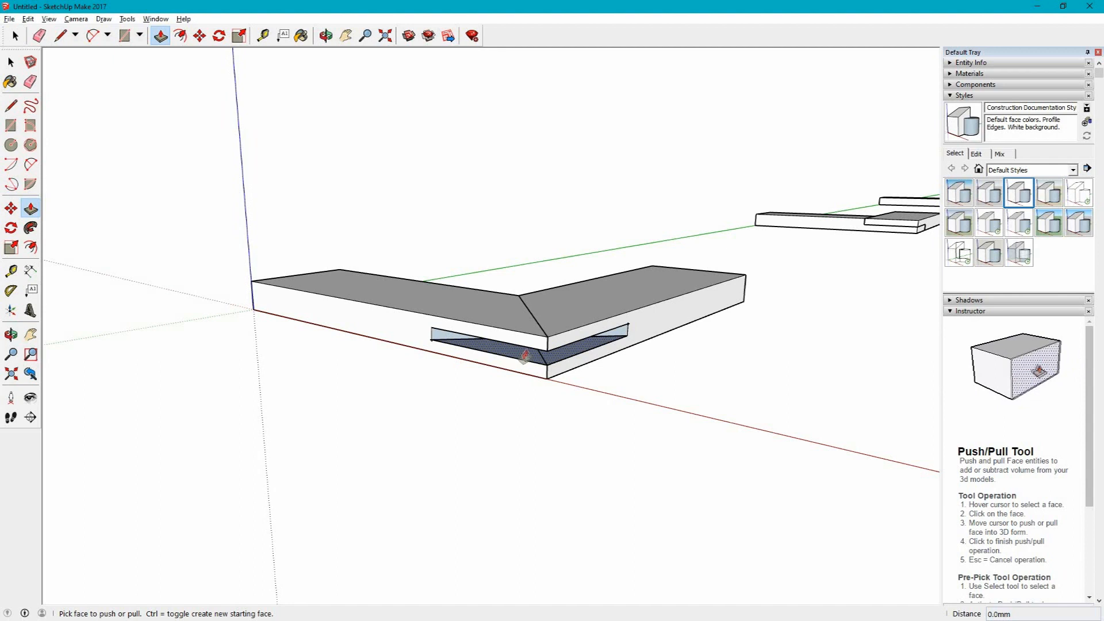
{"action": "scroll", "coordinate": [525, 357], "scroll_direction": "up", "scroll_amount": 3}
{"action": "left_click", "coordinate": [515, 374]}
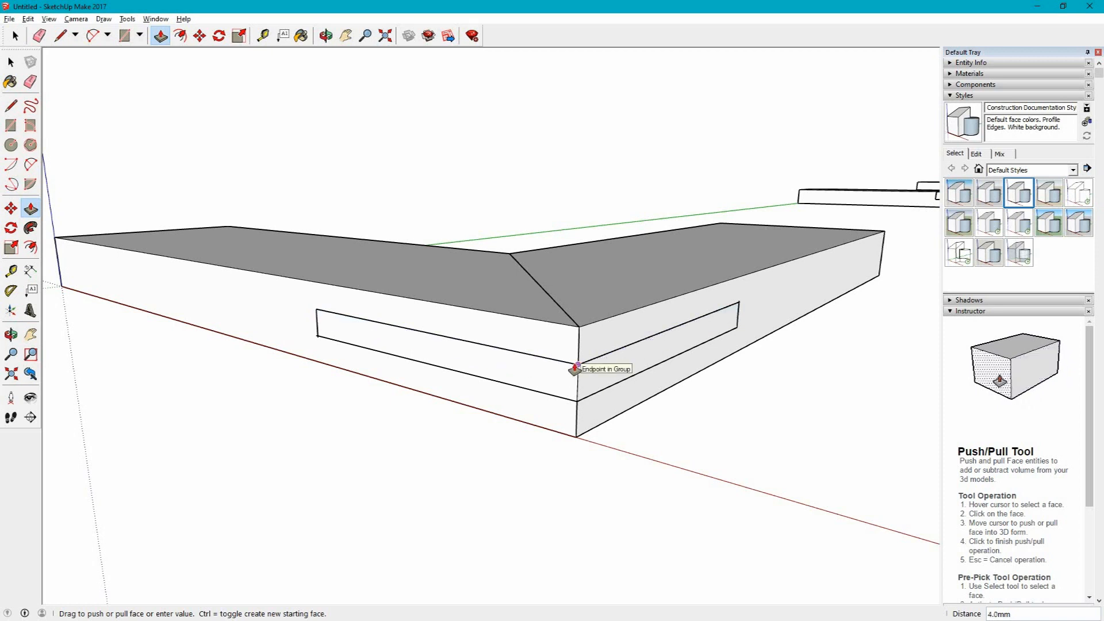
{"action": "left_click", "coordinate": [576, 368]}
Make the whole triangular spline a group
{"action": "scroll", "coordinate": [521, 390], "scroll_direction": "down", "scroll_amount": 4}
{"action": "middle_click_drag", "start_coordinate": [607, 393], "coordinate": [468, 396]}
{"action": "left_click", "coordinate": [10, 62]}
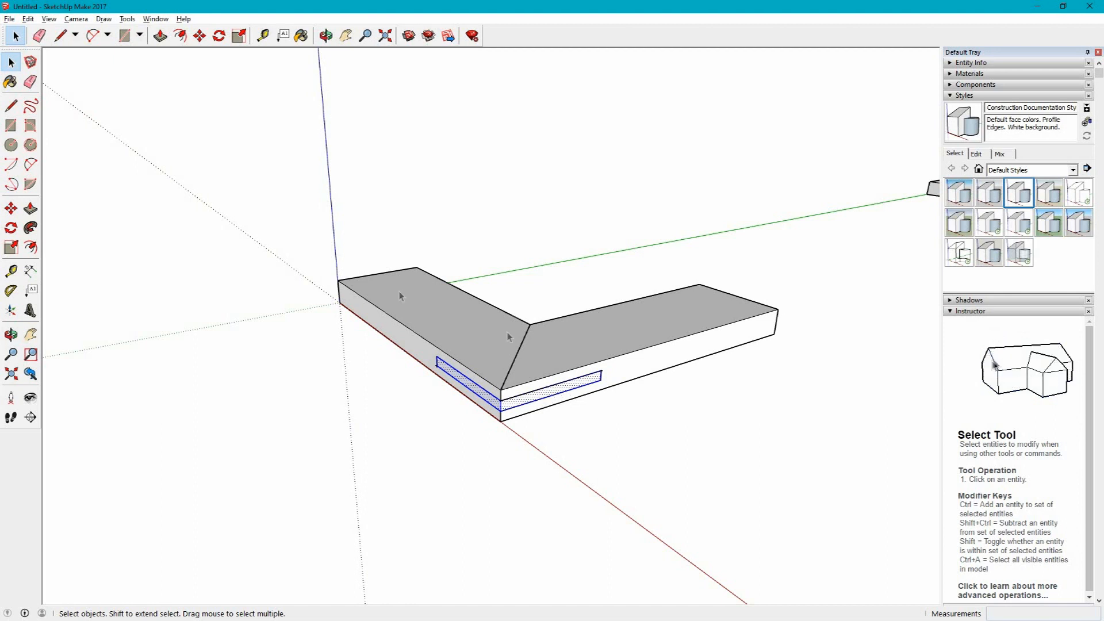
{"action": "right_click", "coordinate": [523, 402]}
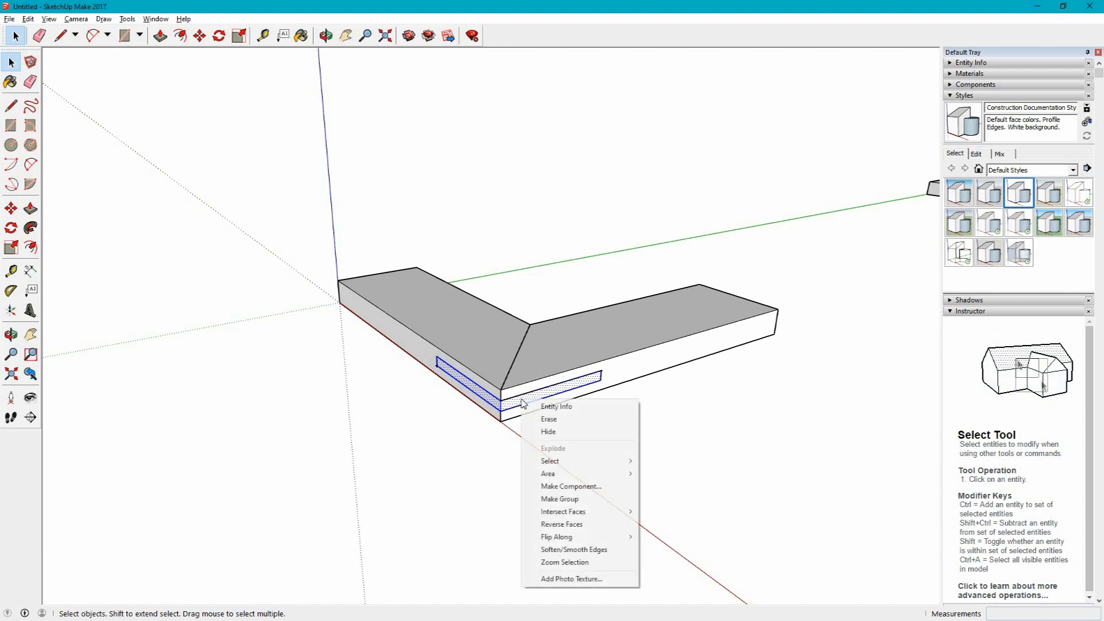
{"action": "left_click", "coordinate": [560, 498]}
Move the spline group about 62 mm out of the slot, clear of the mitred corner
{"action": "scroll", "coordinate": [679, 449], "scroll_direction": "down", "scroll_amount": 3}
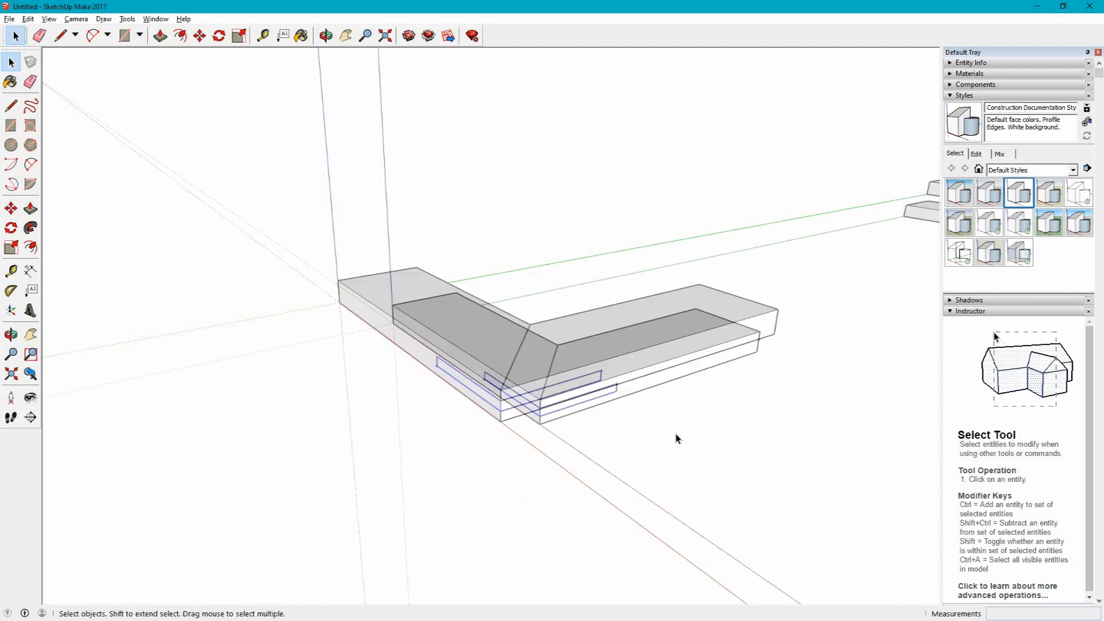
{"action": "middle_click_drag", "start_coordinate": [699, 412], "coordinate": [644, 460]}
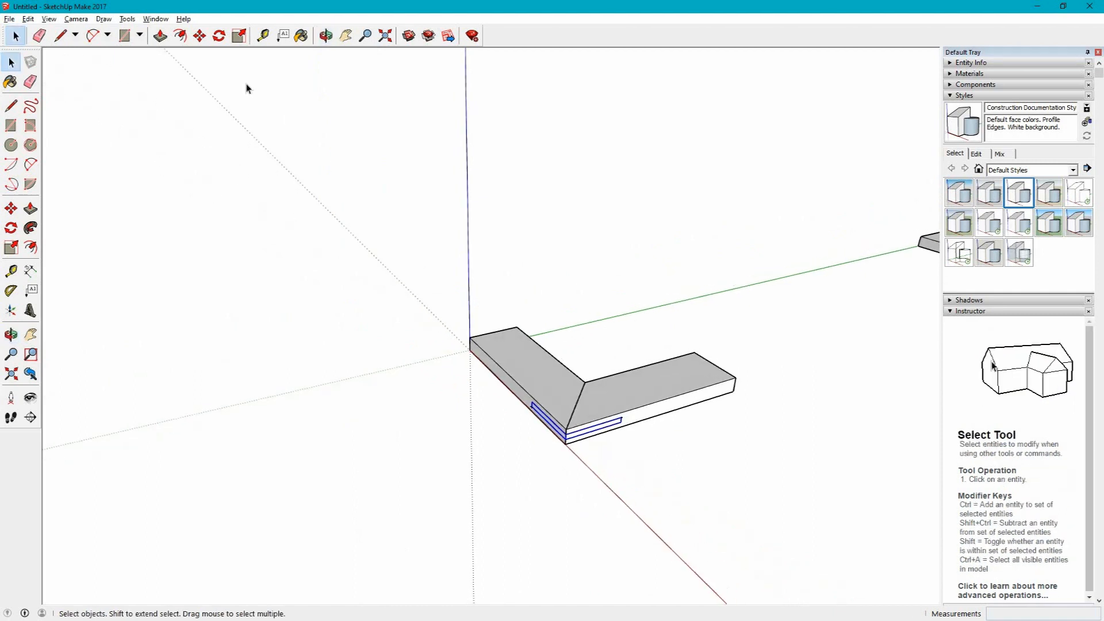
{"action": "left_click", "coordinate": [199, 35]}
{"action": "left_click", "coordinate": [573, 441]}
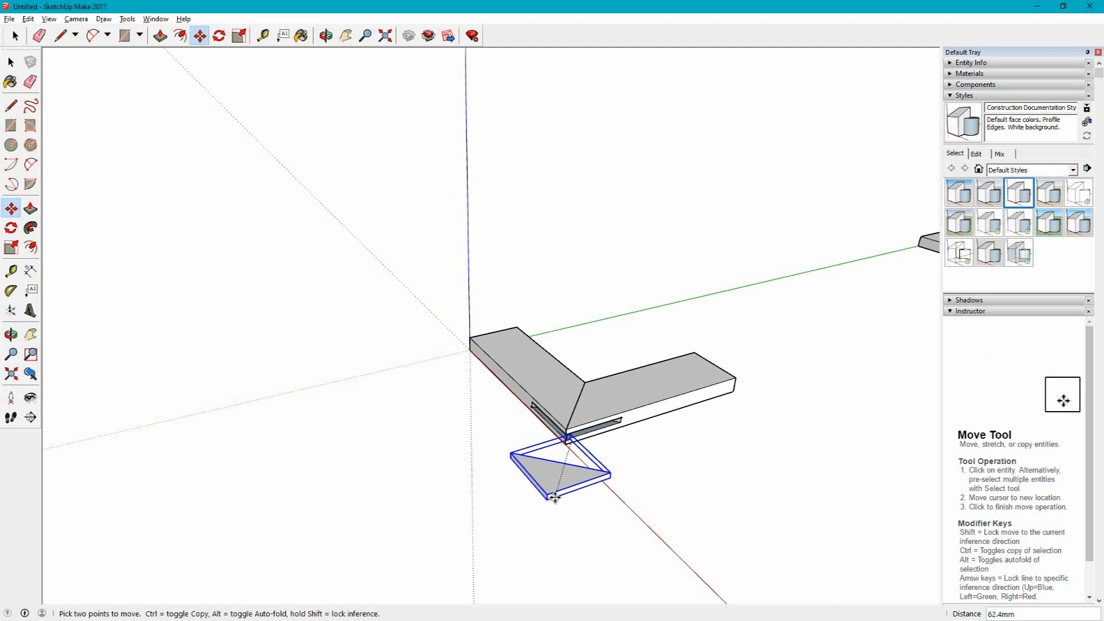
Paint the spline with Wood Veneer 01 and both mitred boards with Wood Veneer 02
{"action": "middle_click_drag", "start_coordinate": [670, 486], "coordinate": [658, 518]}
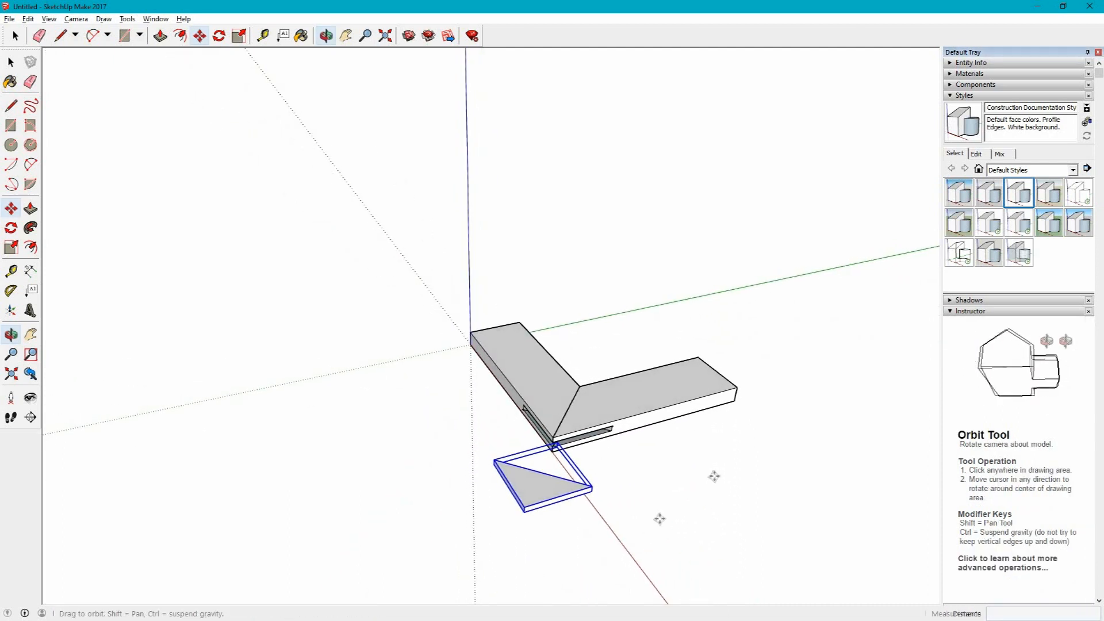
{"action": "middle_click_drag", "start_coordinate": [789, 391], "coordinate": [649, 393]}
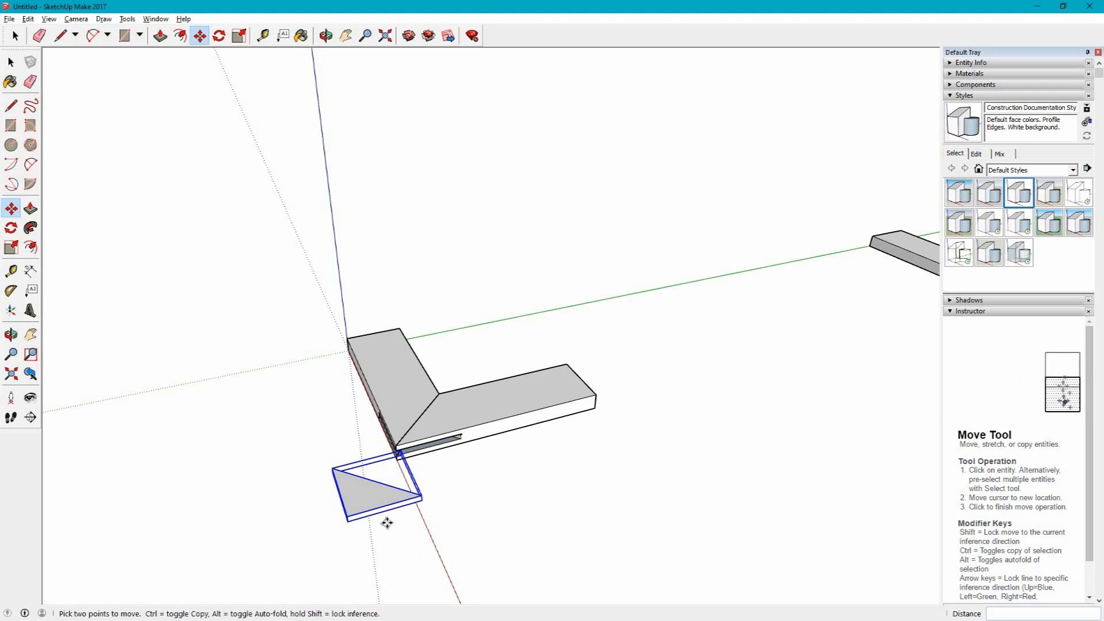
{"action": "scroll", "coordinate": [383, 520], "scroll_direction": "up", "scroll_amount": 1}
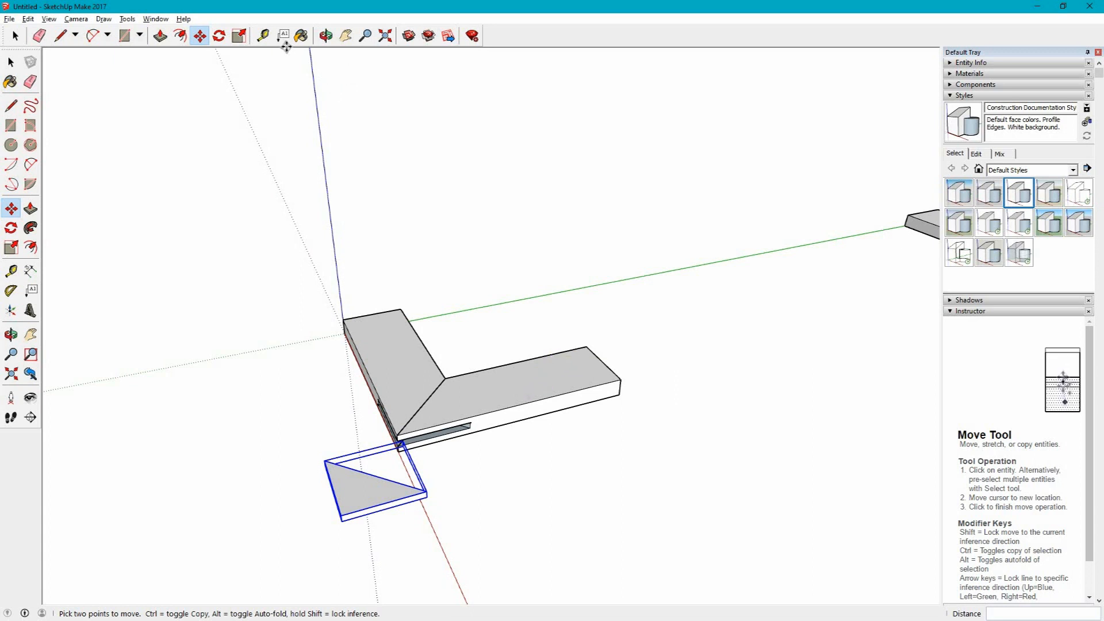
{"action": "left_click", "coordinate": [302, 36]}
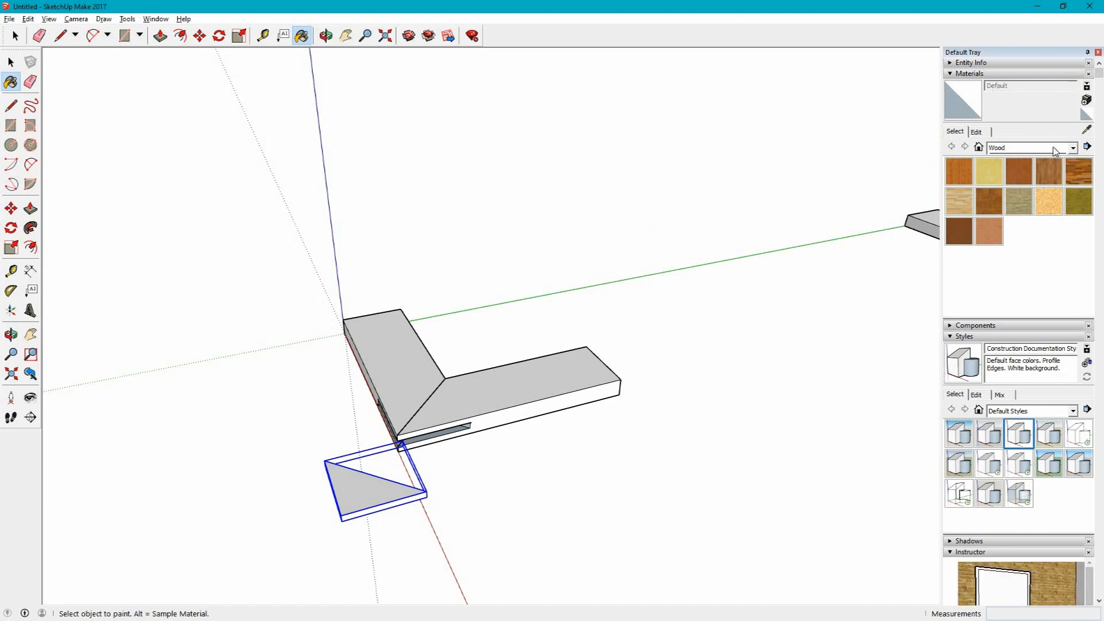
{"action": "left_click", "coordinate": [963, 226]}
{"action": "left_click", "coordinate": [354, 487]}
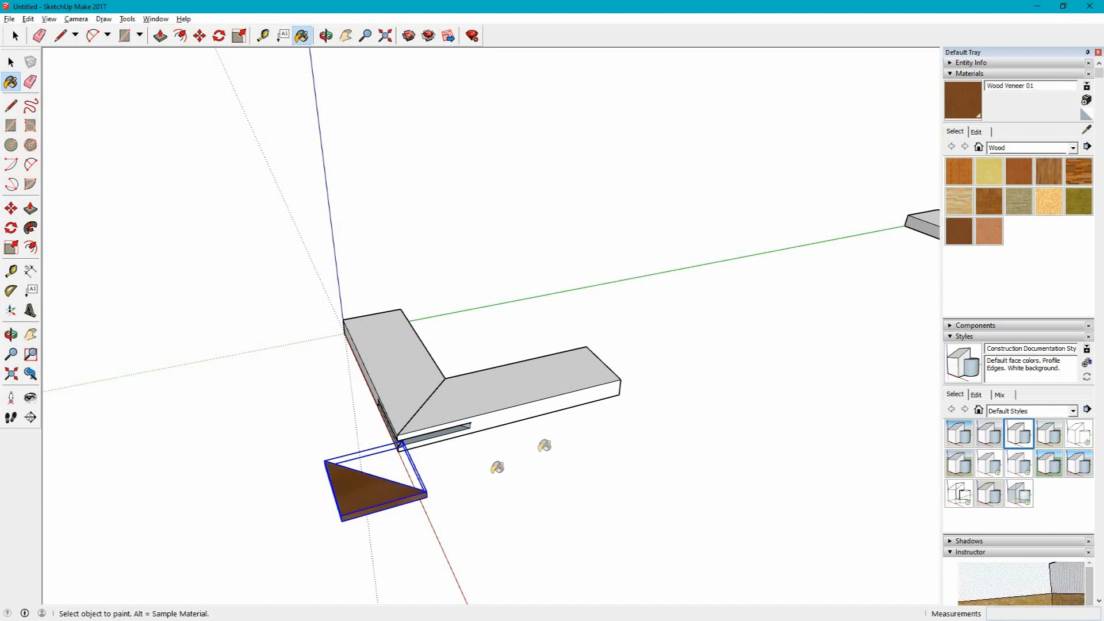
{"action": "left_click", "coordinate": [467, 384]}
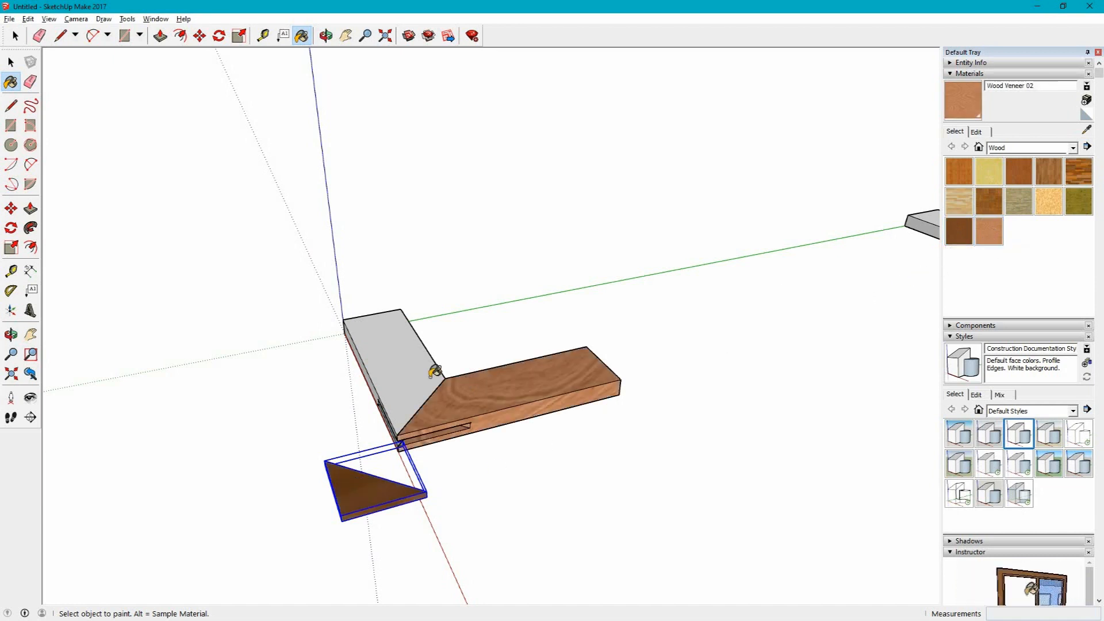
{"action": "left_click", "coordinate": [401, 358]}
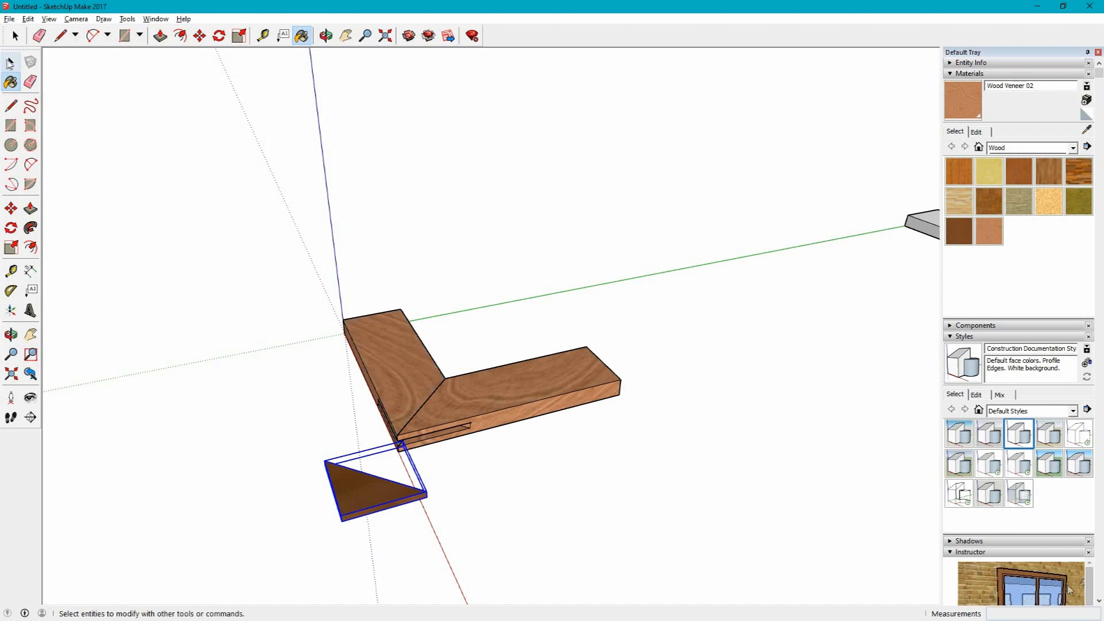
Move the spline by its outer corner back into the slot at the mitre's outer corner
{"action": "left_click", "coordinate": [11, 61]}
{"action": "left_click", "coordinate": [320, 434]}
{"action": "middle_click_drag", "start_coordinate": [476, 529], "coordinate": [466, 551]}
{"action": "key", "text": "m"}
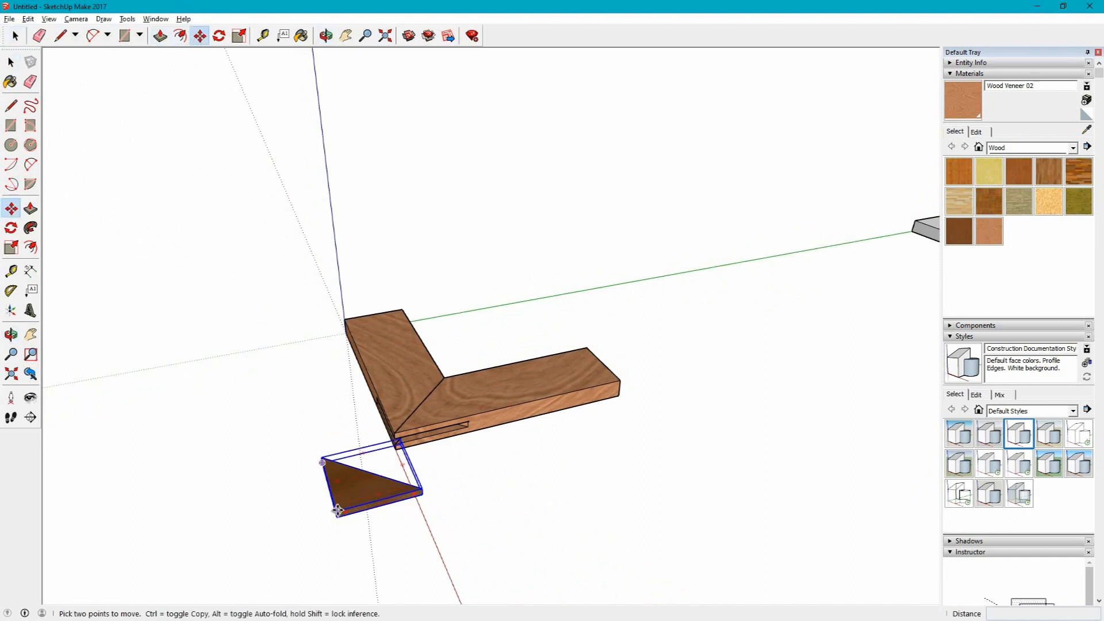
{"action": "left_click", "coordinate": [338, 510]}
{"action": "left_click", "coordinate": [395, 441]}
Paint both boards of the neighbouring lap joint with Wood Veneer 02
{"action": "middle_click_drag", "start_coordinate": [456, 527], "coordinate": [339, 462]}
{"action": "scroll", "coordinate": [665, 442], "scroll_direction": "down", "scroll_amount": 3}
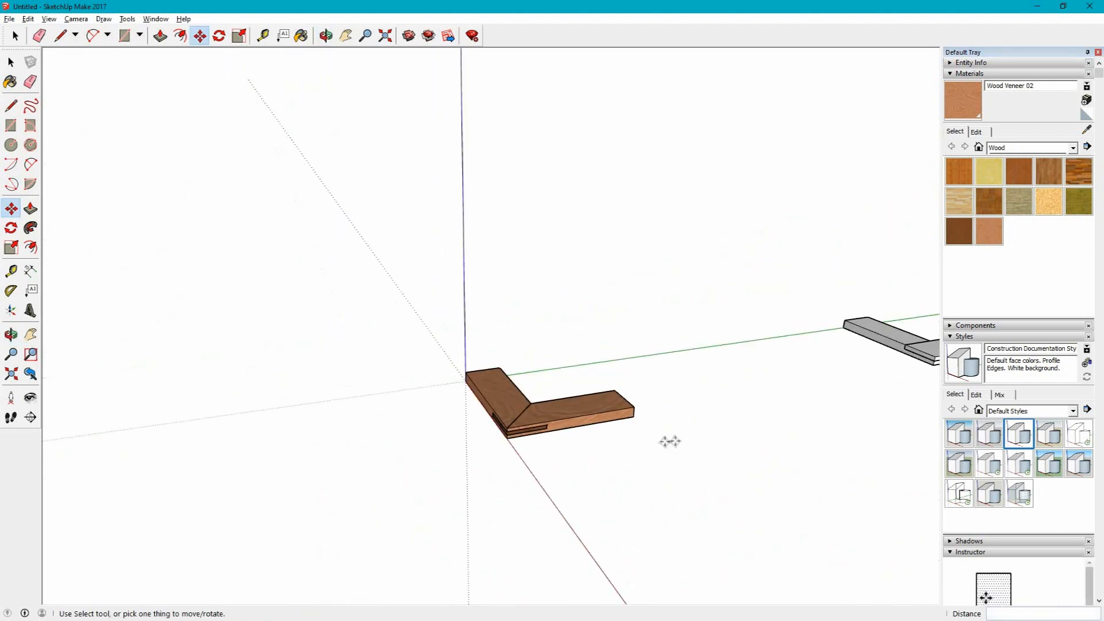
{"action": "scroll", "coordinate": [670, 441], "scroll_direction": "down", "scroll_amount": 1}
{"action": "middle_click_drag", "start_coordinate": [715, 419], "coordinate": [391, 496]}
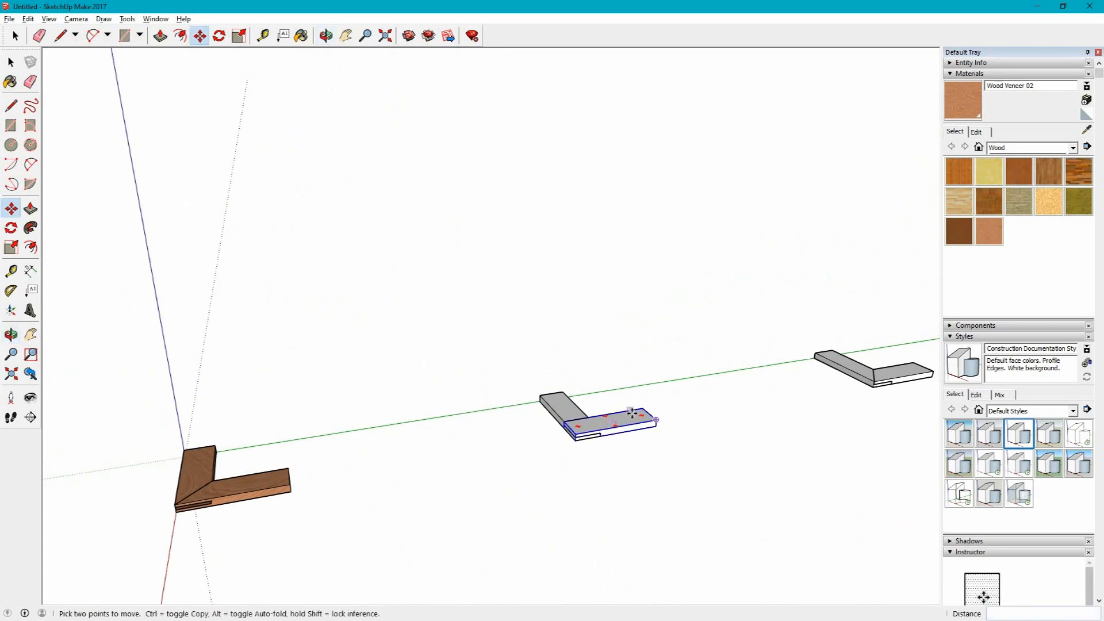
{"action": "scroll", "coordinate": [632, 413], "scroll_direction": "up", "scroll_amount": 2}
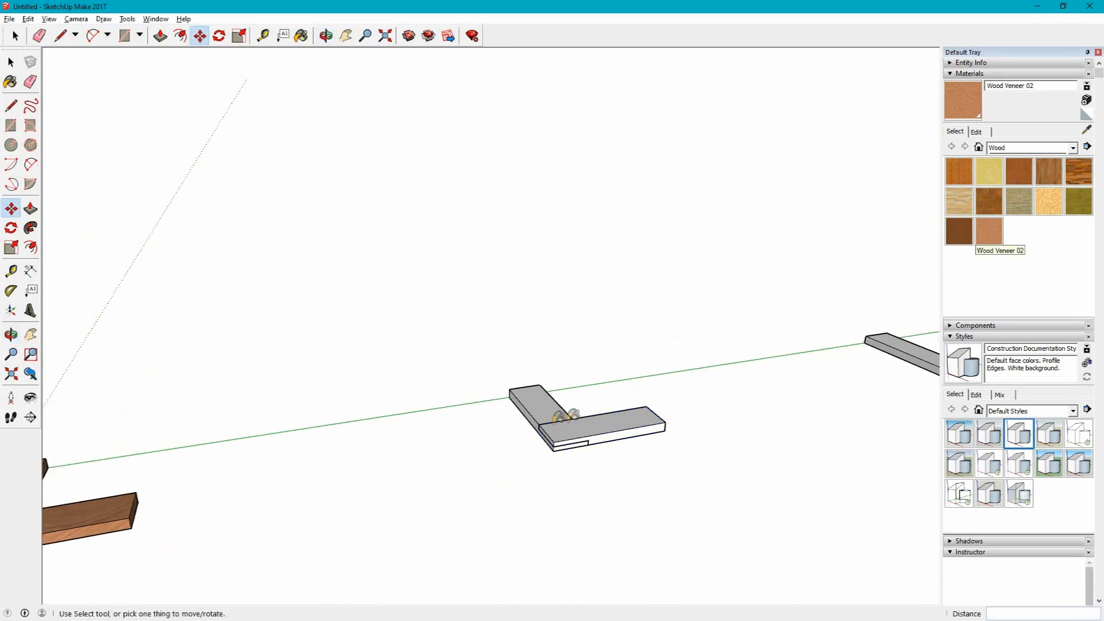
{"action": "left_click", "coordinate": [989, 233]}
{"action": "left_click", "coordinate": [598, 430]}
{"action": "left_click", "coordinate": [536, 402]}
Start creating a new material based on Wood Veneer 02
{"action": "mouse_move", "coordinate": [844, 401]}
{"action": "middle_mouse_down"}
{"action": "mouse_move", "coordinate": [646, 458]}
{"action": "mouse_move", "coordinate": [836, 420]}
{"action": "mouse_move", "coordinate": [762, 442]}
{"action": "middle_mouse_up"}
{"action": "mouse_move", "coordinate": [504, 475]}
{"action": "middle_mouse_down"}
{"action": "mouse_move", "coordinate": [540, 476]}
{"action": "mouse_move", "coordinate": [533, 462]}
{"action": "middle_mouse_up"}
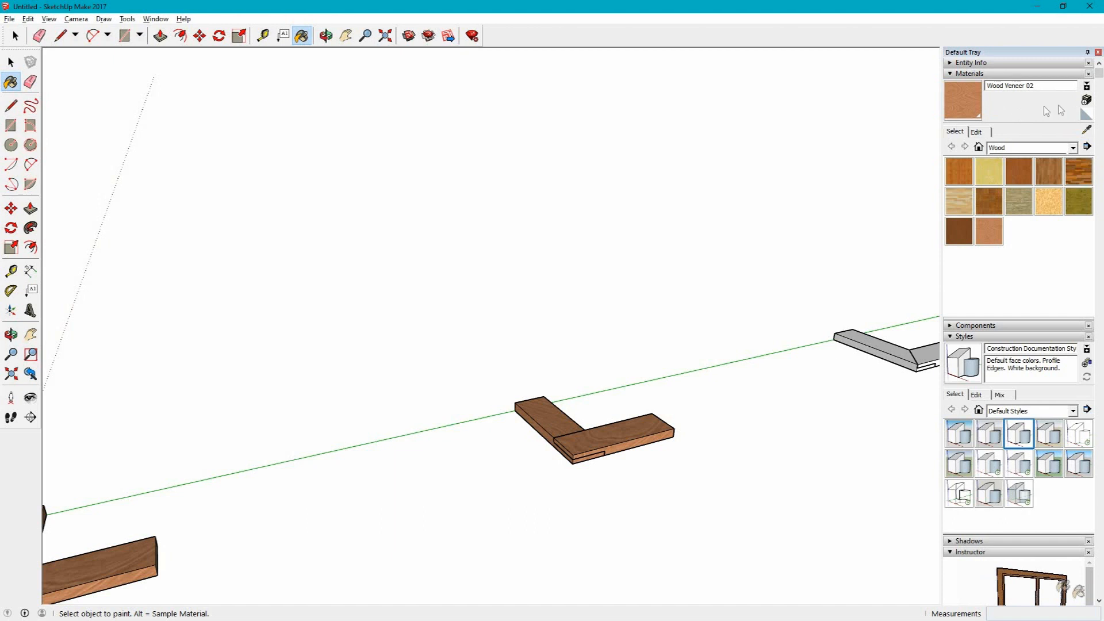
{"action": "left_click", "coordinate": [1087, 102]}
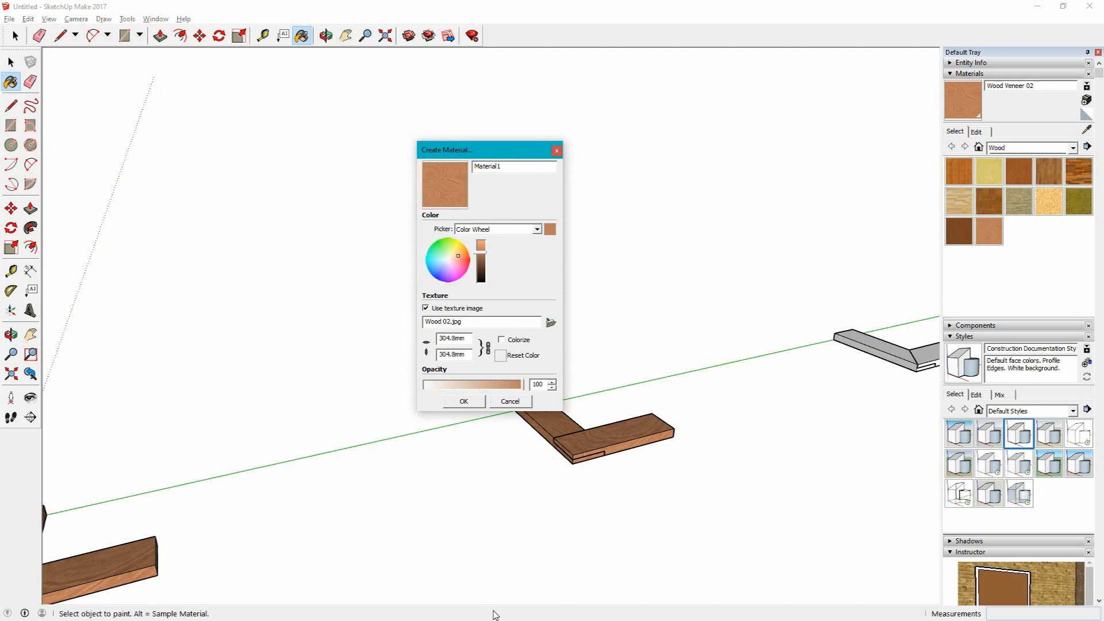
Switch to Chrome and search Google Images for oak
{"action": "key", "text": "alt+Tab"}
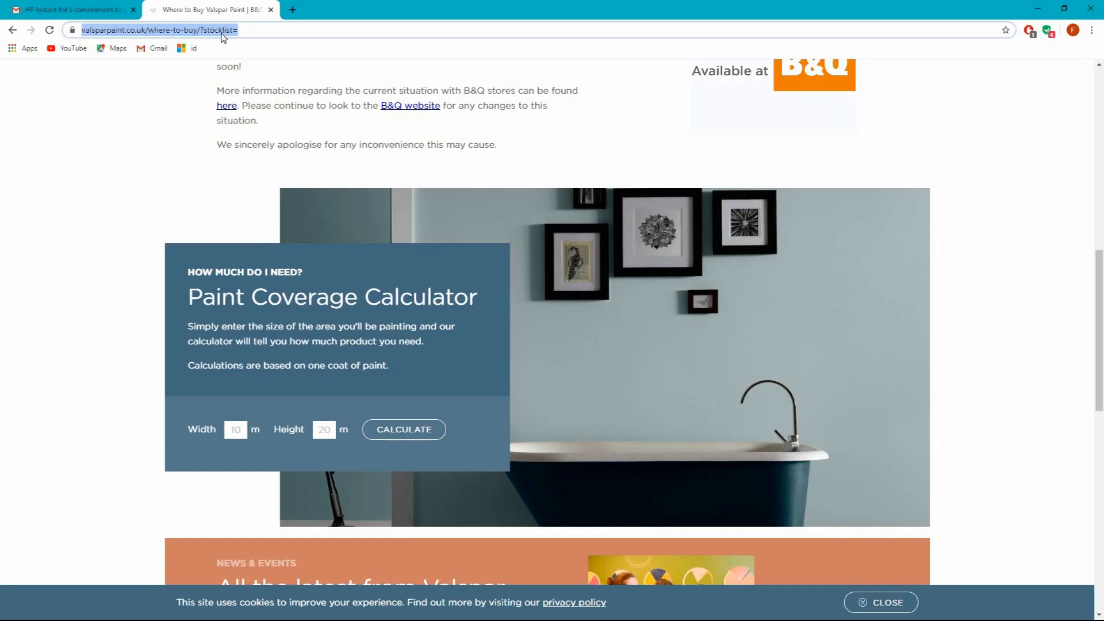
{"action": "type", "text": "oak"}
{"action": "key", "text": "Return"}
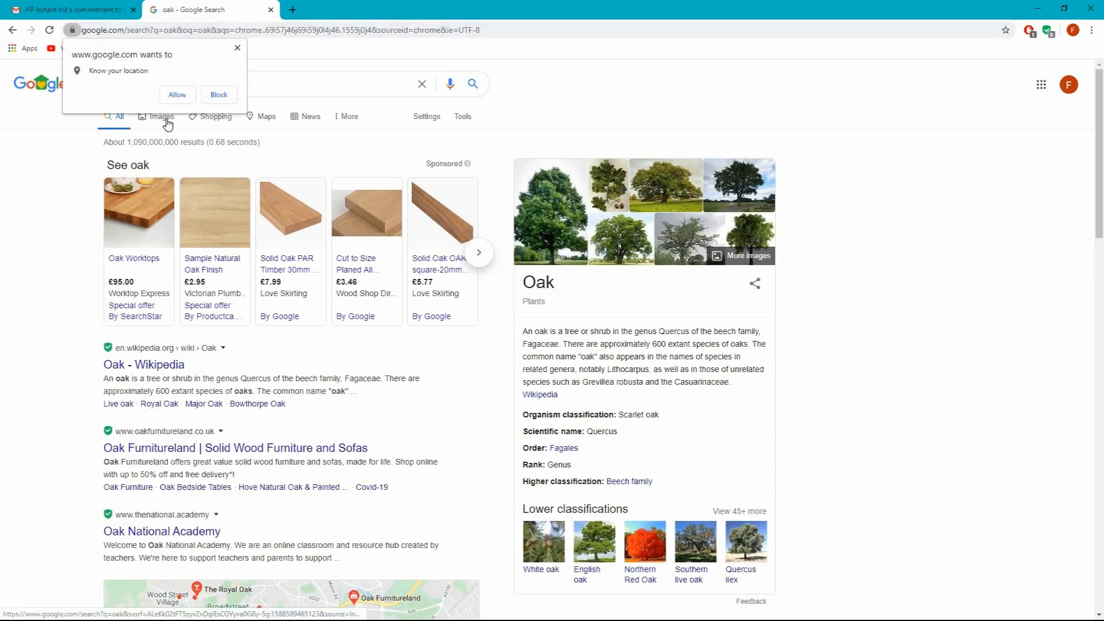
{"action": "left_click", "coordinate": [166, 118]}
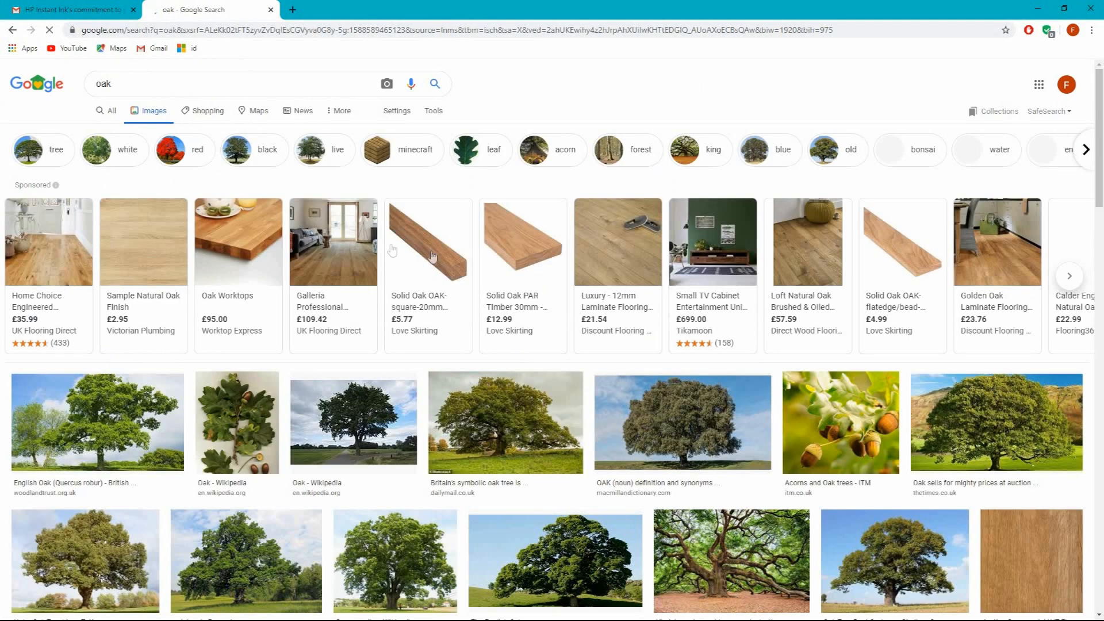
Preview the Luvanto natural oak and American white oak textures, open the latter's image options, and return to SketchUp
{"action": "scroll", "coordinate": [617, 382], "scroll_direction": "down", "scroll_amount": 12}
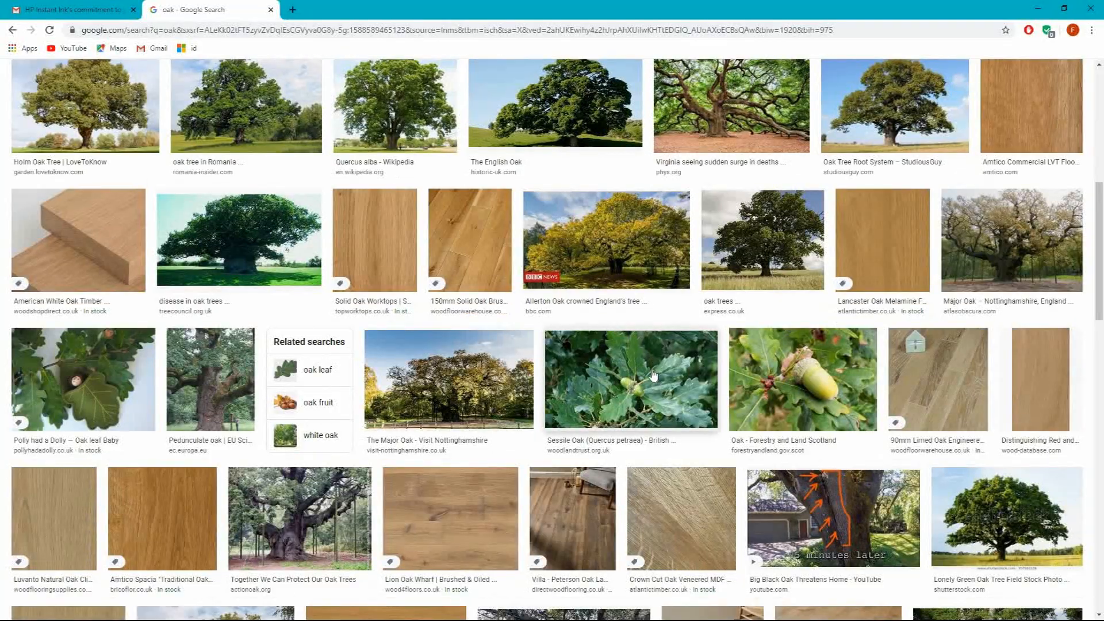
{"action": "scroll", "coordinate": [345, 493], "scroll_direction": "down", "scroll_amount": 3}
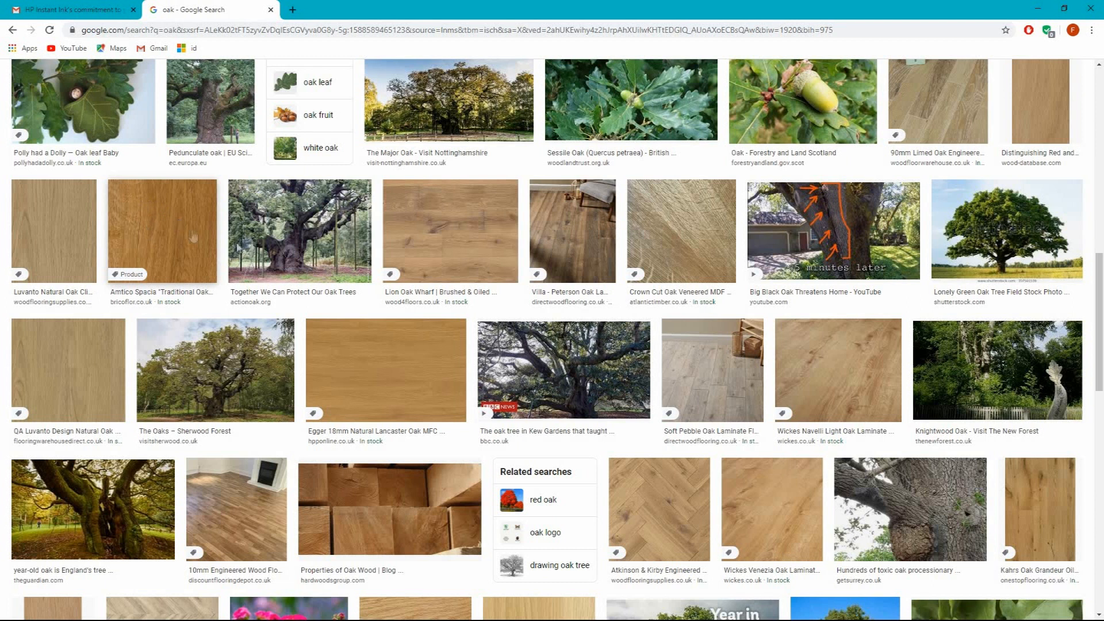
{"action": "left_click", "coordinate": [69, 382]}
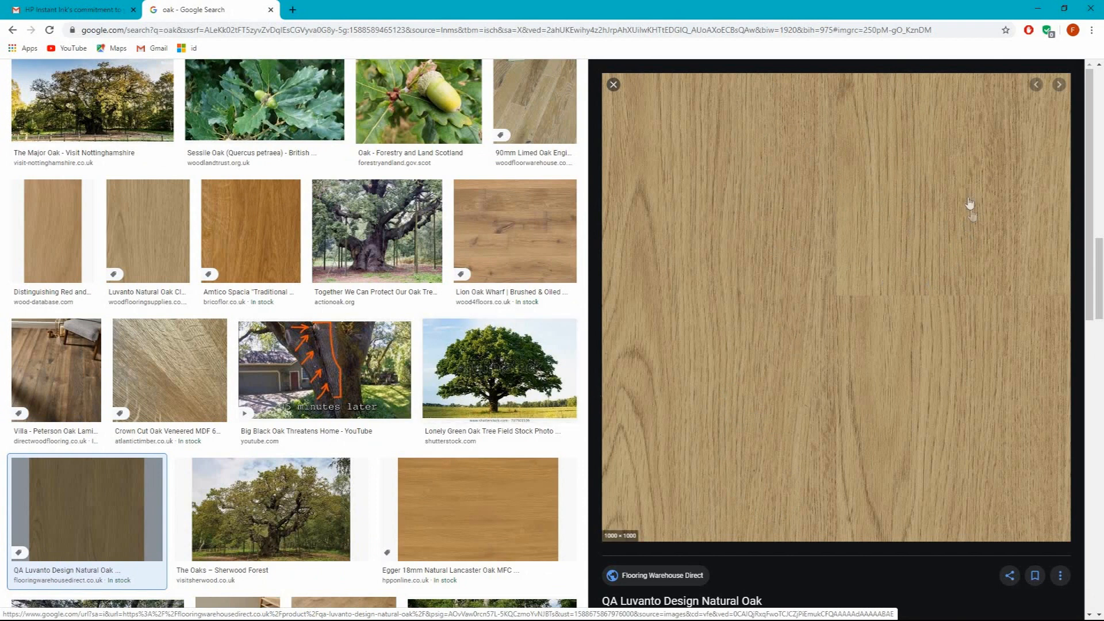
{"action": "scroll", "coordinate": [476, 372], "scroll_direction": "down", "scroll_amount": 5}
{"action": "scroll", "coordinate": [476, 372], "scroll_direction": "down", "scroll_amount": 7}
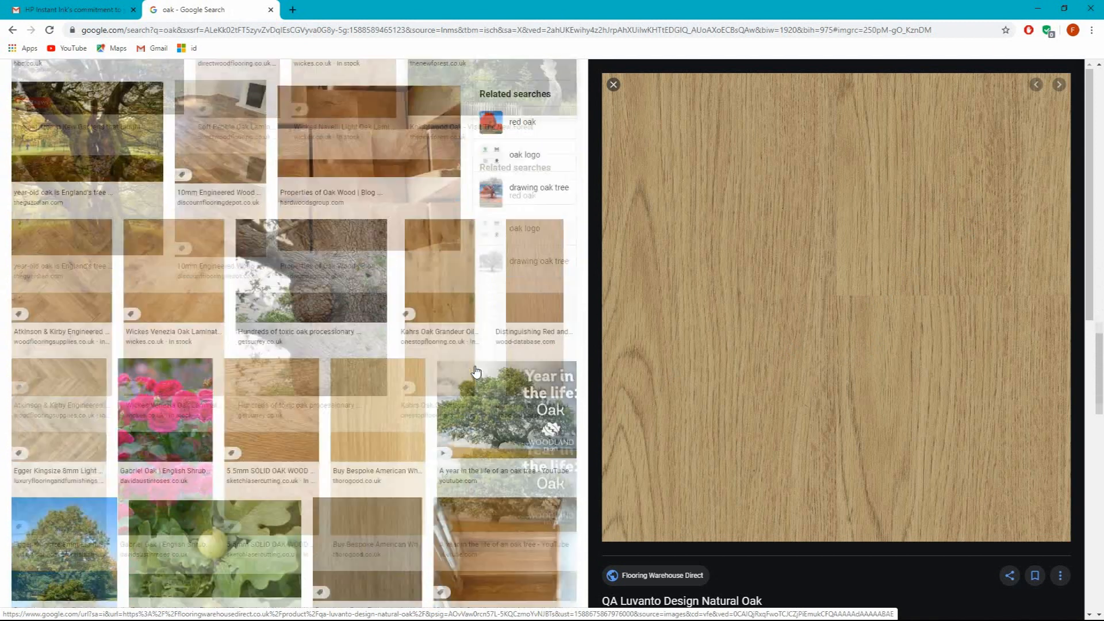
{"action": "left_click", "coordinate": [380, 376]}
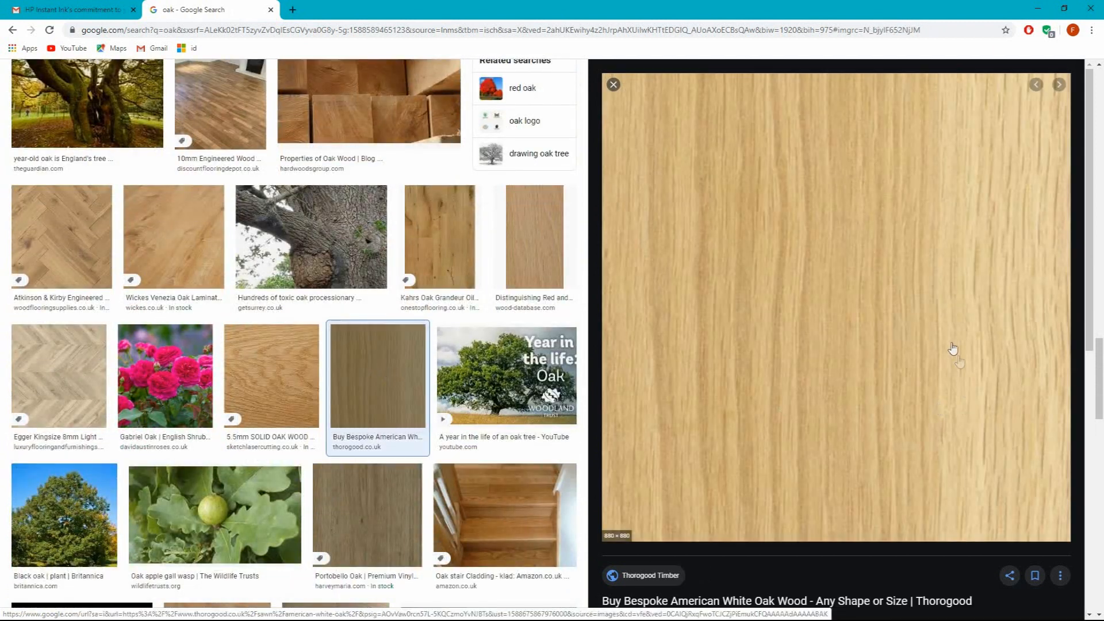
{"action": "right_click", "coordinate": [847, 281]}
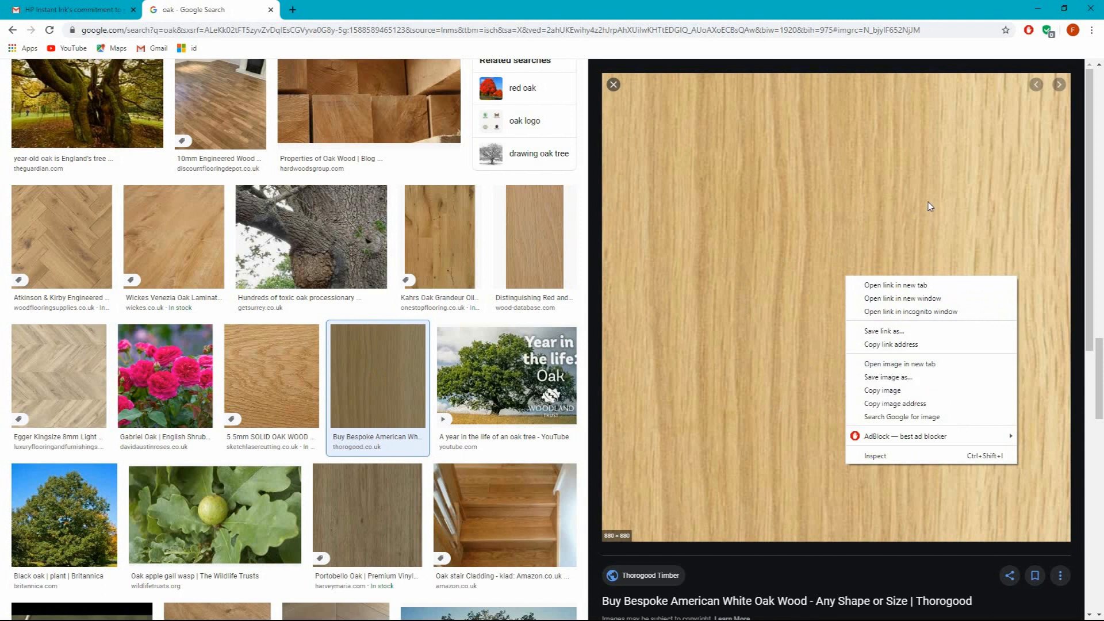
{"action": "left_click", "coordinate": [1039, 9]}
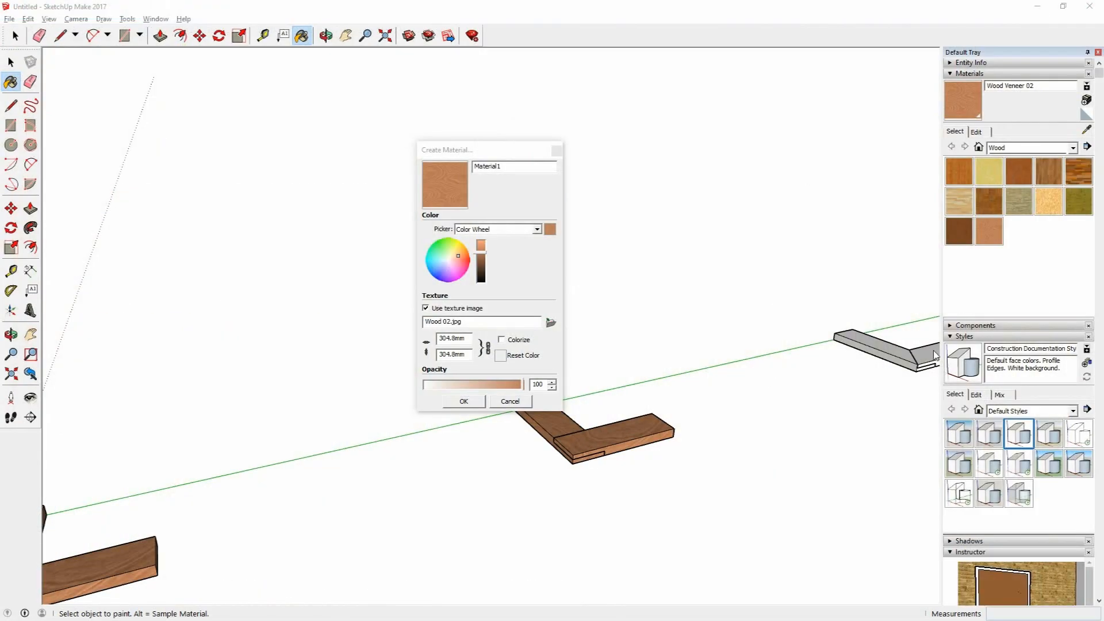
Replace the new material's texture image with ash.jpg from the Pictures folder and create the material as Material1
{"action": "left_click", "coordinate": [551, 325]}
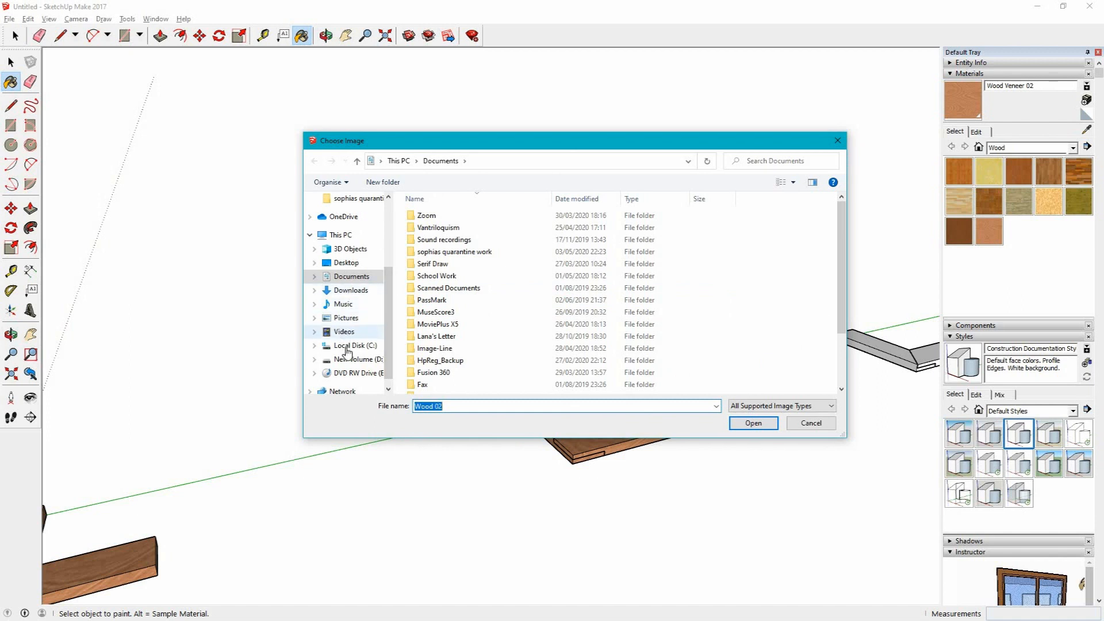
{"action": "left_click", "coordinate": [347, 318]}
{"action": "left_click", "coordinate": [562, 367]}
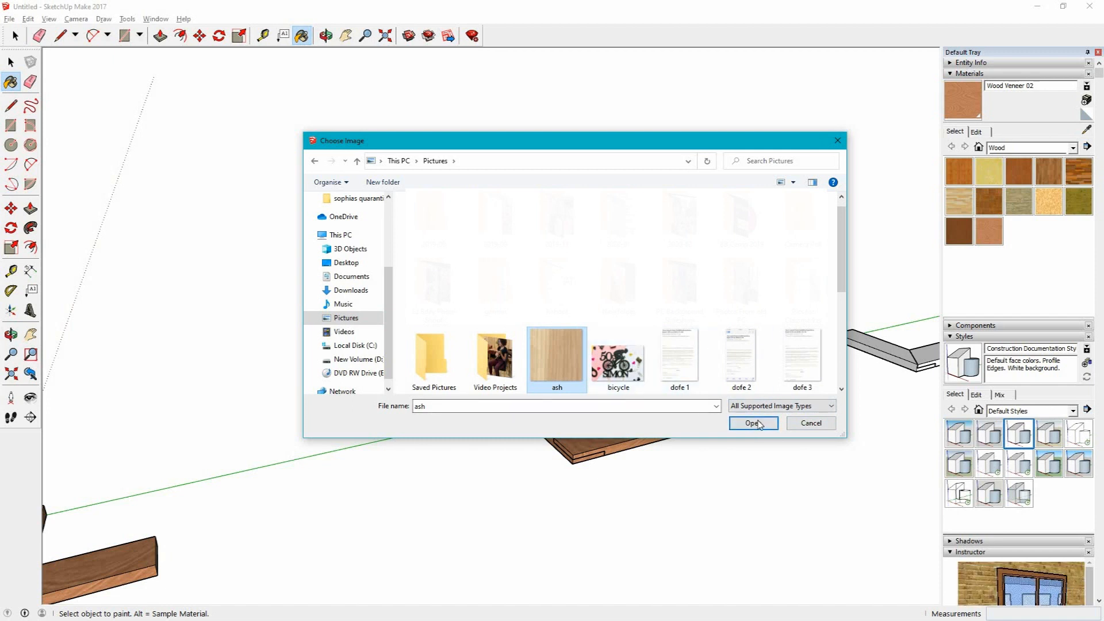
{"action": "left_click", "coordinate": [753, 424]}
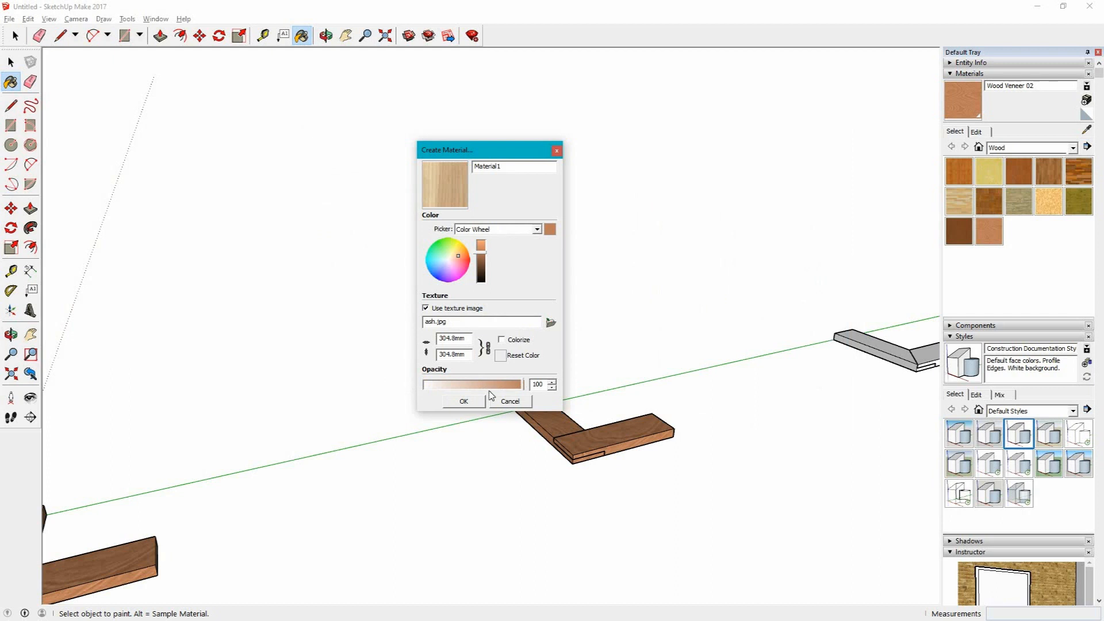
{"action": "left_click", "coordinate": [464, 401]}
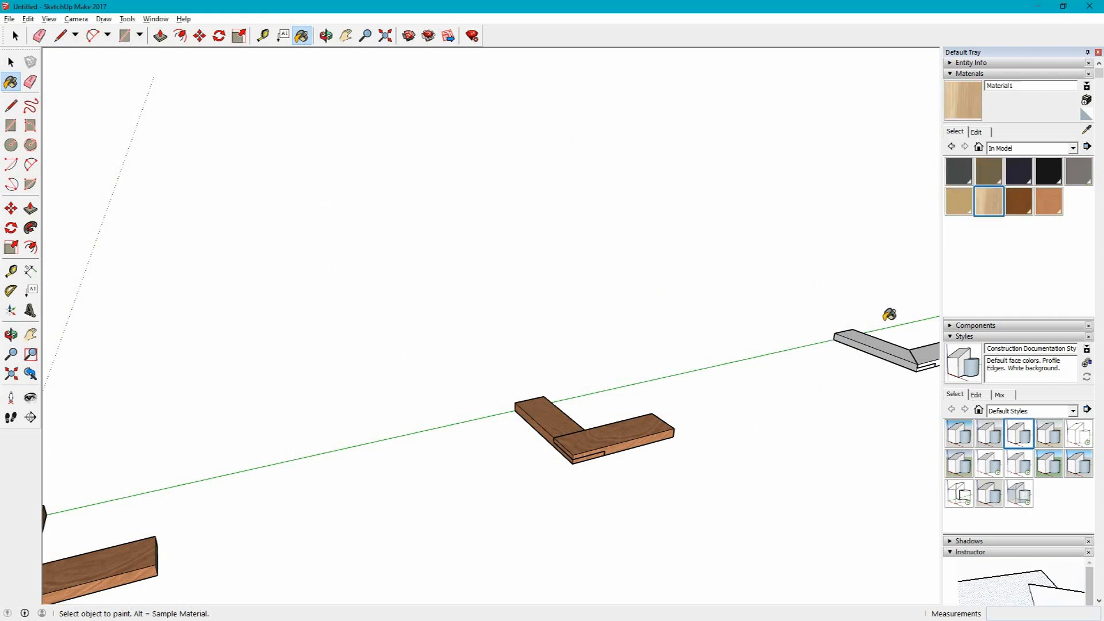
Paint both boards of the unpainted half-lap mitre joint with the ash-textured Material1
{"action": "mouse_move", "coordinate": [884, 323]}
{"action": "middle_mouse_down"}
{"action": "mouse_move", "coordinate": [665, 386]}
{"action": "mouse_move", "coordinate": [662, 398]}
{"action": "middle_mouse_up"}
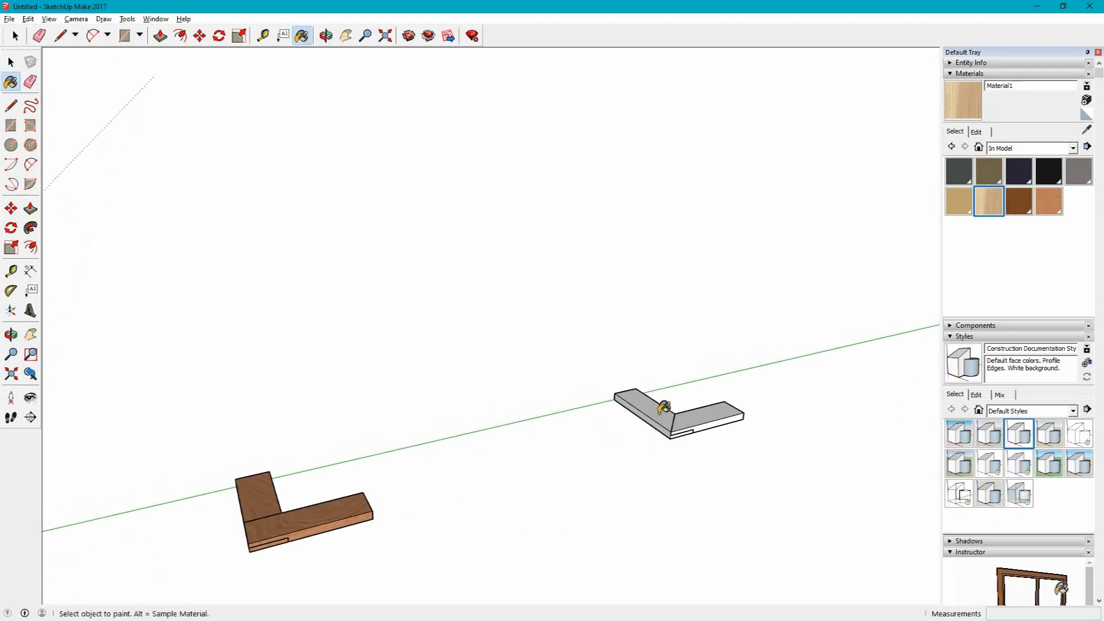
{"action": "left_click", "coordinate": [663, 406]}
{"action": "left_click", "coordinate": [712, 414]}
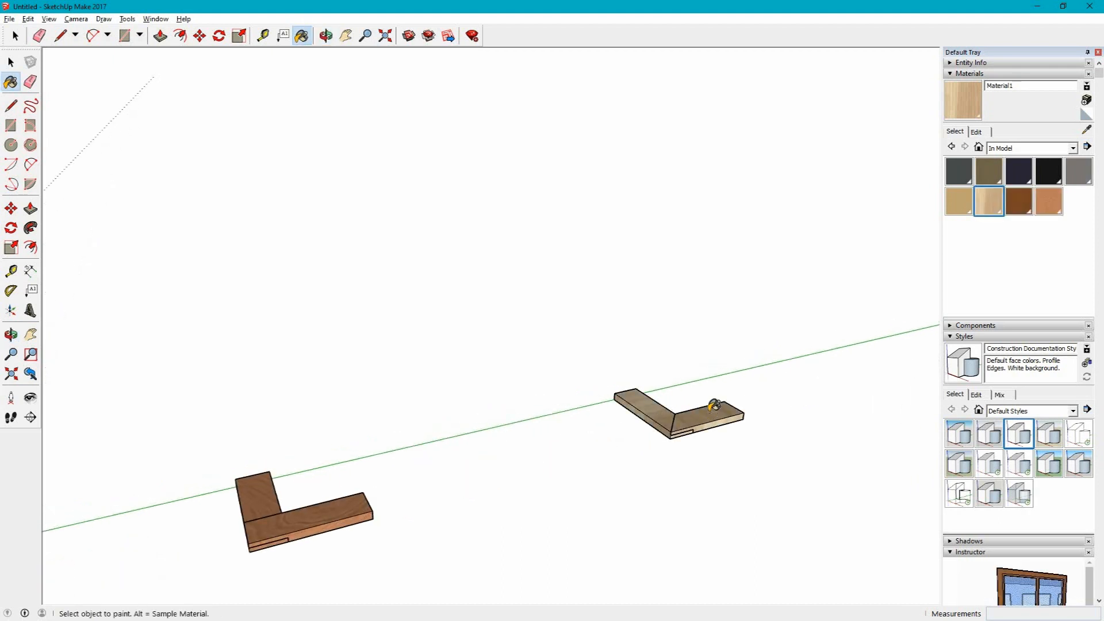
{"action": "scroll", "coordinate": [713, 437], "scroll_direction": "up", "scroll_amount": 6}
{"action": "mouse_move", "coordinate": [712, 485]}
{"action": "middle_mouse_down"}
{"action": "mouse_move", "coordinate": [468, 523]}
{"action": "mouse_move", "coordinate": [130, 425]}
{"action": "mouse_move", "coordinate": [180, 256]}
{"action": "mouse_move", "coordinate": [510, 468]}
{"action": "mouse_move", "coordinate": [861, 543]}
{"action": "mouse_move", "coordinate": [739, 481]}
{"action": "middle_mouse_up"}
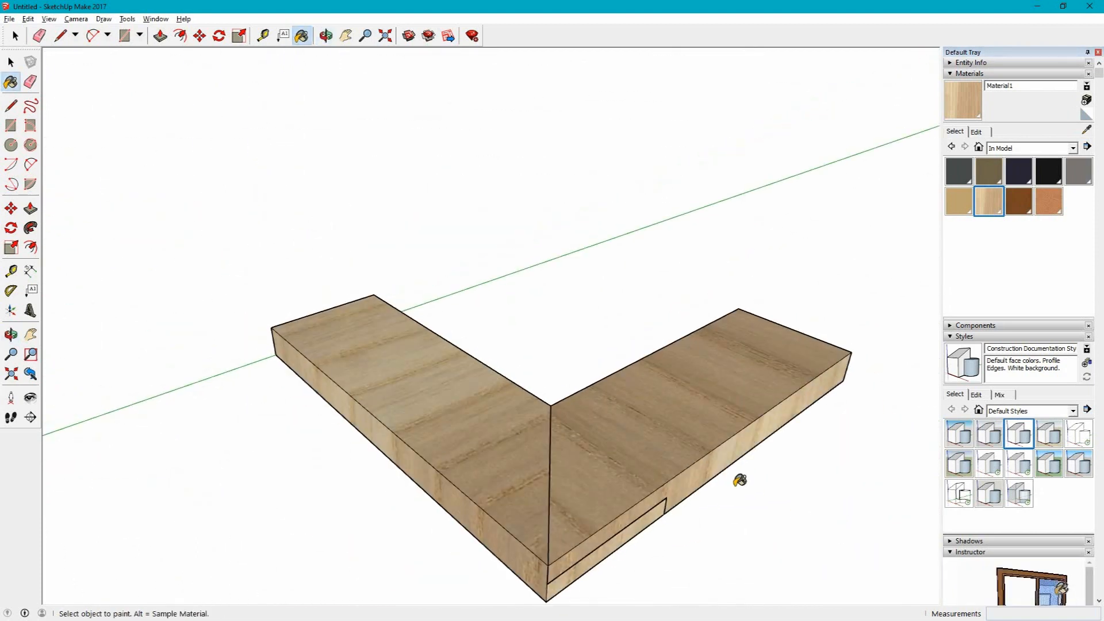
Hide the drawing axes around the splined mitre joint at the origin
{"action": "scroll", "coordinate": [526, 400], "scroll_direction": "down", "scroll_amount": 6}
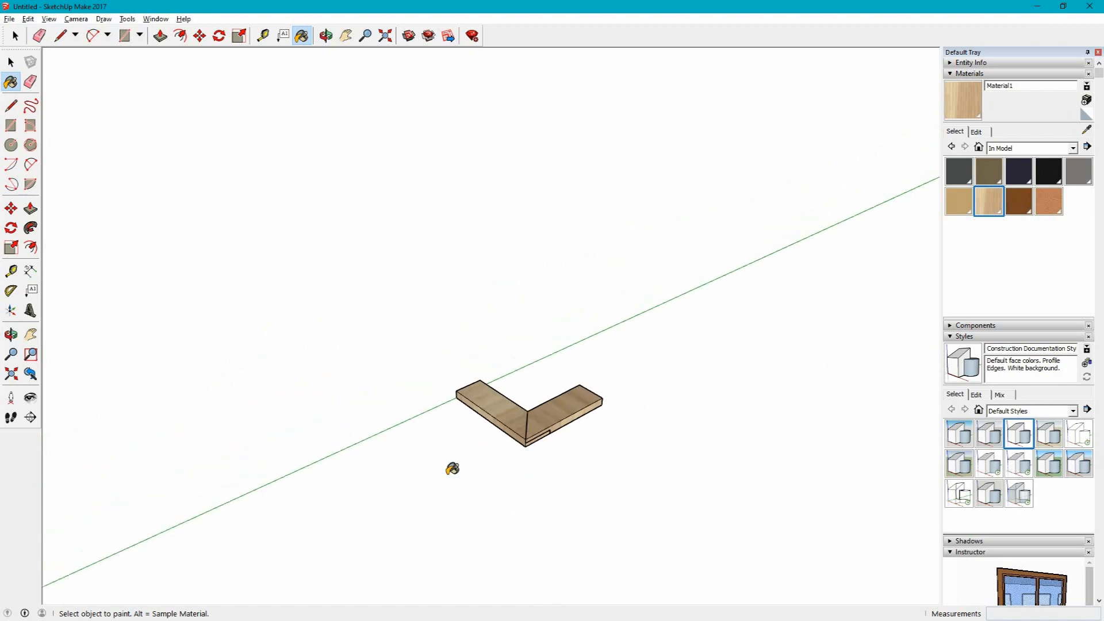
{"action": "middle_click_drag", "start_coordinate": [441, 466], "coordinate": [552, 394]}
{"action": "scroll", "coordinate": [549, 400], "scroll_direction": "down", "scroll_amount": 5}
{"action": "mouse_move", "coordinate": [318, 527]}
{"action": "middle_mouse_down"}
{"action": "mouse_move", "coordinate": [454, 432]}
{"action": "mouse_move", "coordinate": [552, 391]}
{"action": "mouse_move", "coordinate": [511, 415]}
{"action": "middle_mouse_up"}
{"action": "scroll", "coordinate": [436, 421], "scroll_direction": "up", "scroll_amount": 4}
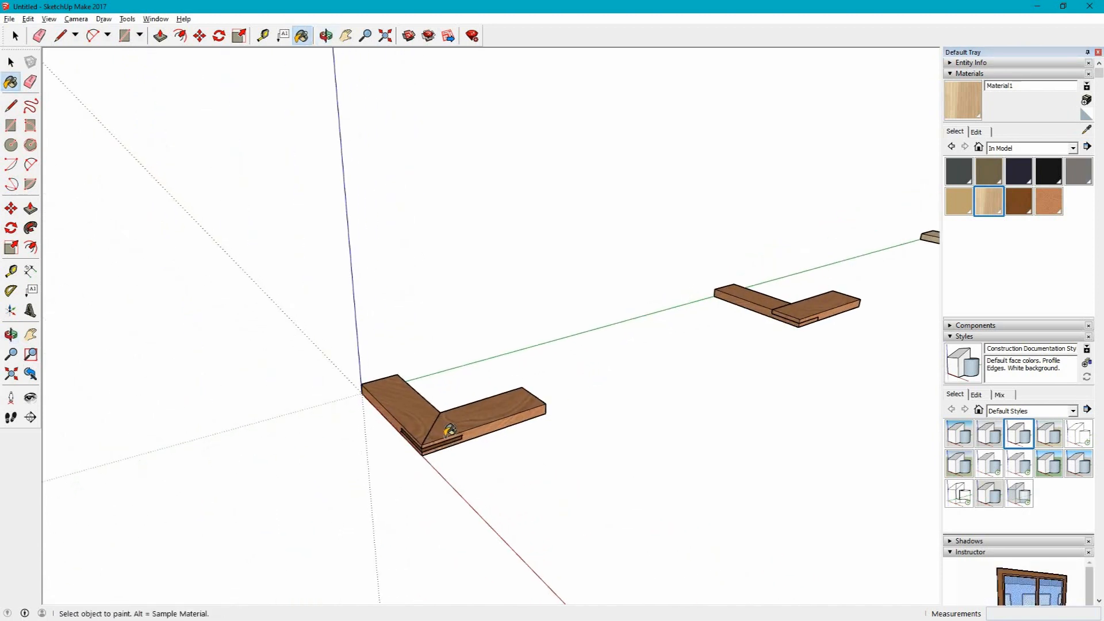
{"action": "left_click", "coordinate": [49, 19]}
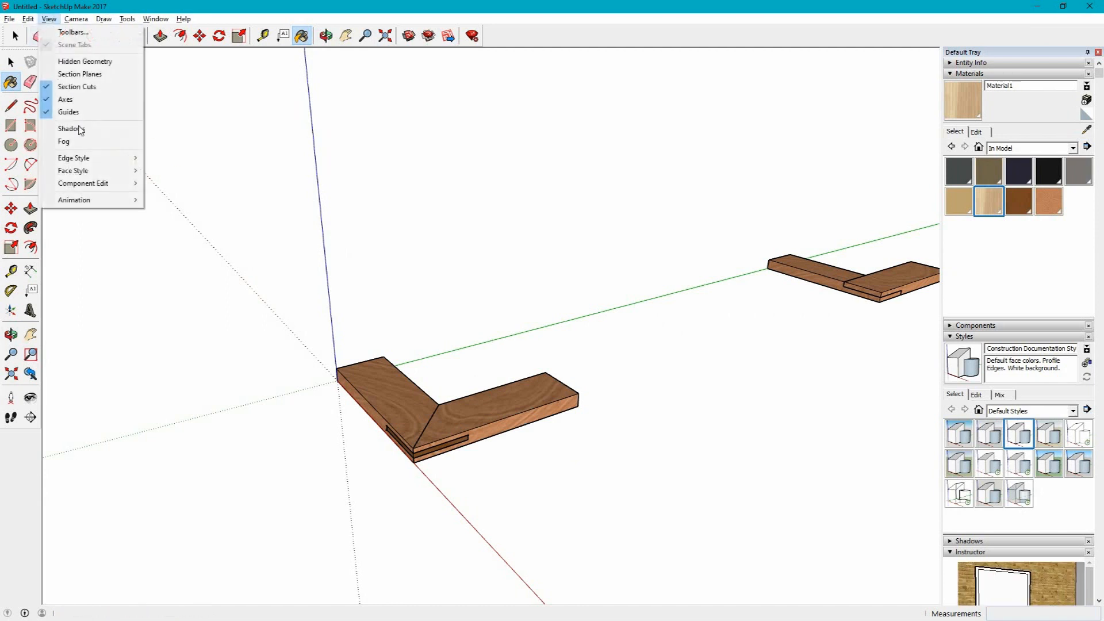
{"action": "left_click", "coordinate": [65, 99]}
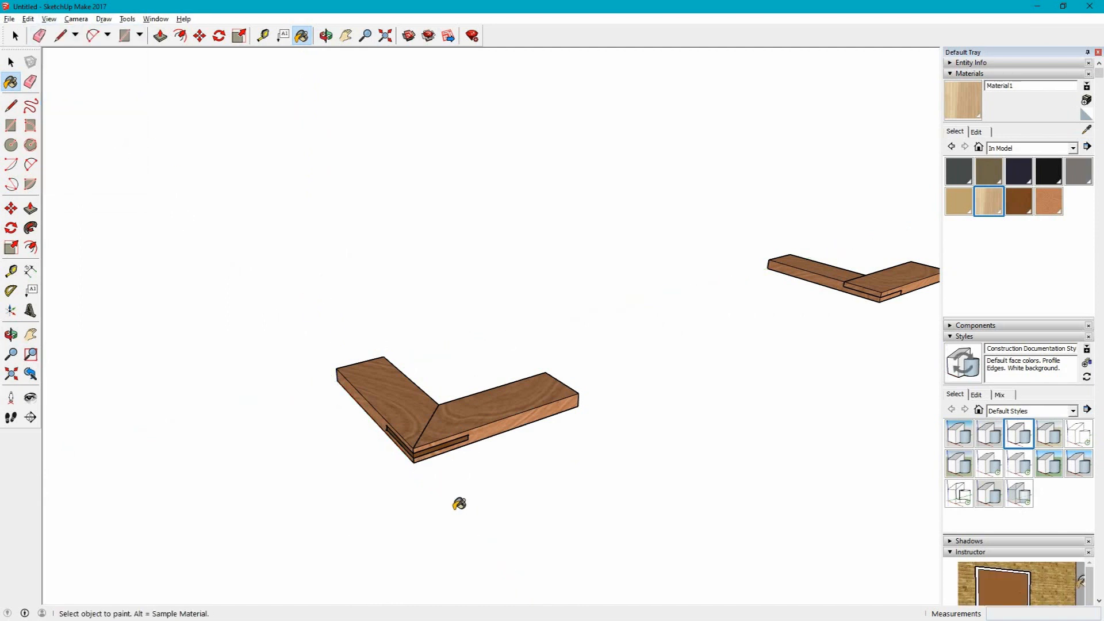
Switch to PowerPoint, to the Suitable Wood Joints slide of the mitre joint presentation
{"action": "scroll", "coordinate": [459, 505], "scroll_direction": "up", "scroll_amount": 2}
{"action": "middle_click_drag", "start_coordinate": [483, 397], "coordinate": [493, 387]}
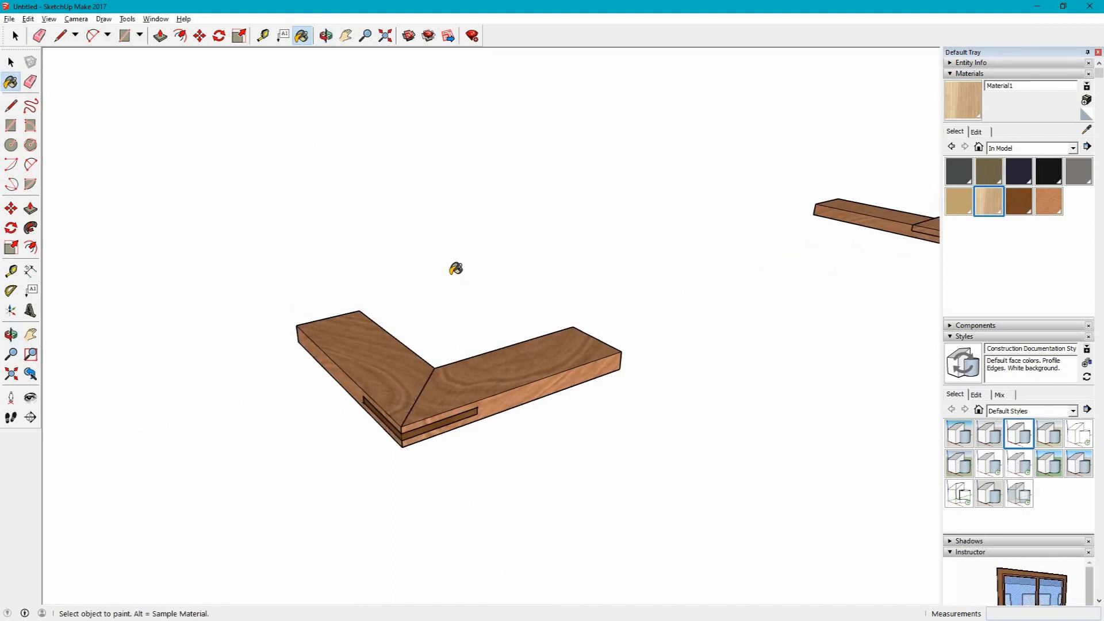
{"action": "key", "text": "alt+Tab"}
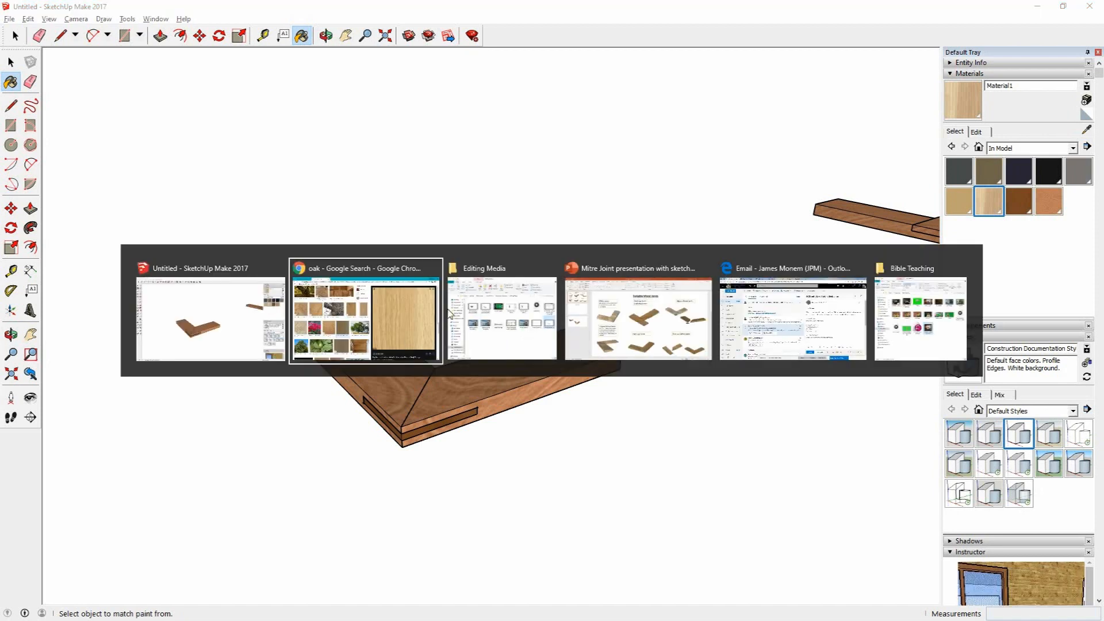
{"action": "left_click", "coordinate": [654, 317]}
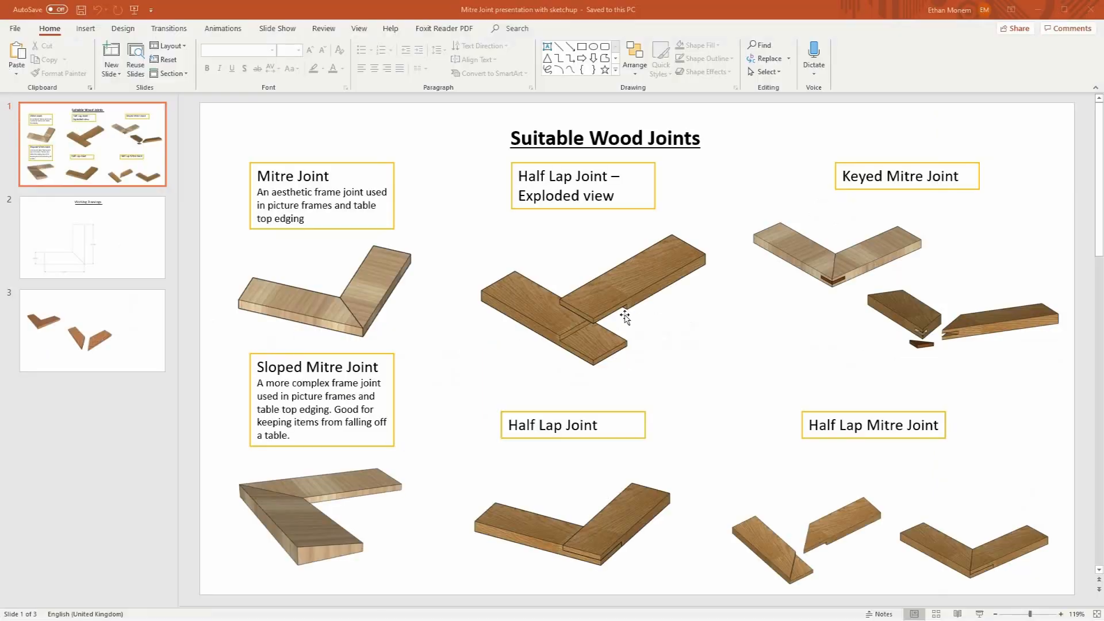